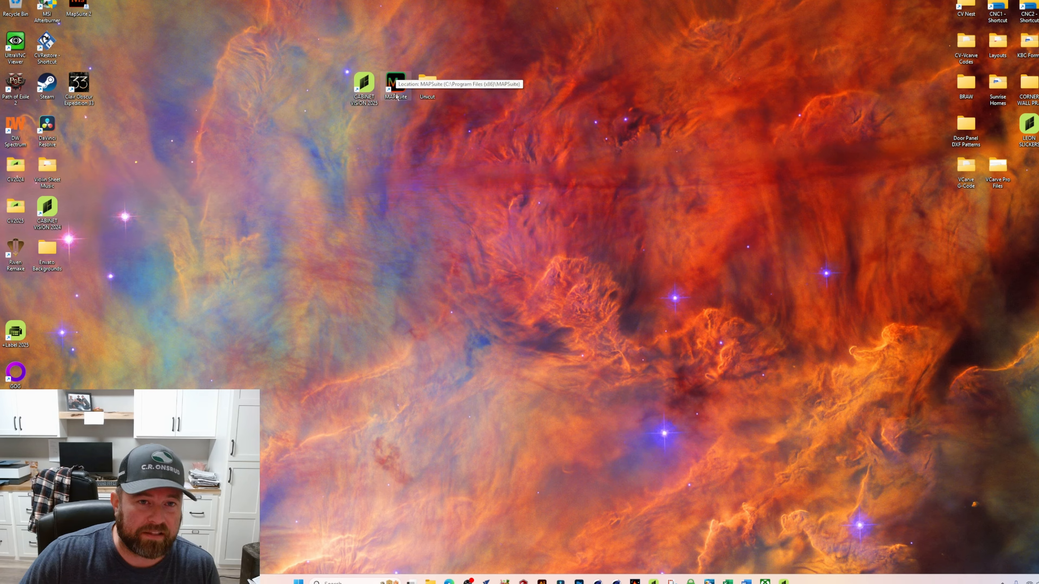
- Place the Unicut folder between the CABINET VISION and MAPSuite desktop shortcuts and check the folder's contents
drag(388, 78, 405, 94)
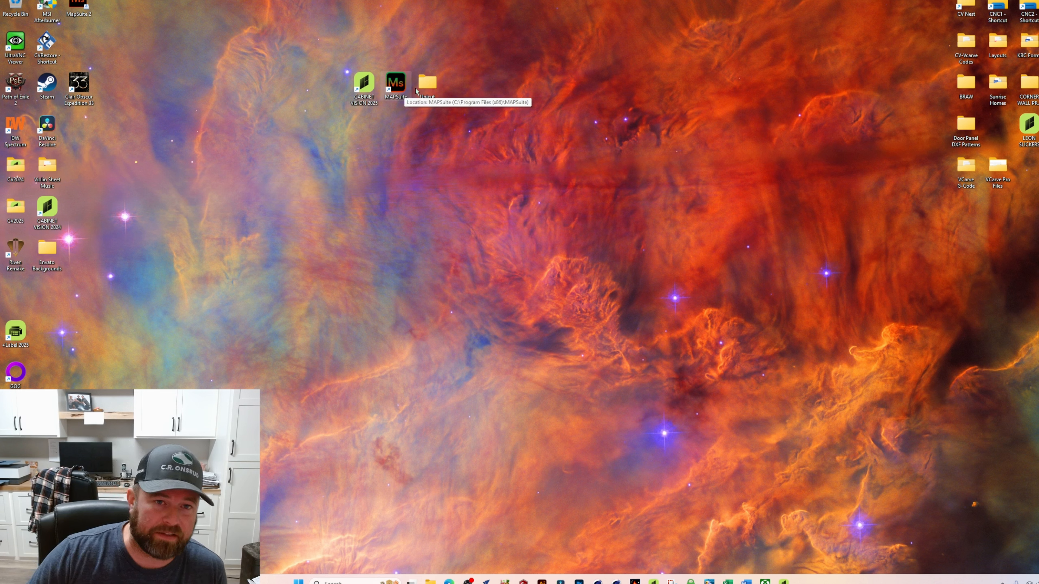
click(428, 87)
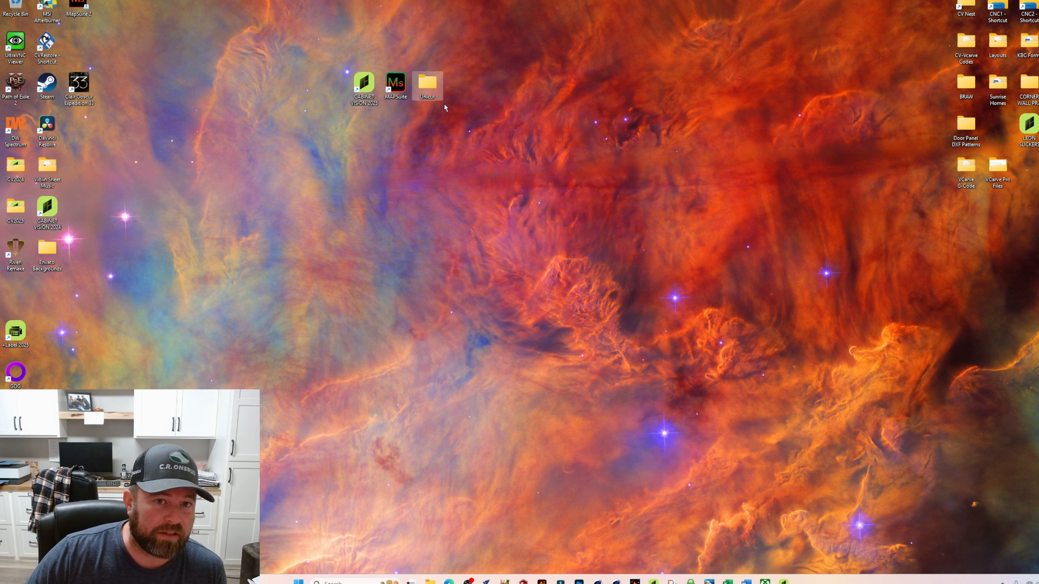
mouse_move(394, 88)
mouse_down()
mouse_move(403, 103)
mouse_move(464, 98)
mouse_move(397, 97)
mouse_up()
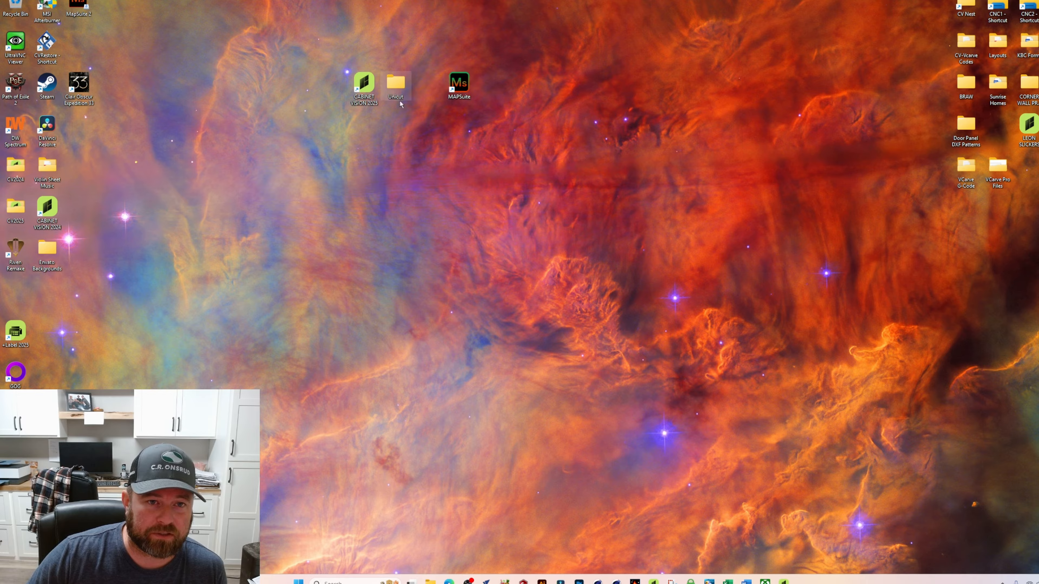
drag(464, 98, 426, 97)
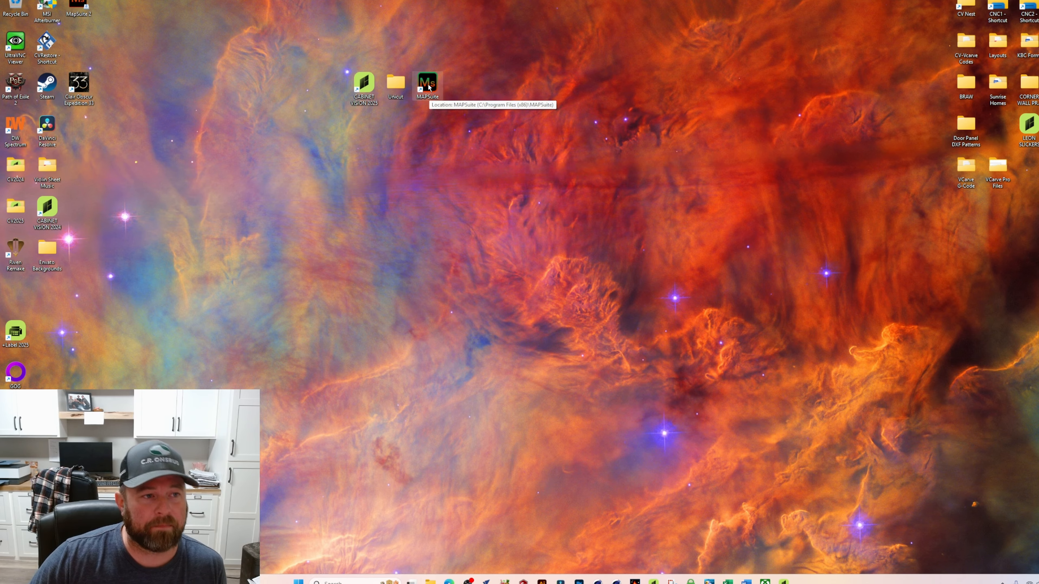
click(408, 132)
double_click(396, 83)
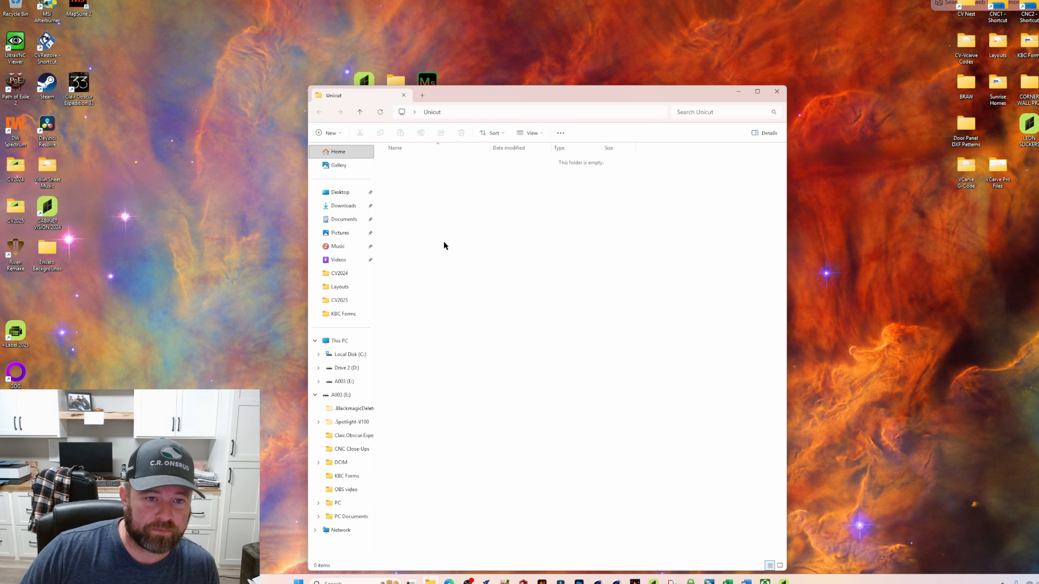
click(776, 91)
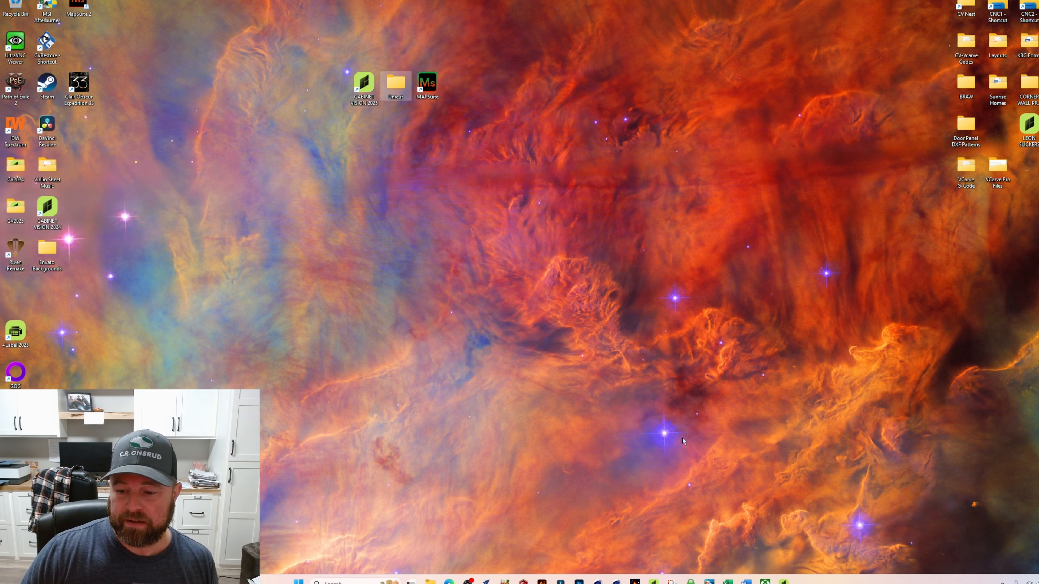
- Switch to CABINET VISION and close the open built-ins job without saving its changes
click(783, 581)
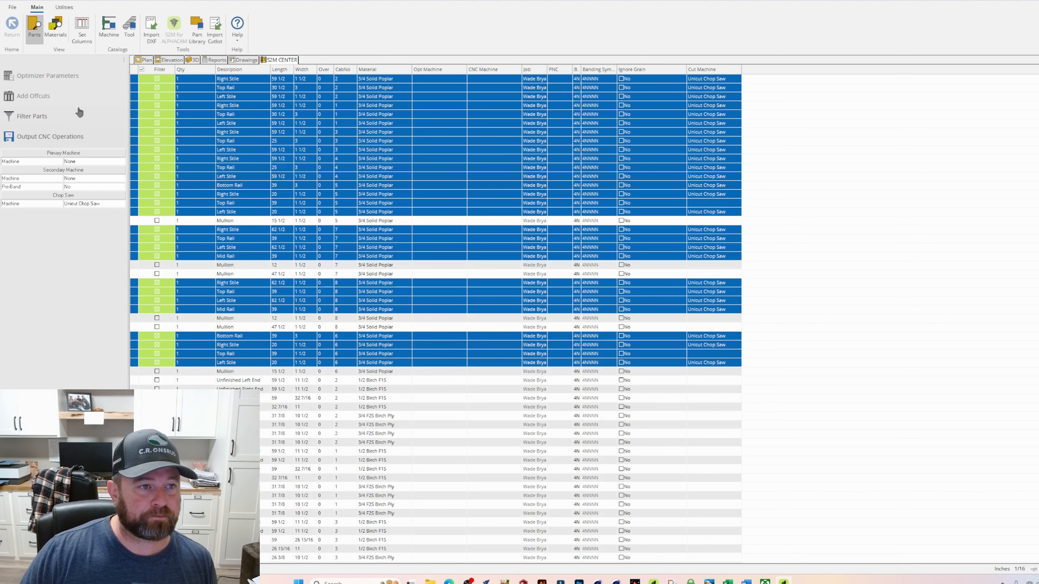
click(144, 61)
click(13, 7)
click(79, 78)
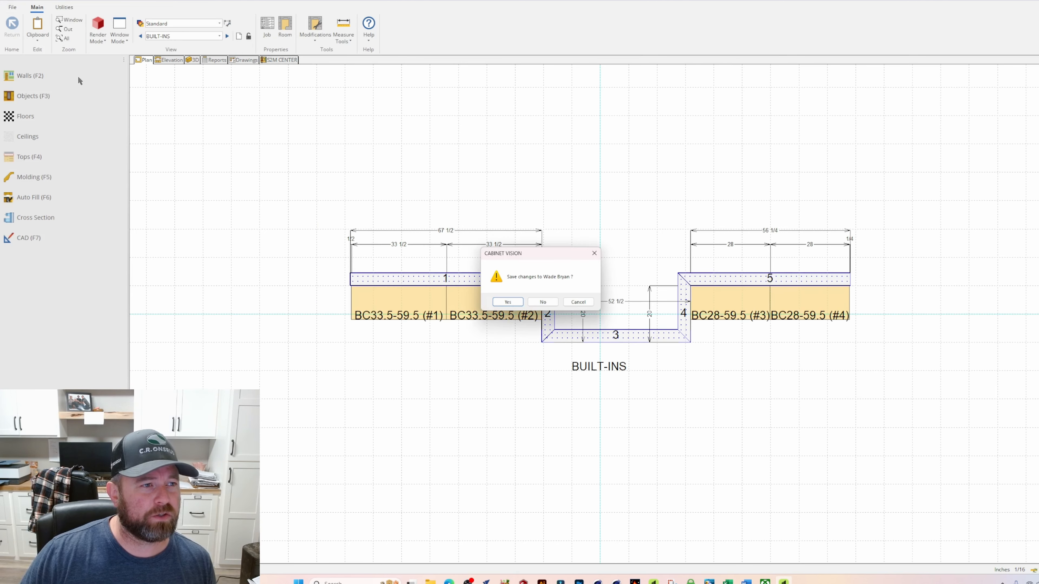
click(544, 303)
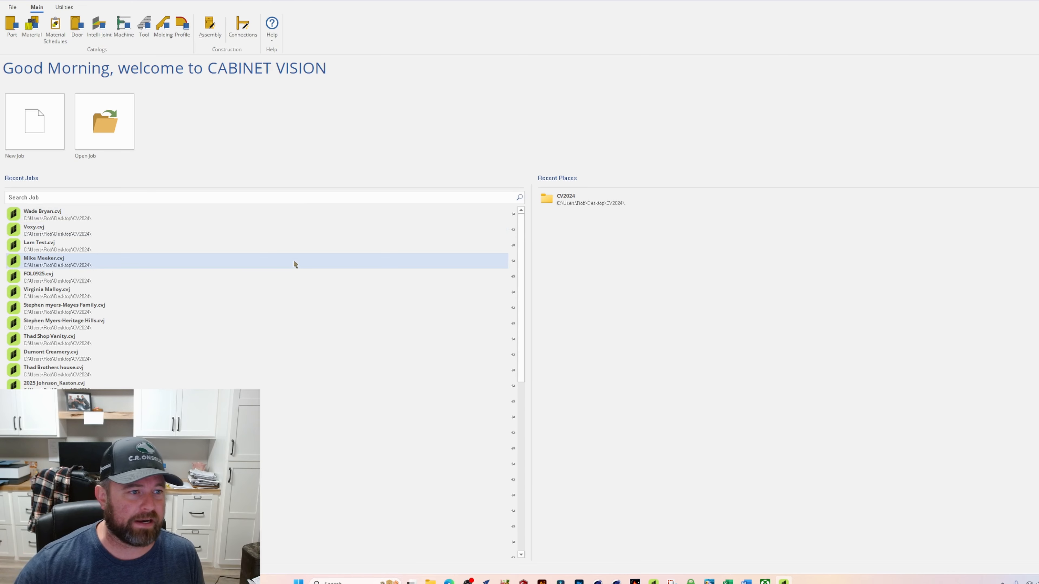
- Create a new job with the job number "Bfile Test", keeping the other job properties at their defaults
click(38, 115)
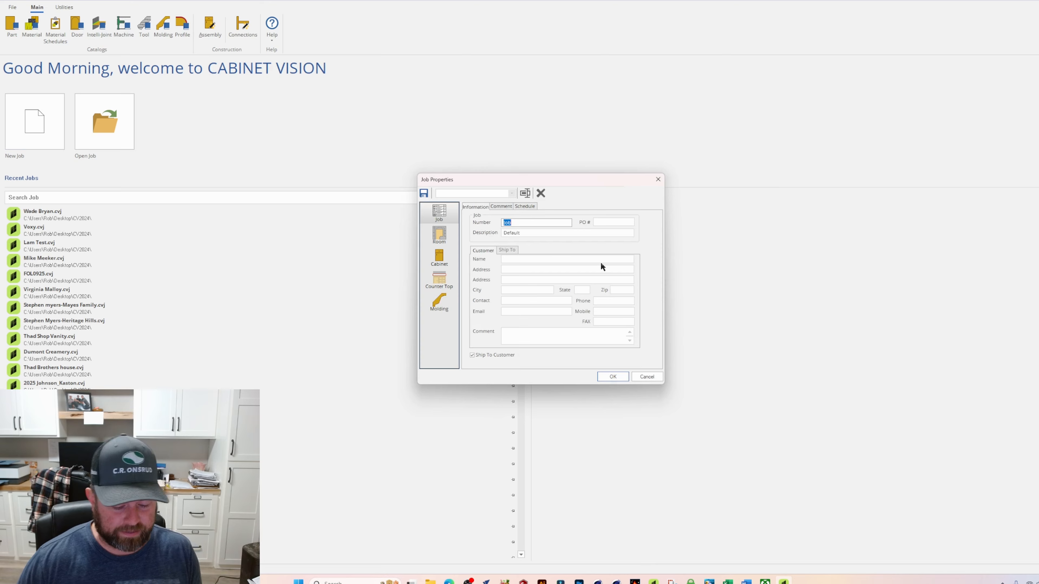
text(Bfile Test)
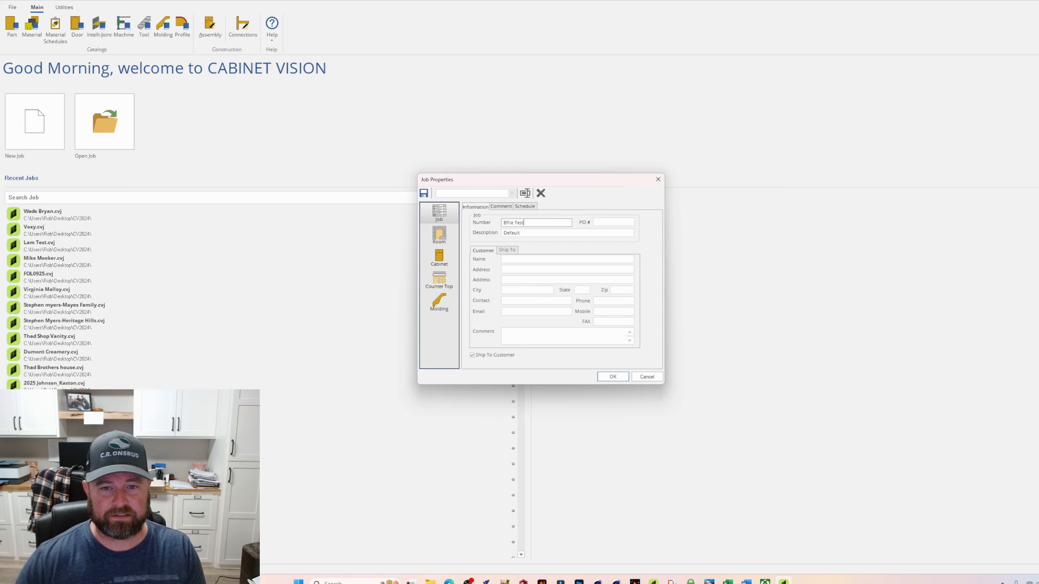
click(613, 377)
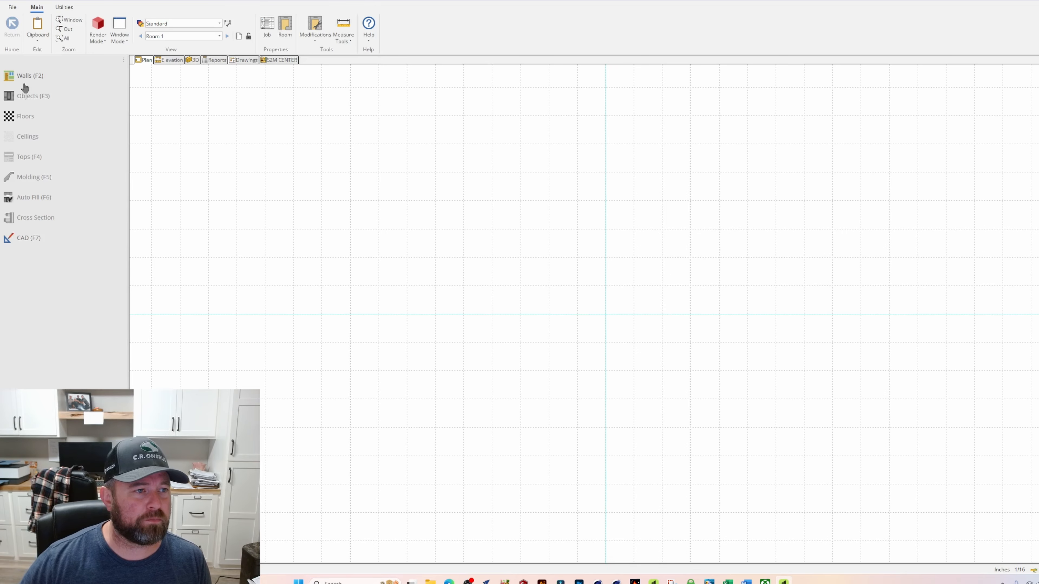
- Draw one straight horizontal wall about 130 inches long in the plan, just above the origin line
click(29, 77)
click(379, 282)
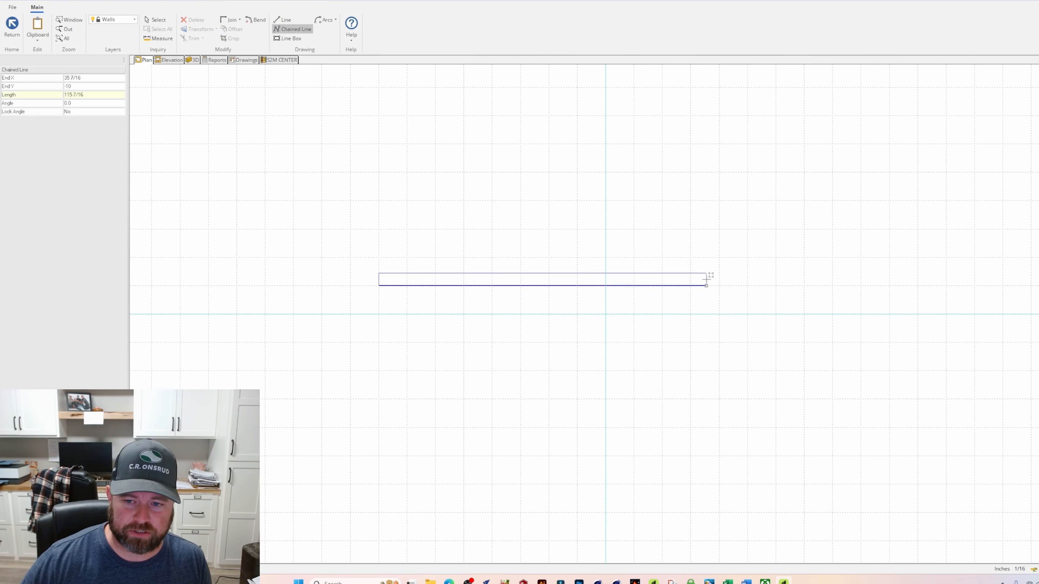
click(747, 281)
key(Escape)
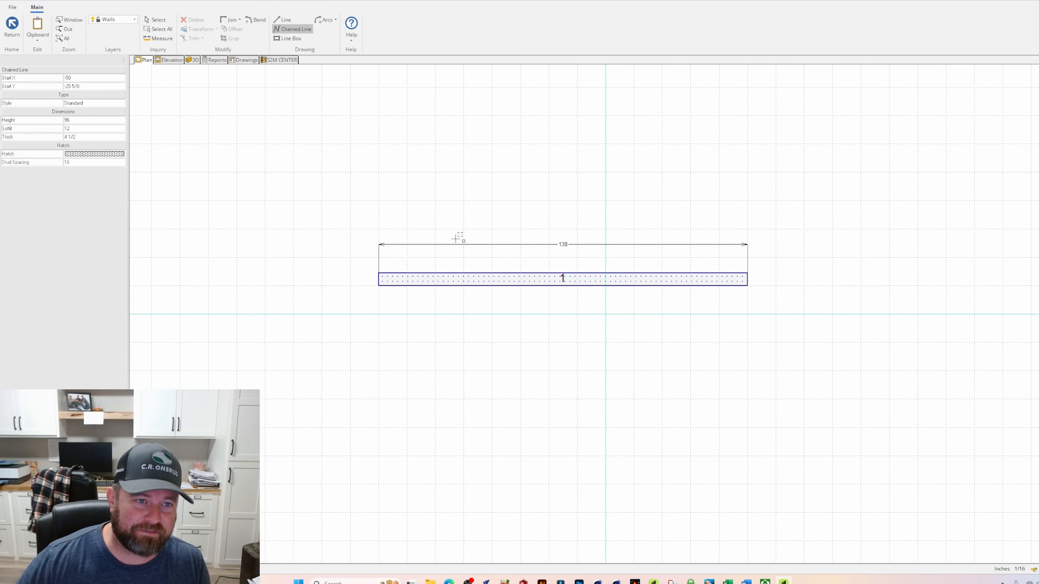
- Place four 30-inch-wide Base-34 1/2H cabinets side by side in Wall 1's elevation, starting at the wall's left end
click(171, 62)
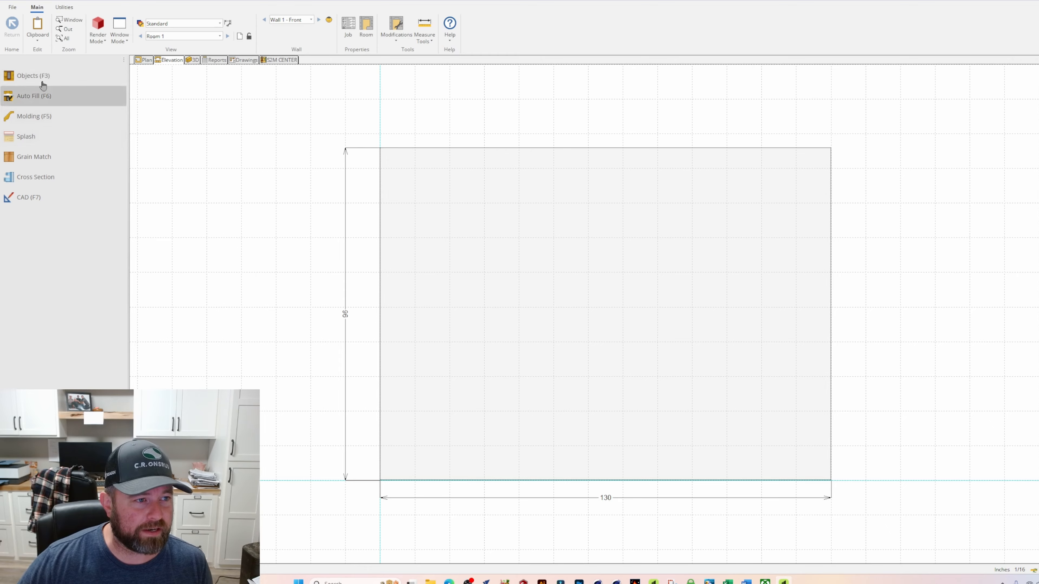
click(50, 98)
click(43, 97)
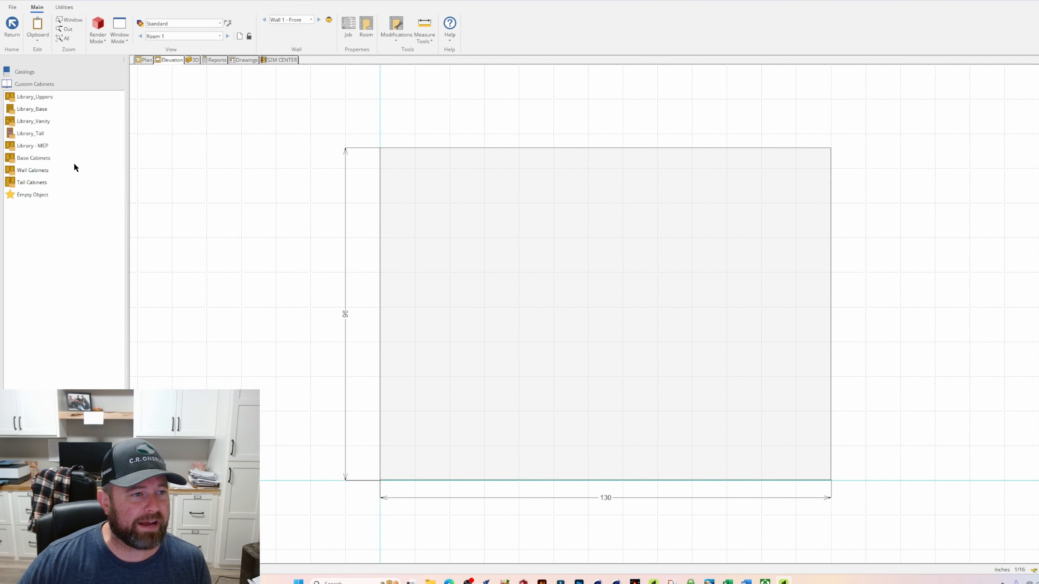
click(34, 159)
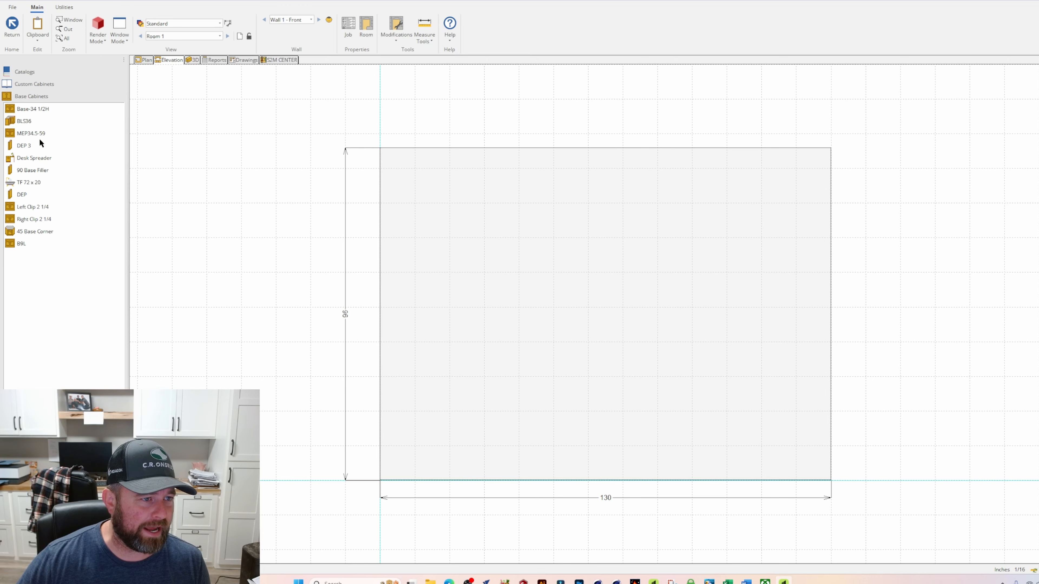
click(38, 110)
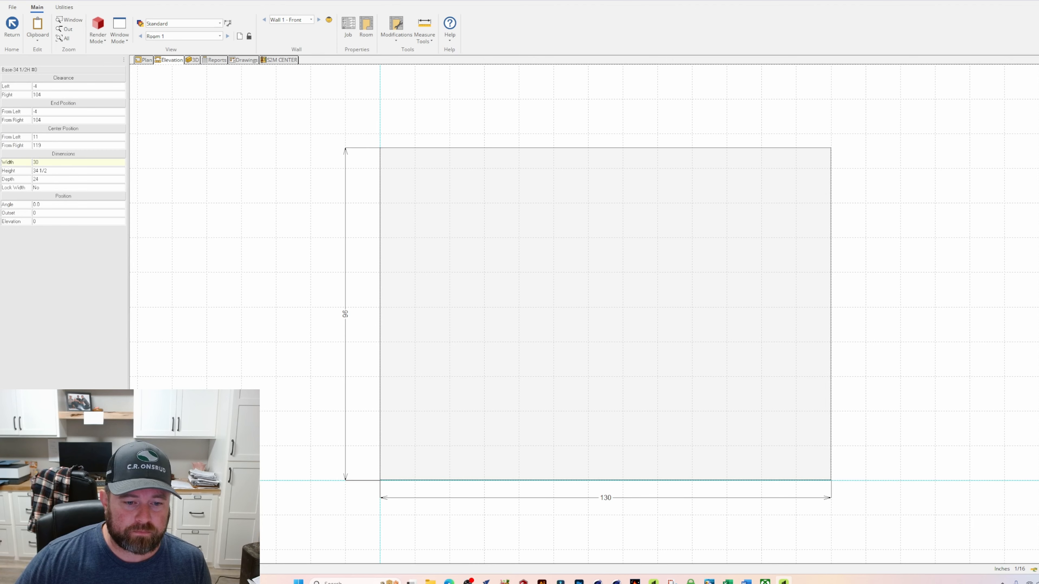
click(432, 422)
click(536, 421)
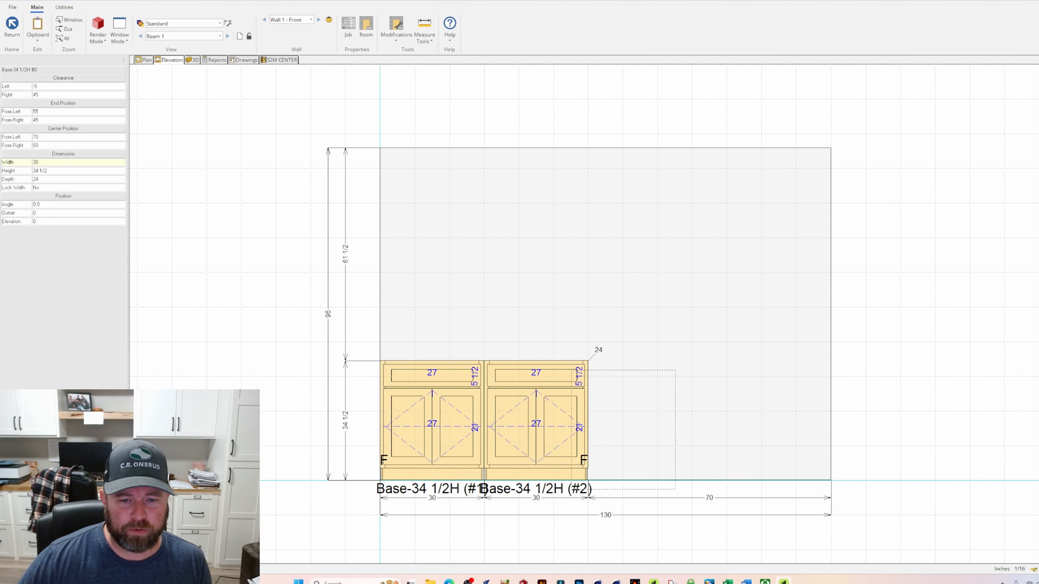
click(640, 421)
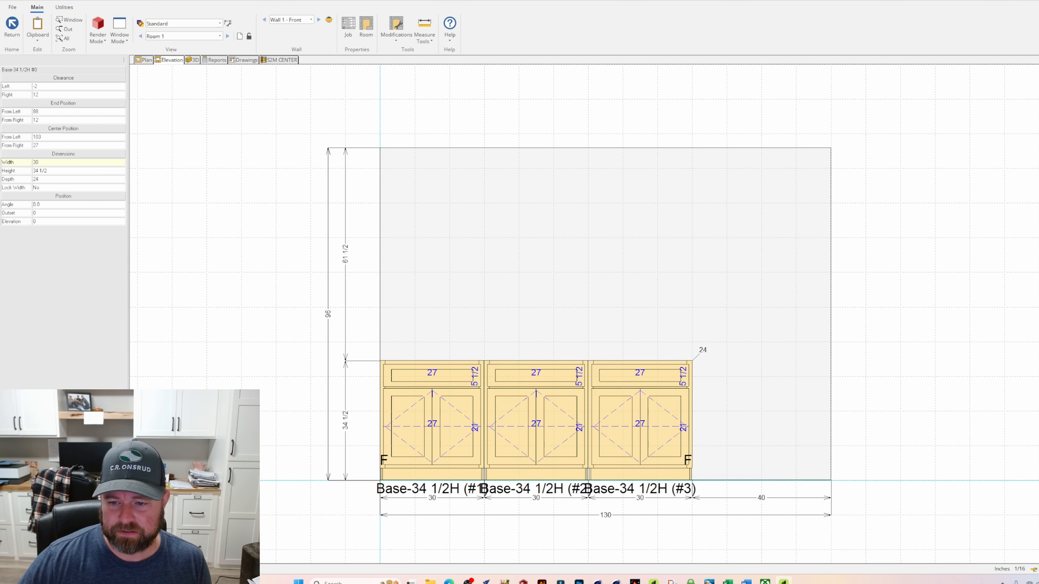
click(743, 422)
key(Escape)
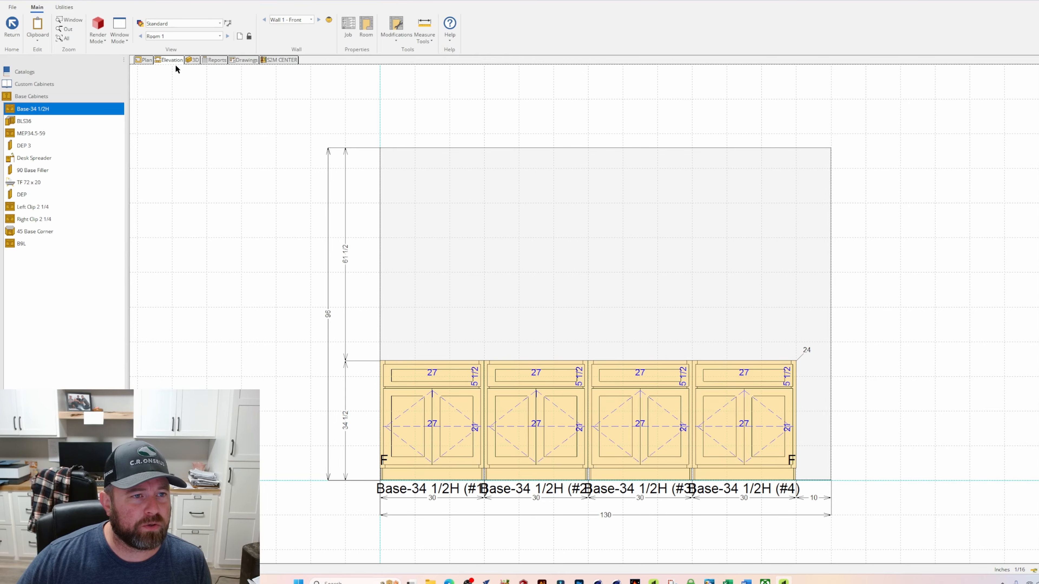
- Update the job's Materials, Construction and Doors from the latest databases
click(145, 60)
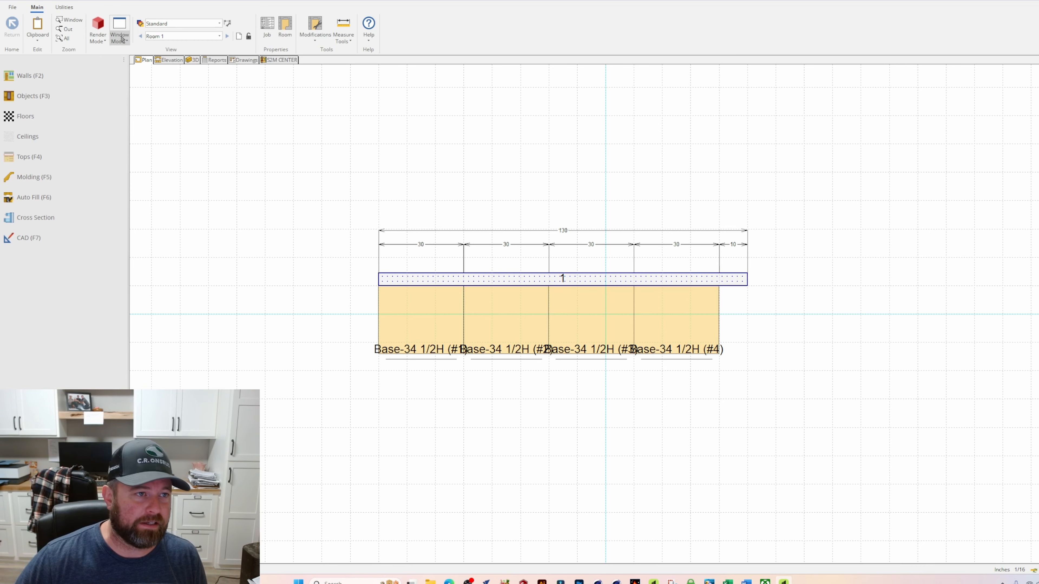
click(65, 7)
click(164, 29)
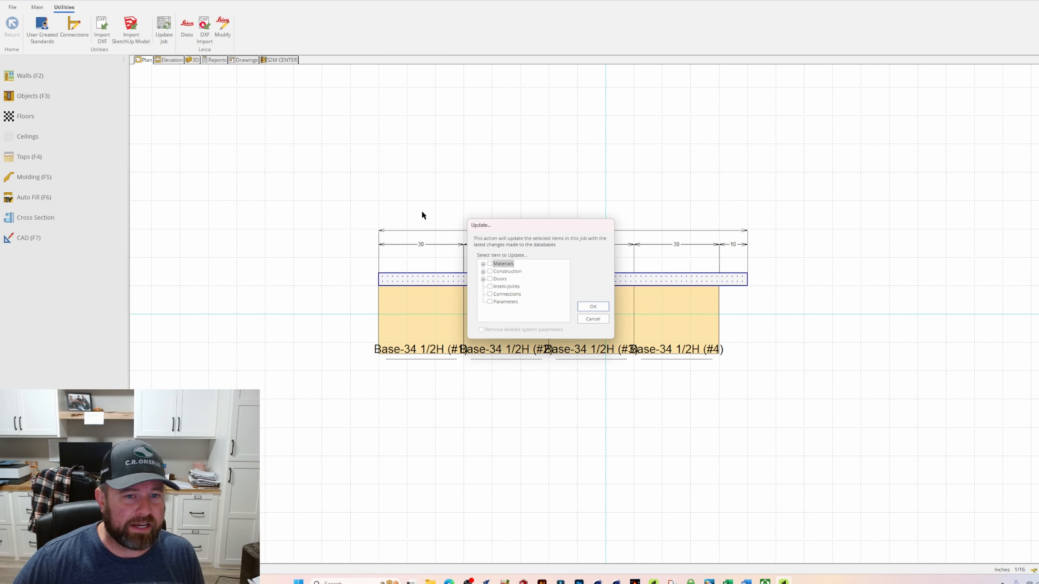
click(499, 279)
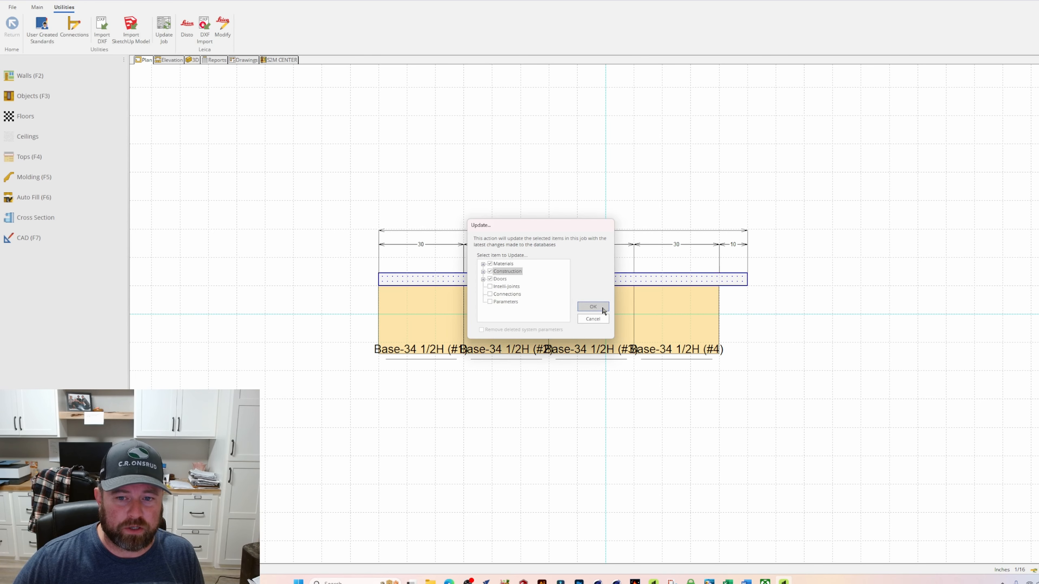
click(592, 306)
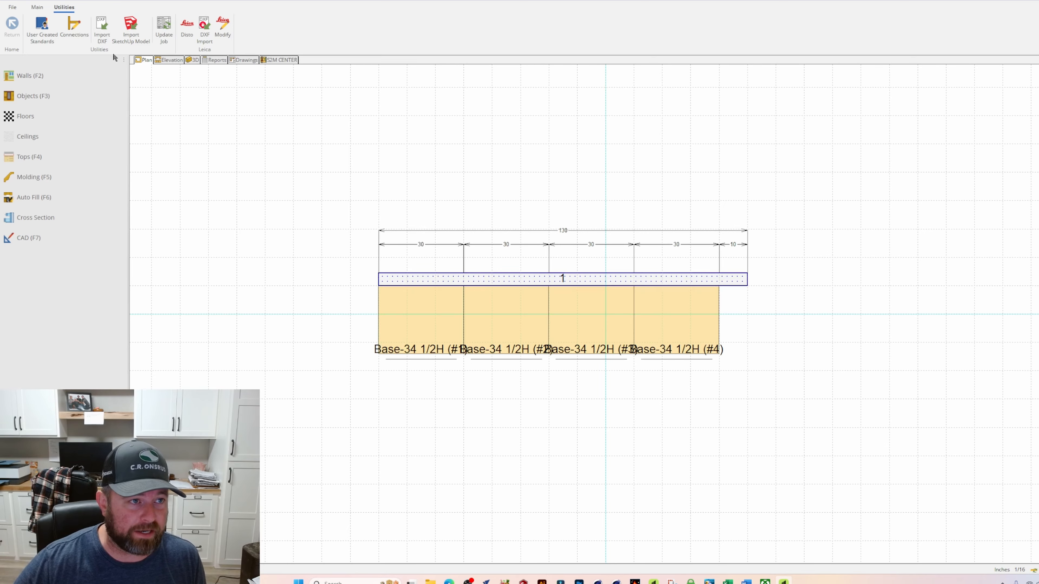
click(37, 7)
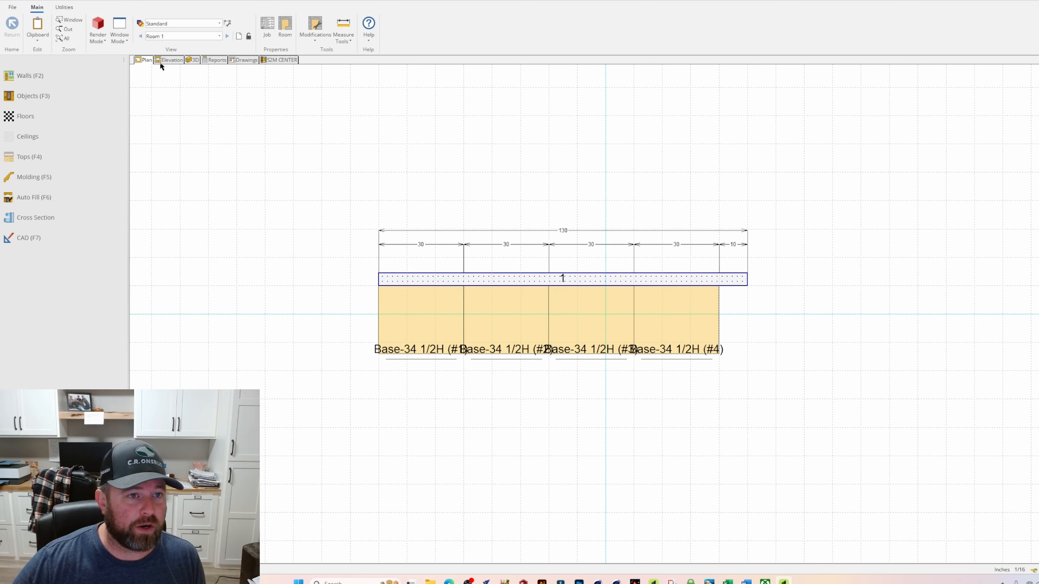
- Filter the S2M Center part list to Bottom Rail, Left Stile, Mid Rail, Right Stile and Top Rail
click(279, 60)
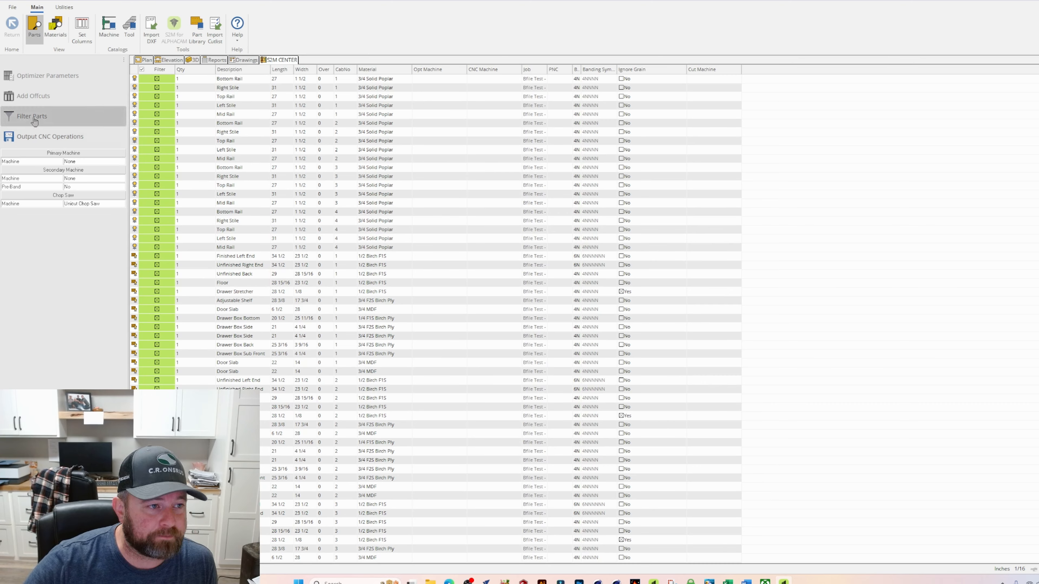
click(45, 119)
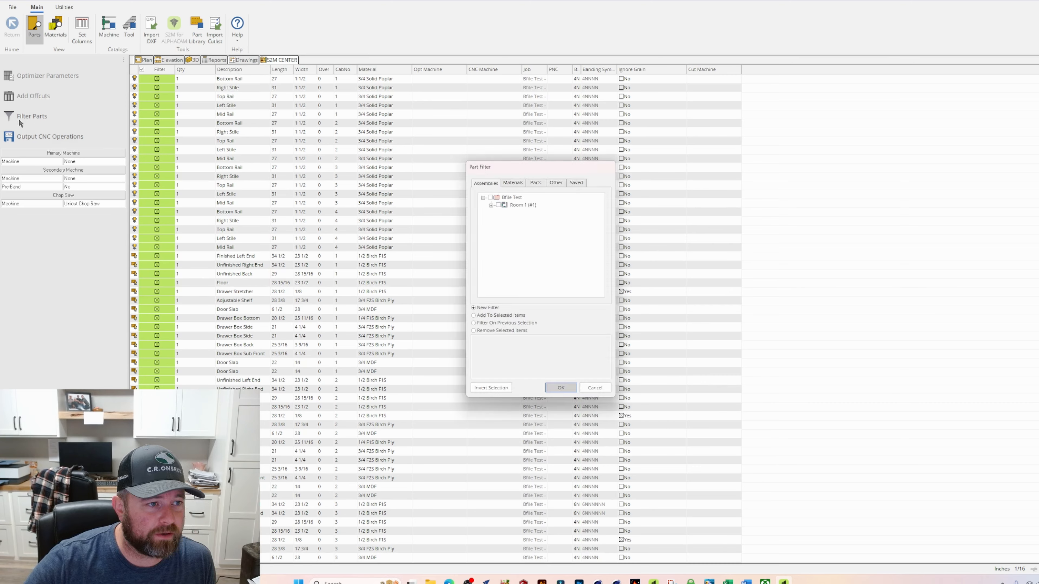
click(536, 183)
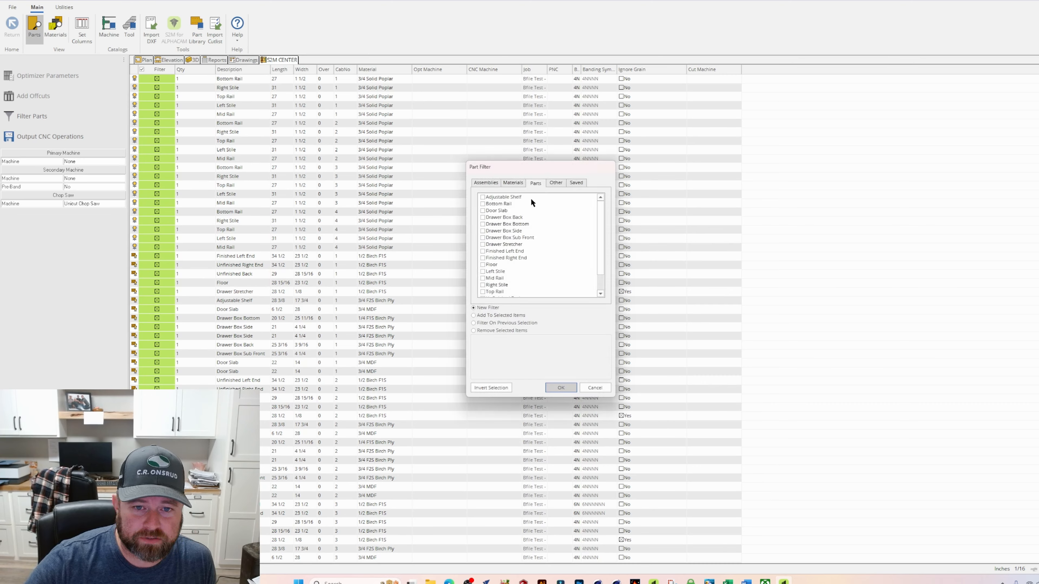
click(482, 204)
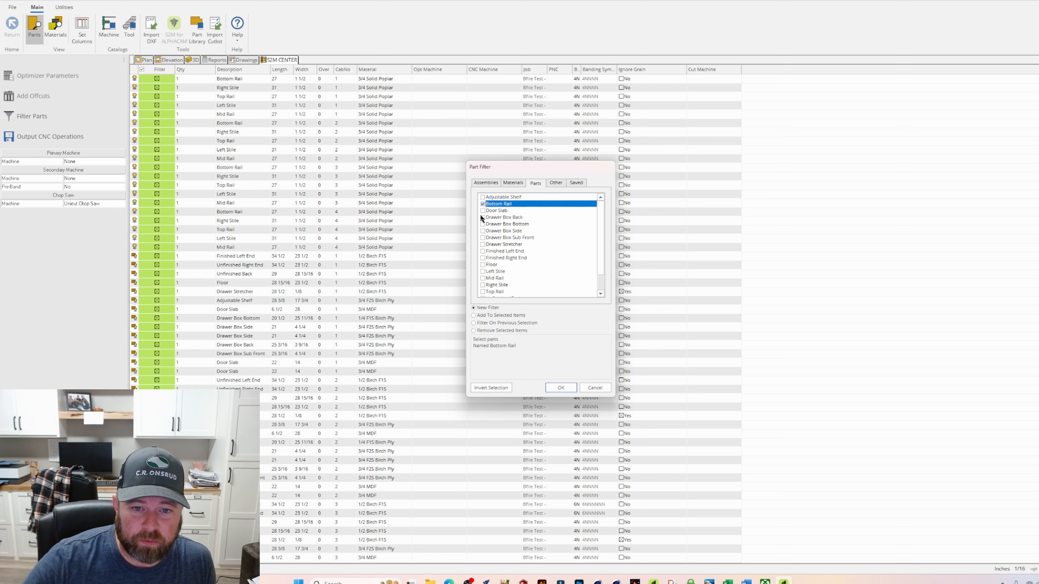
click(483, 271)
click(483, 278)
click(482, 285)
click(482, 291)
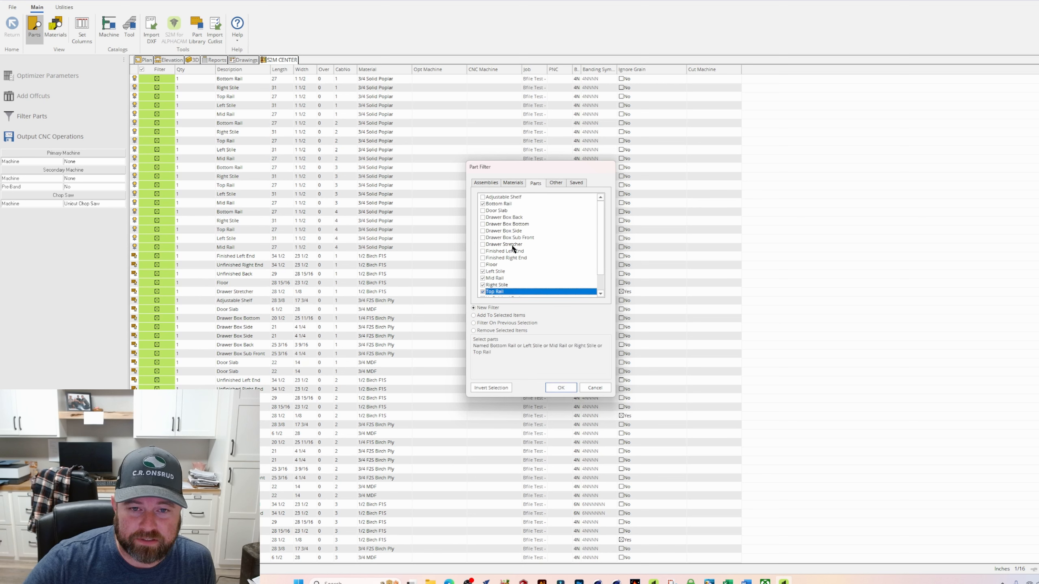
scroll(540, 284, down, 1)
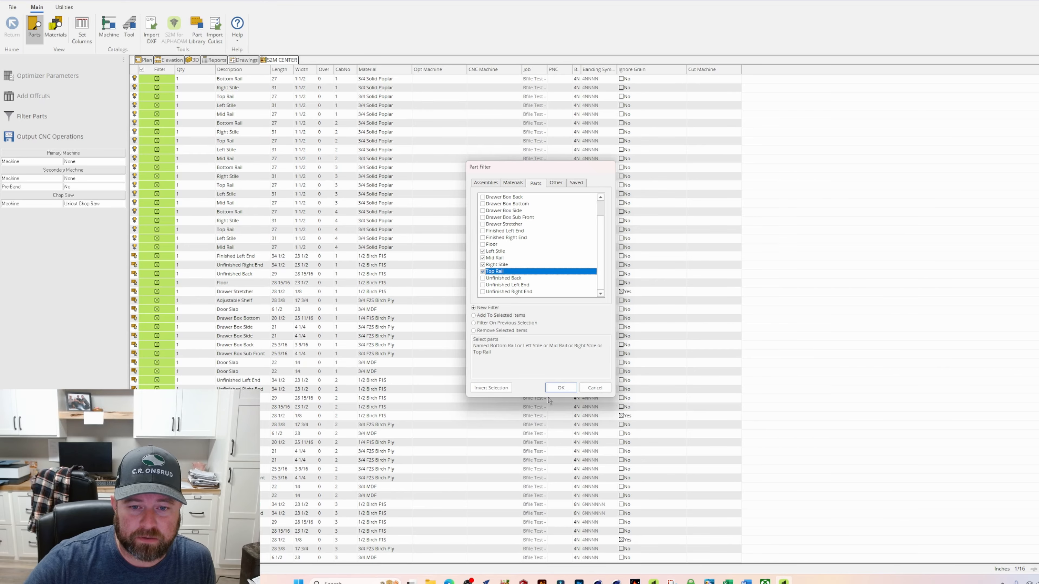
click(558, 388)
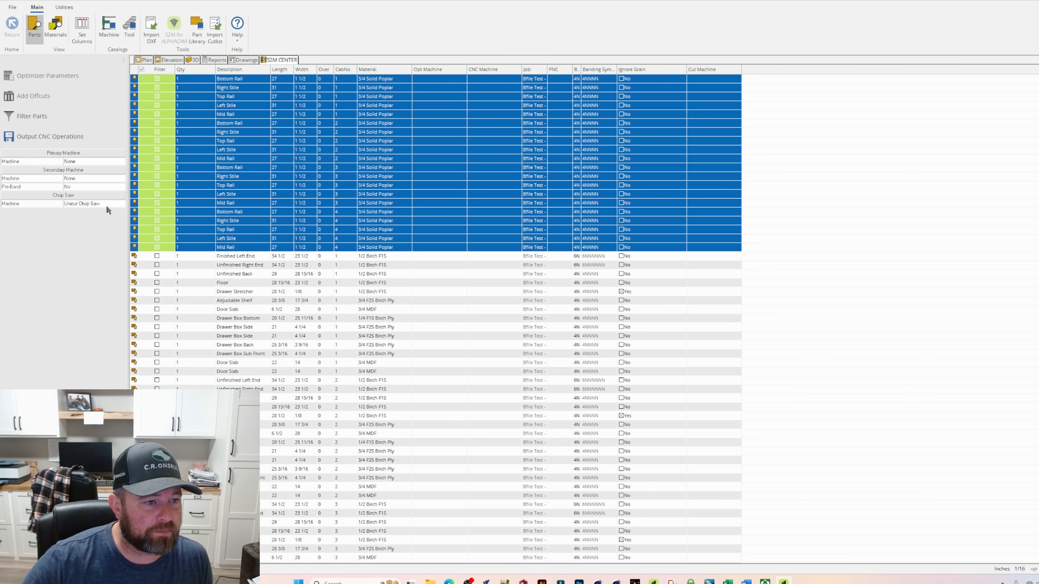
- Create the CNC operations for the filtered face-frame stiles and rails on the Unicut Chop Saw
click(23, 140)
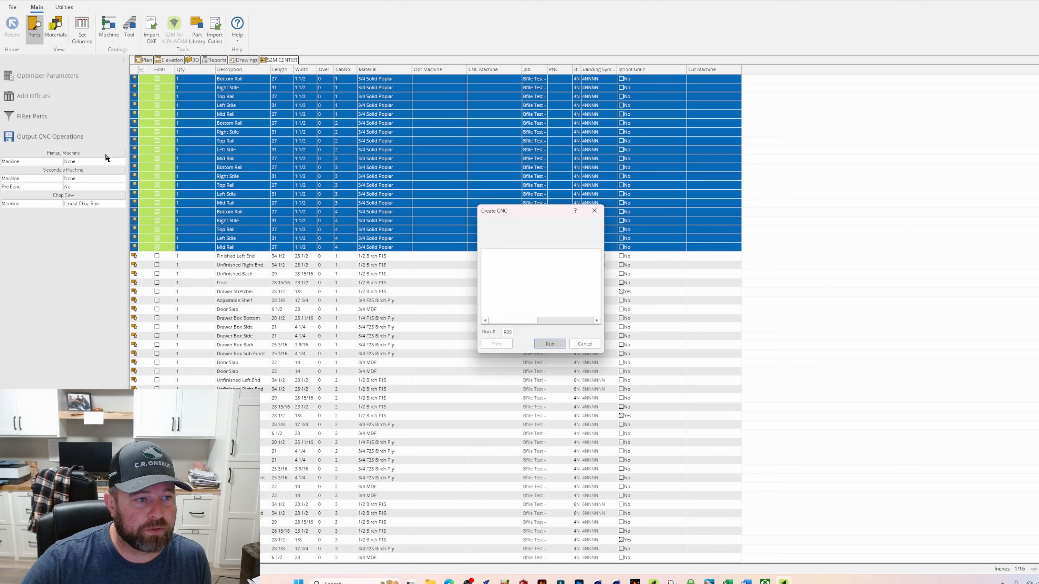
click(550, 344)
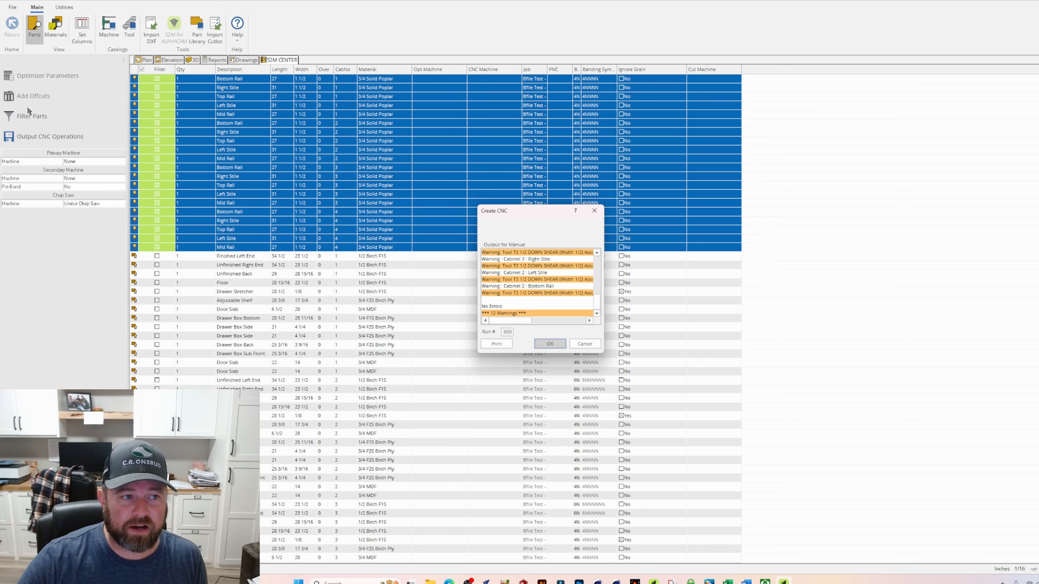
click(550, 344)
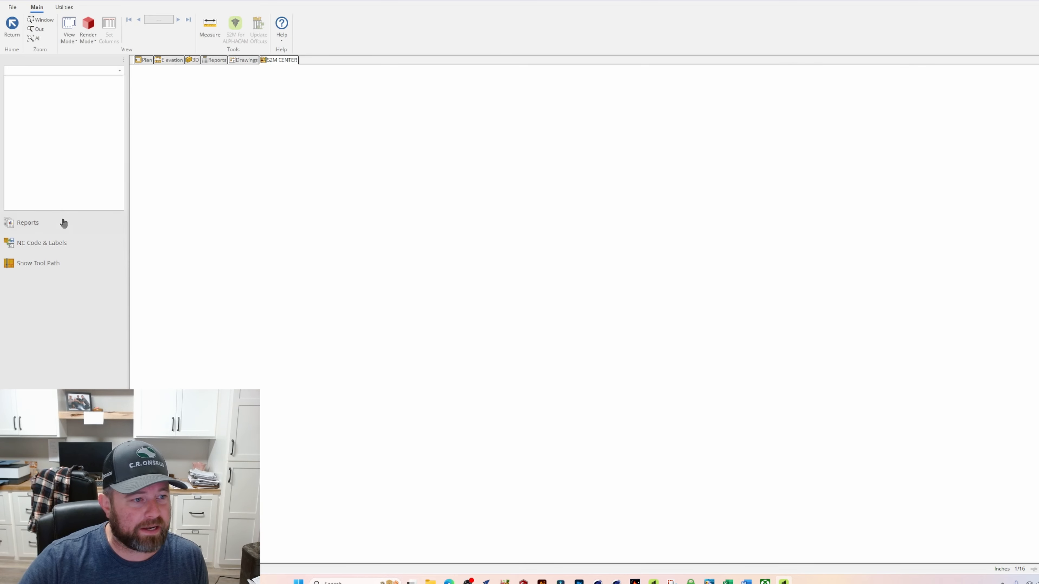
- Generate the NC output with the Unicut Chop Saw path set to a Test folder inside the desktop's Unicut folder
click(36, 245)
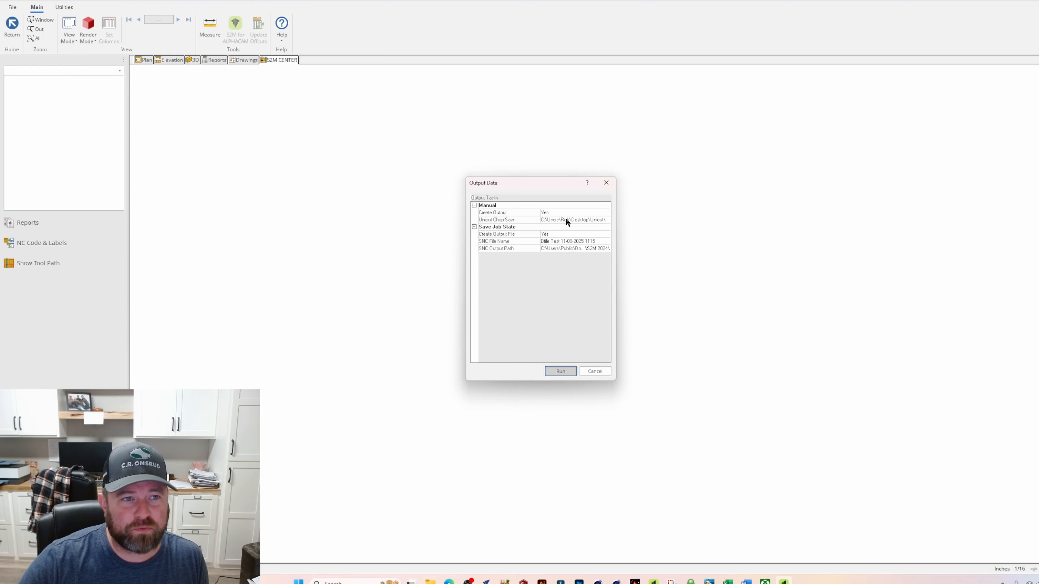
click(607, 219)
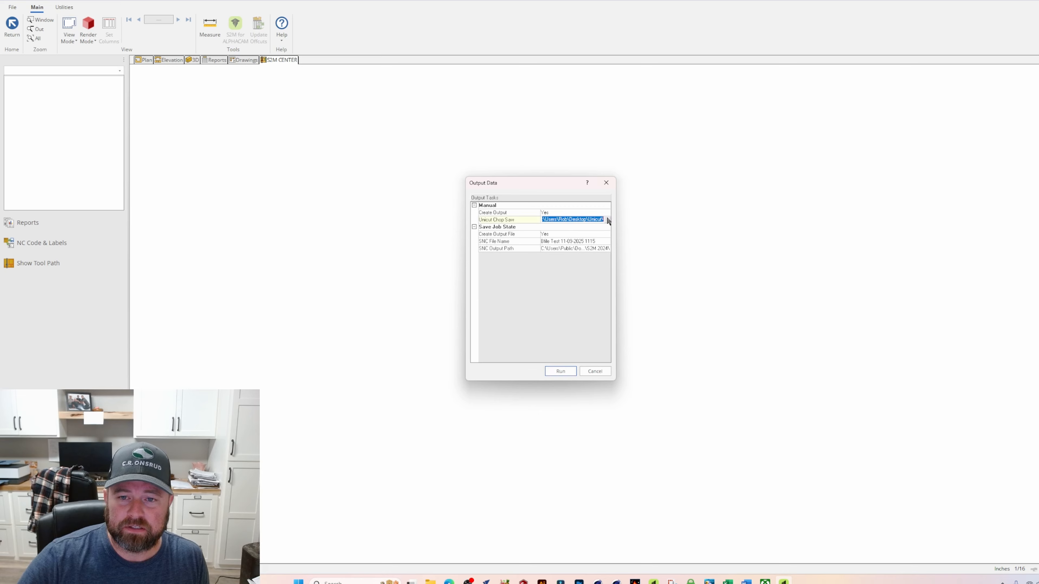
click(608, 220)
click(591, 339)
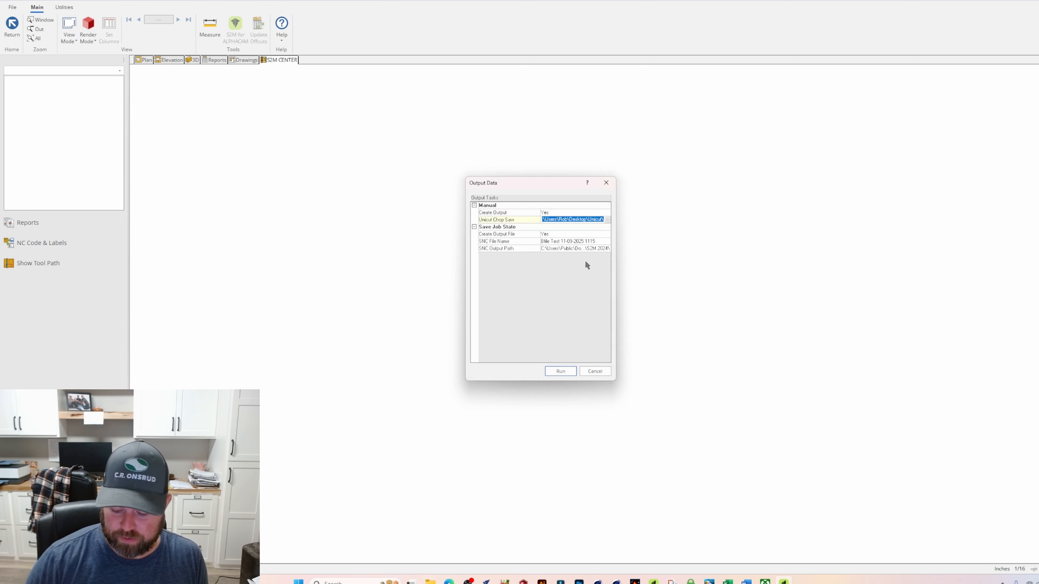
text(Test)
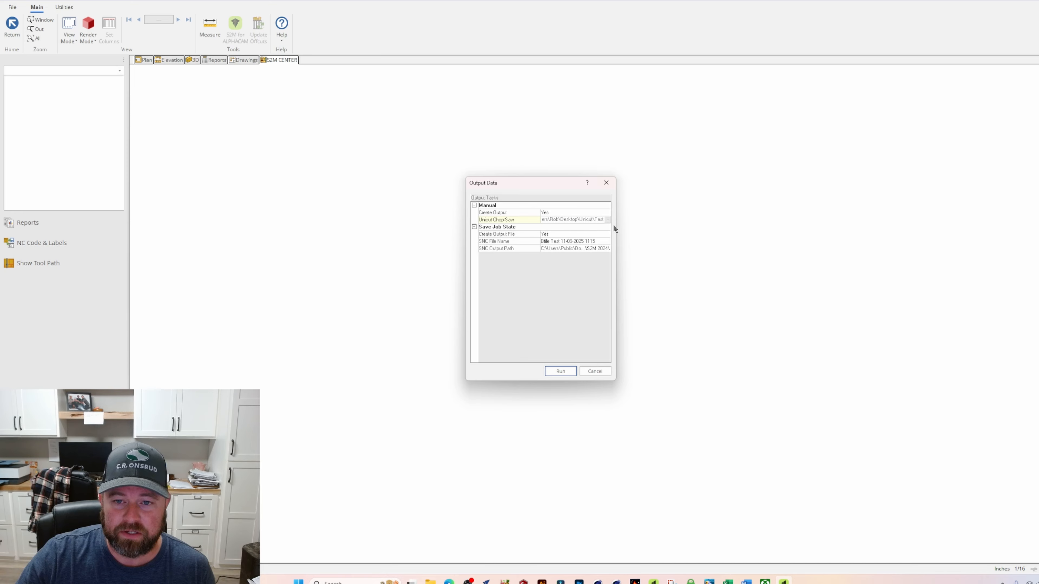
click(560, 371)
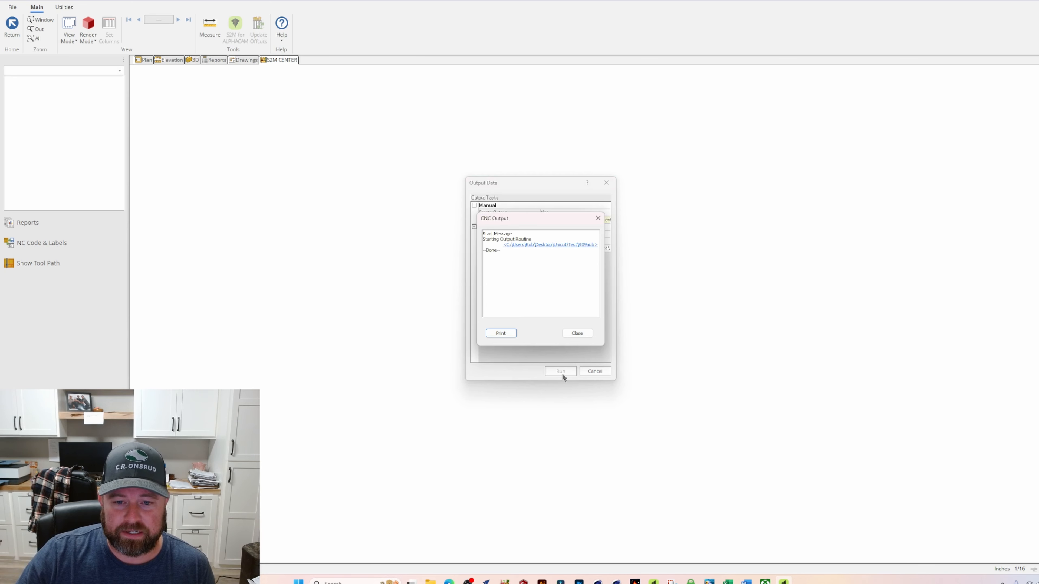
click(583, 335)
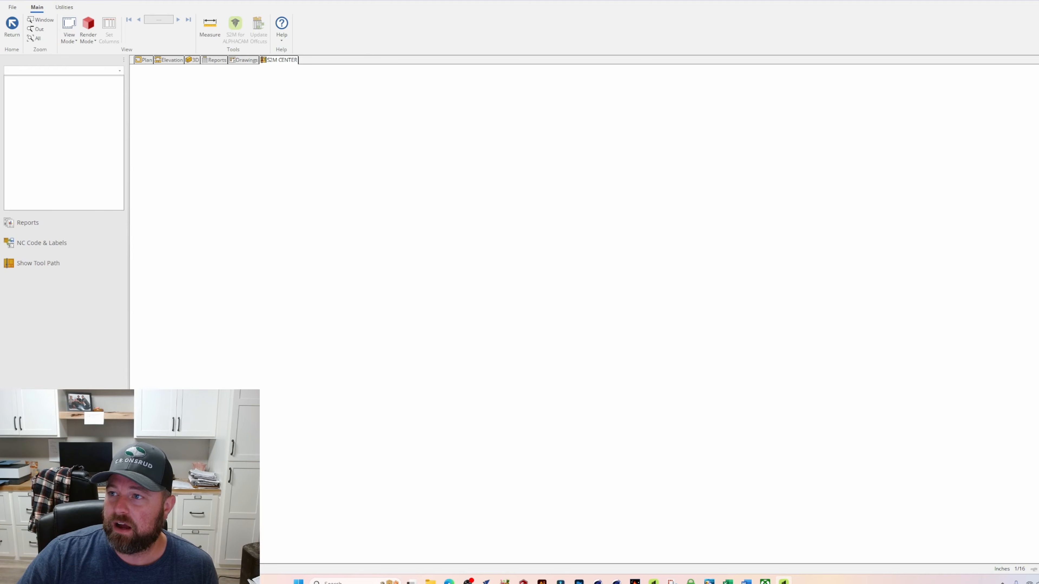
- Switch to the desktop and locate the R09ai output file in the Unicut folder's Test subfolder
click(1026, 4)
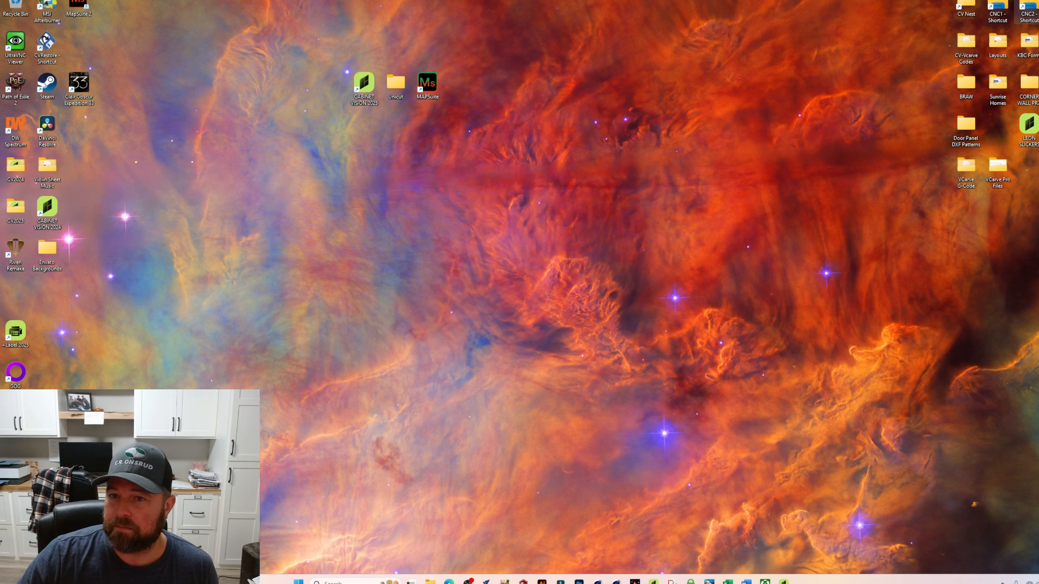
double_click(396, 84)
drag(492, 94, 602, 94)
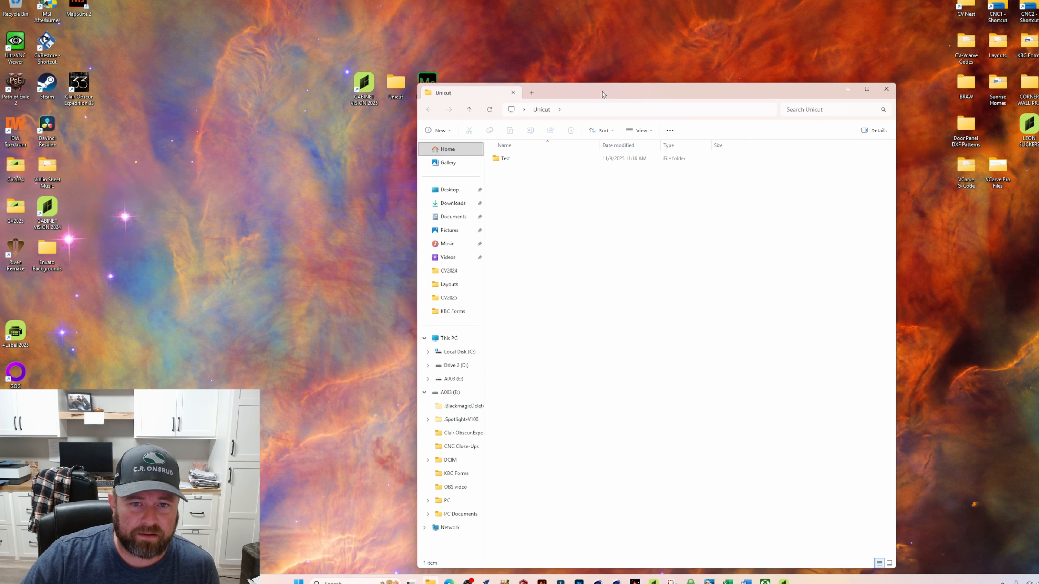
click(520, 158)
double_click(521, 158)
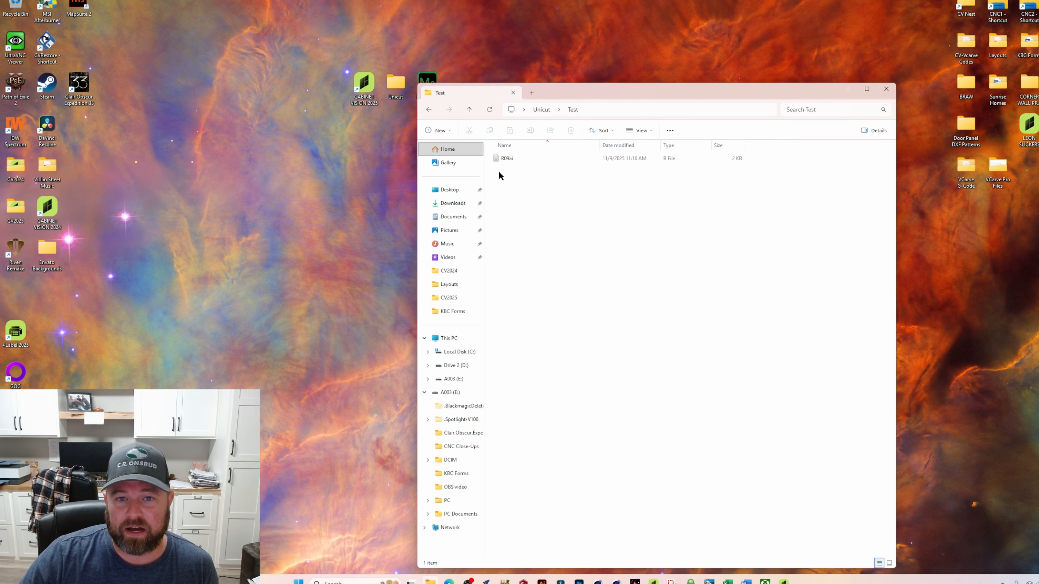
click(504, 162)
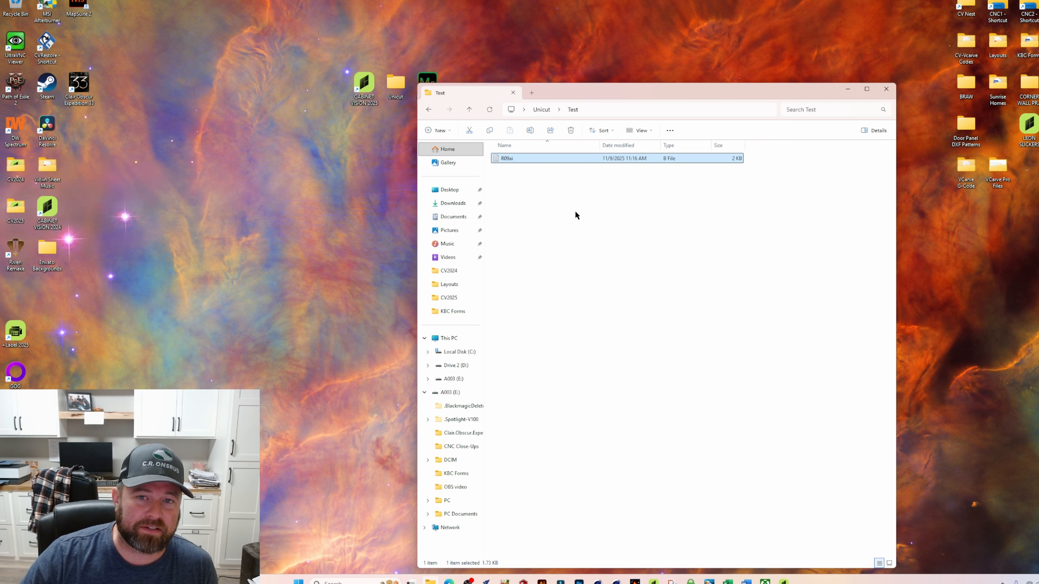
drag(589, 95, 442, 90)
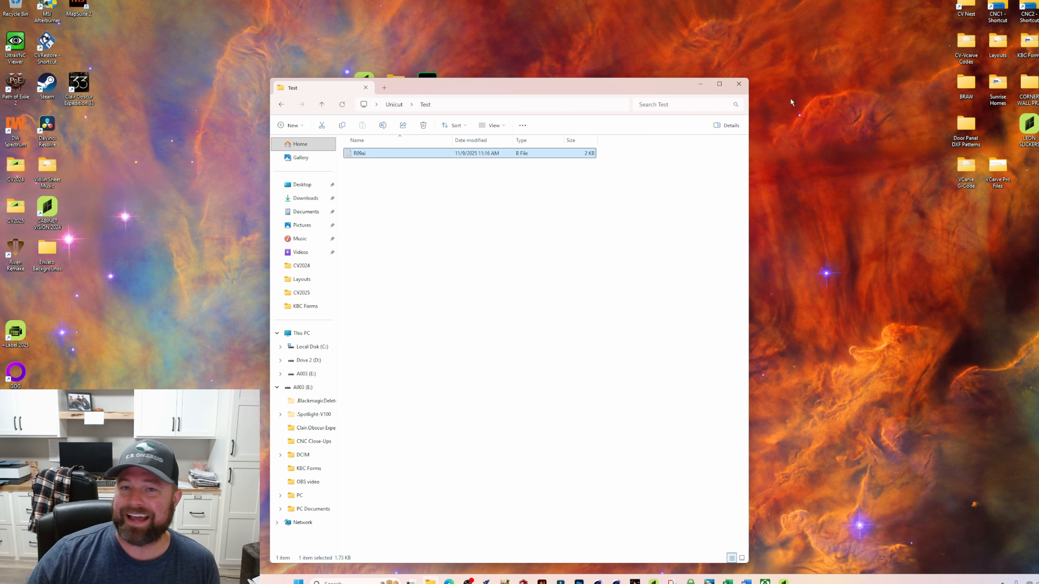
click(555, 94)
drag(507, 89, 436, 67)
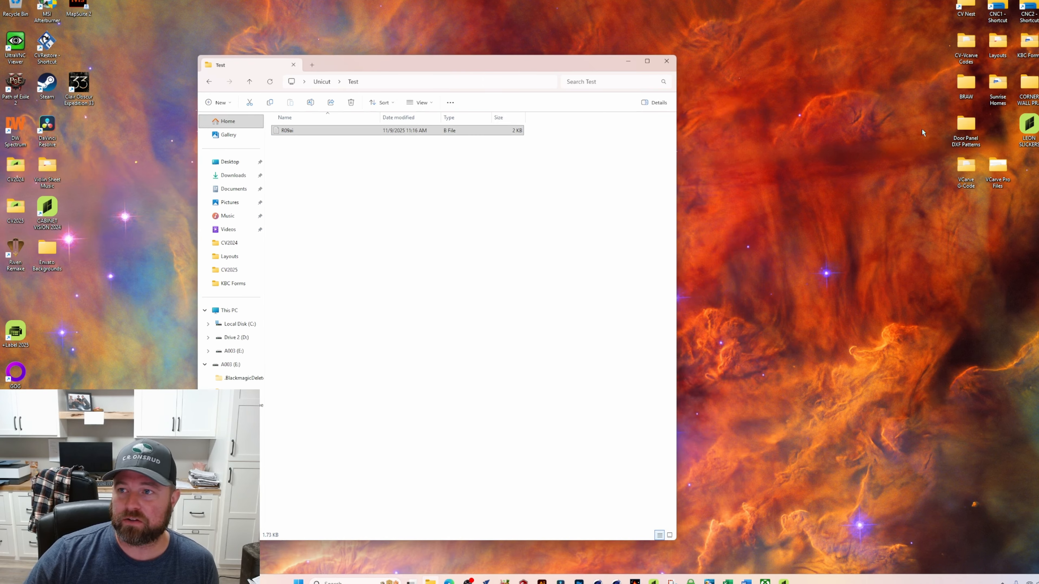
- Bring the R96030AN text file from the CV Nest folder's Lab_Gray subfolder into the Test folder
double_click(966, 7)
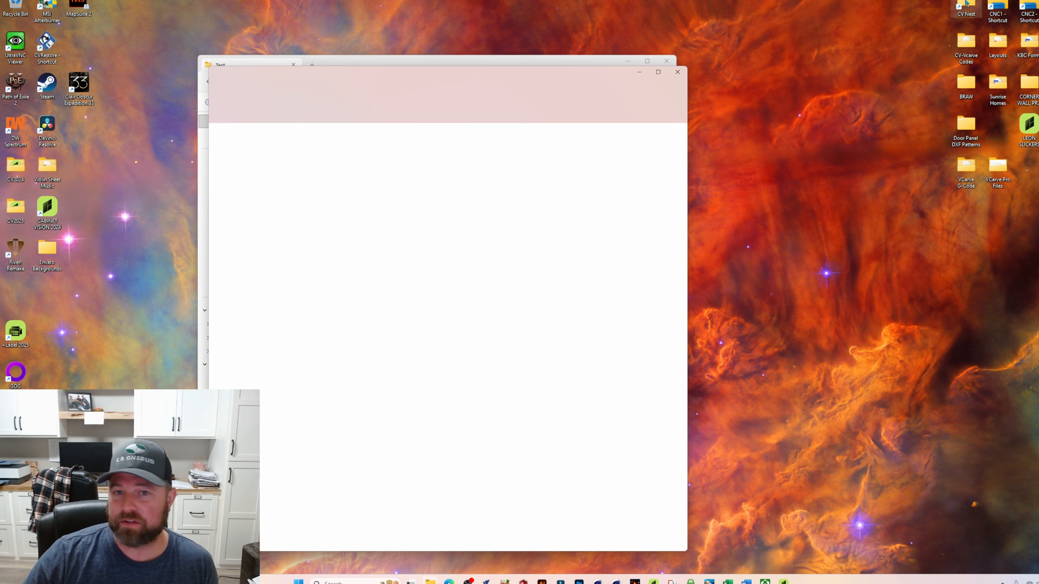
drag(396, 77, 696, 81)
double_click(609, 254)
click(603, 156)
drag(603, 159, 275, 192)
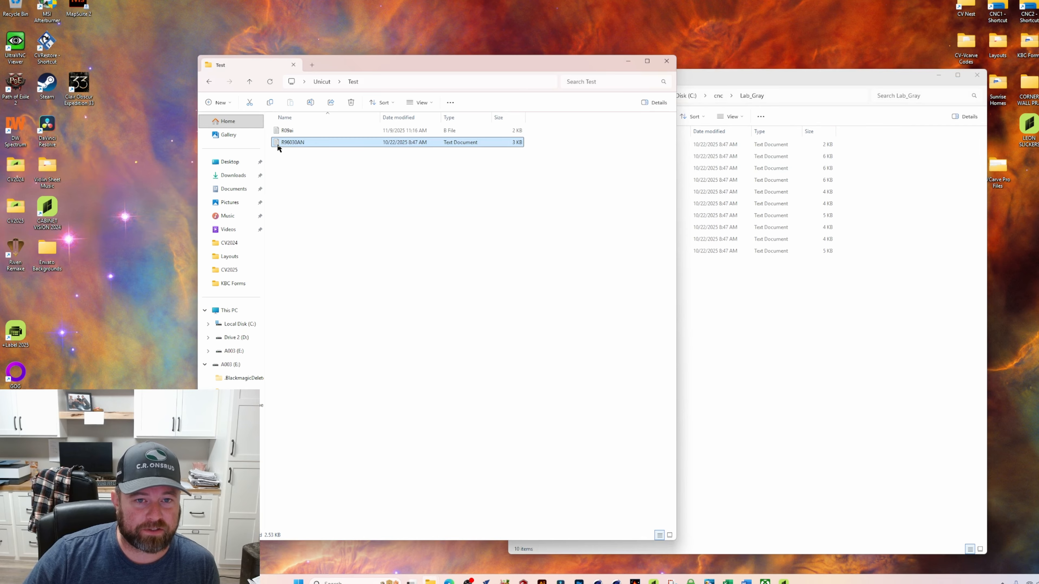
click(977, 75)
click(285, 186)
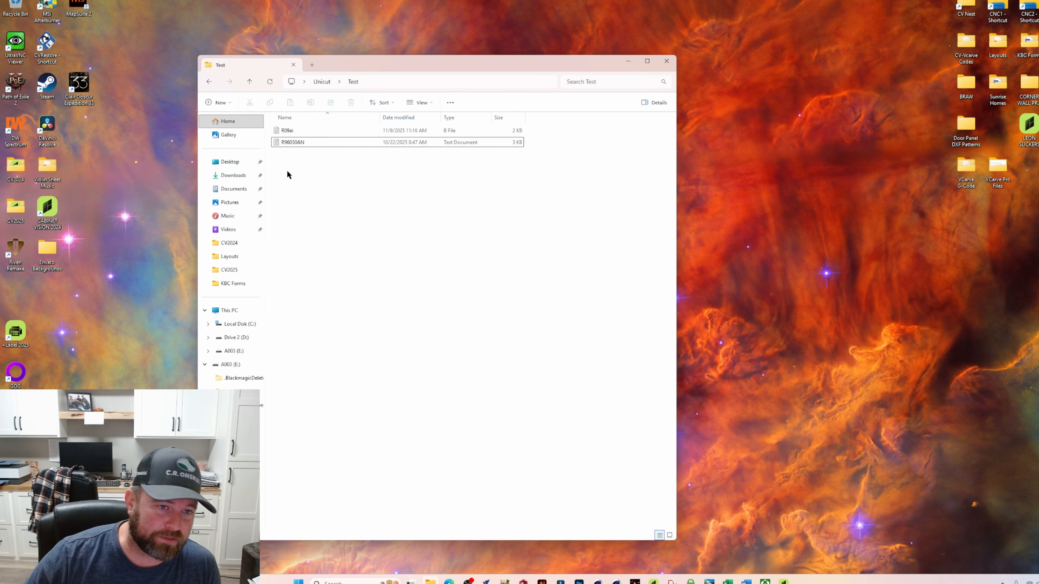
- Open R96030AN in Notepad and examine its G-code from start to end
click(286, 144)
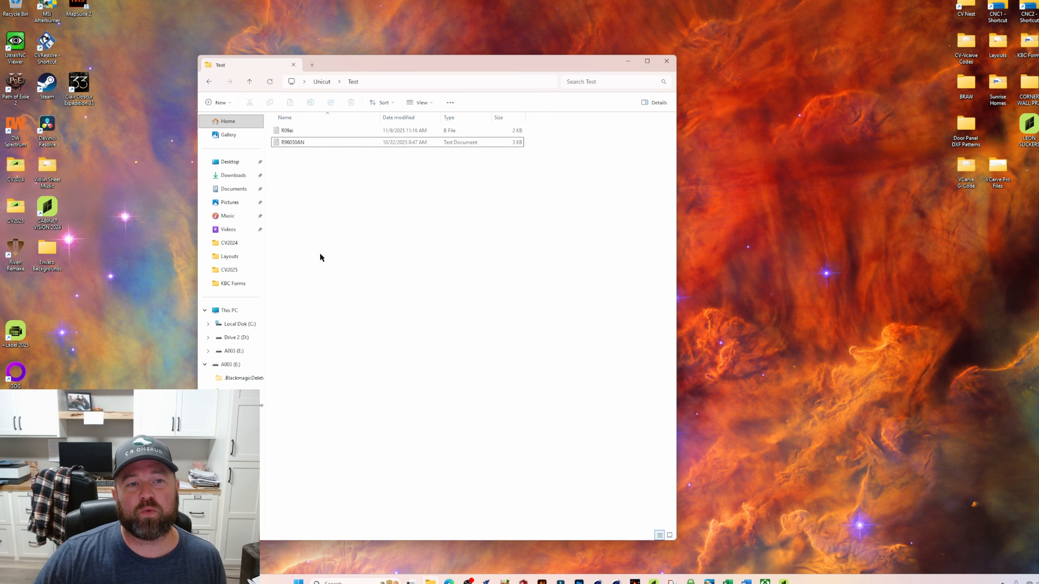
double_click(304, 143)
scroll(309, 255, down, 6)
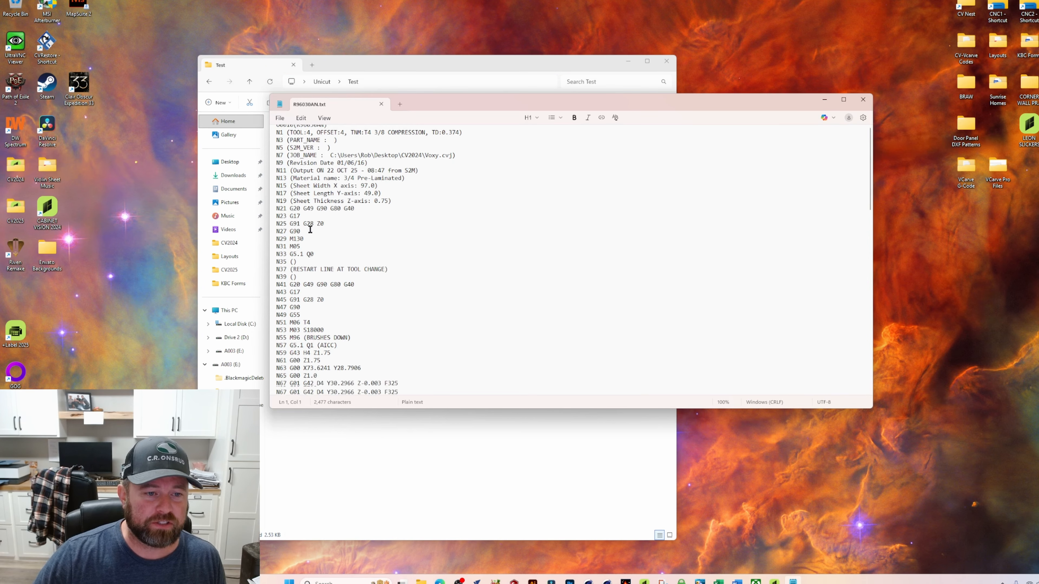
scroll(328, 321, up, 6)
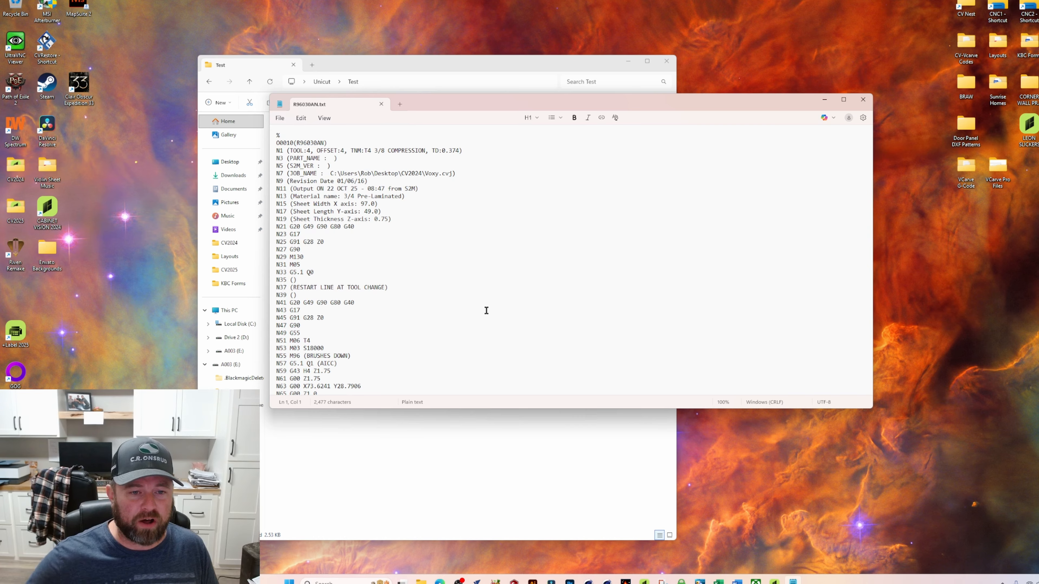
scroll(332, 193, down, 9)
scroll(330, 202, down, 18)
scroll(329, 332, up, 20)
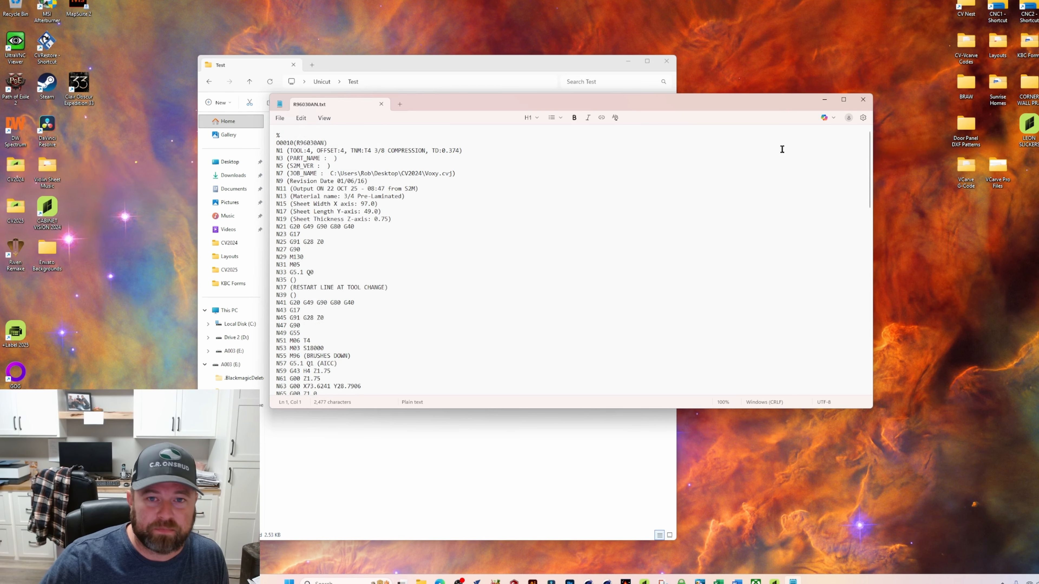
- Open the R09ai chop saw file in Notepad and compare its part rows with the cabinets in Wall 1's elevation
click(825, 103)
ctrl+click(305, 131)
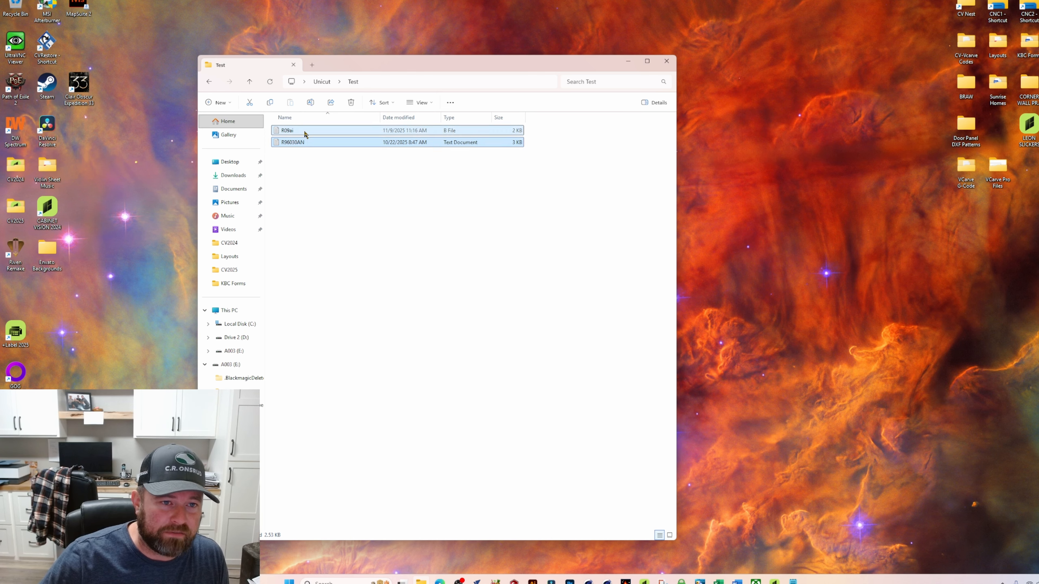
click(300, 134)
double_click(288, 131)
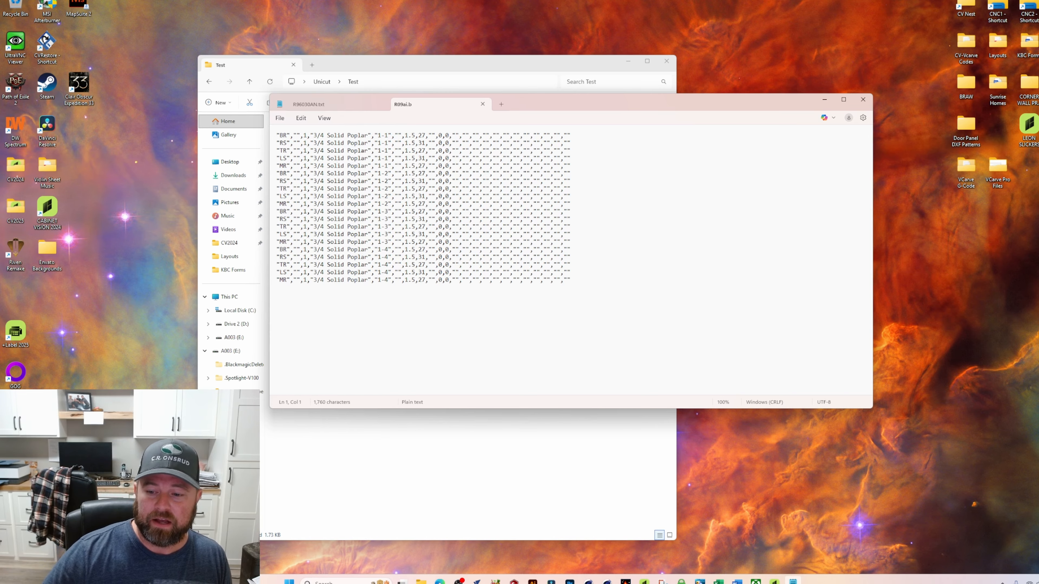
click(774, 581)
click(168, 60)
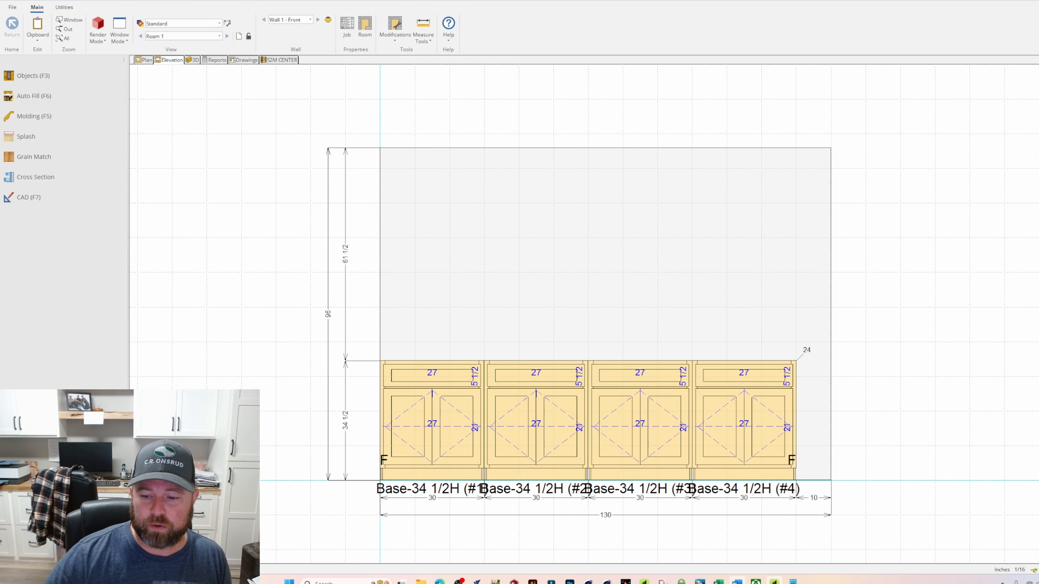
click(792, 581)
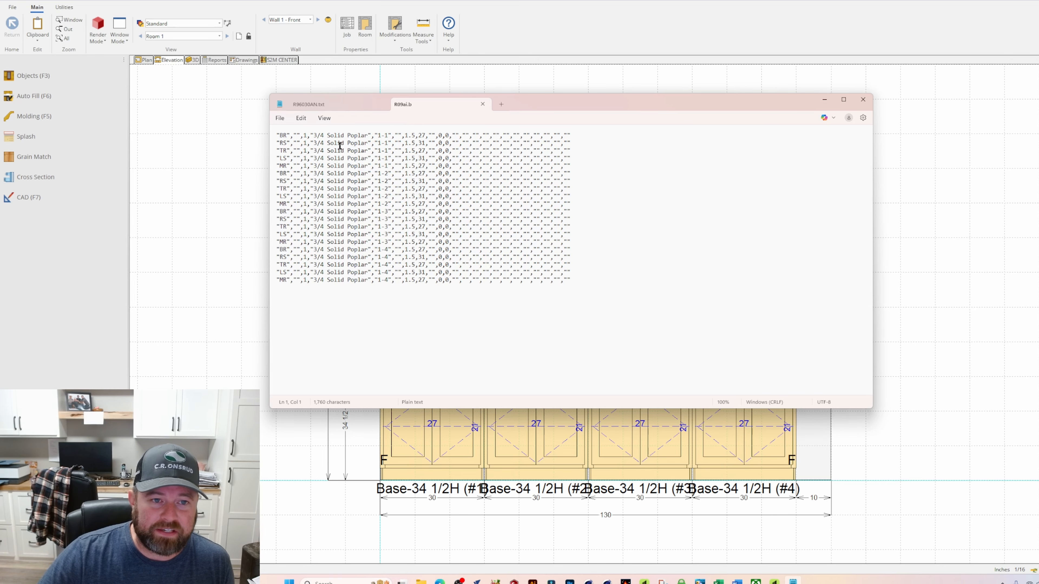
- Review the numbered G-code lines in R96030AN.txt for comparison and return to R09ai.b
click(300, 107)
scroll(329, 245, down, 6)
scroll(327, 307, up, 6)
scroll(325, 348, down, 6)
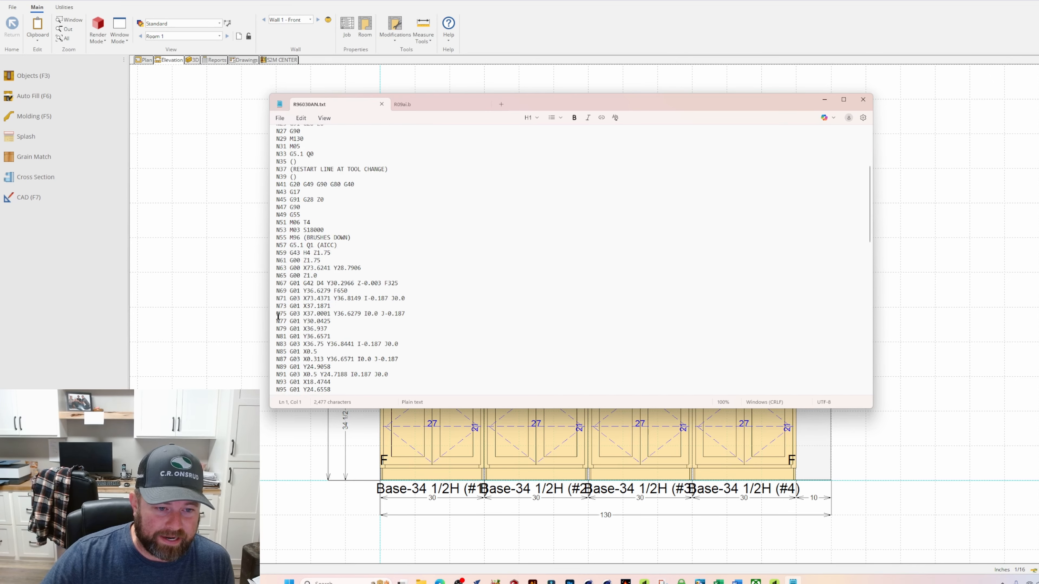
scroll(336, 291, up, 5)
scroll(331, 293, down, 15)
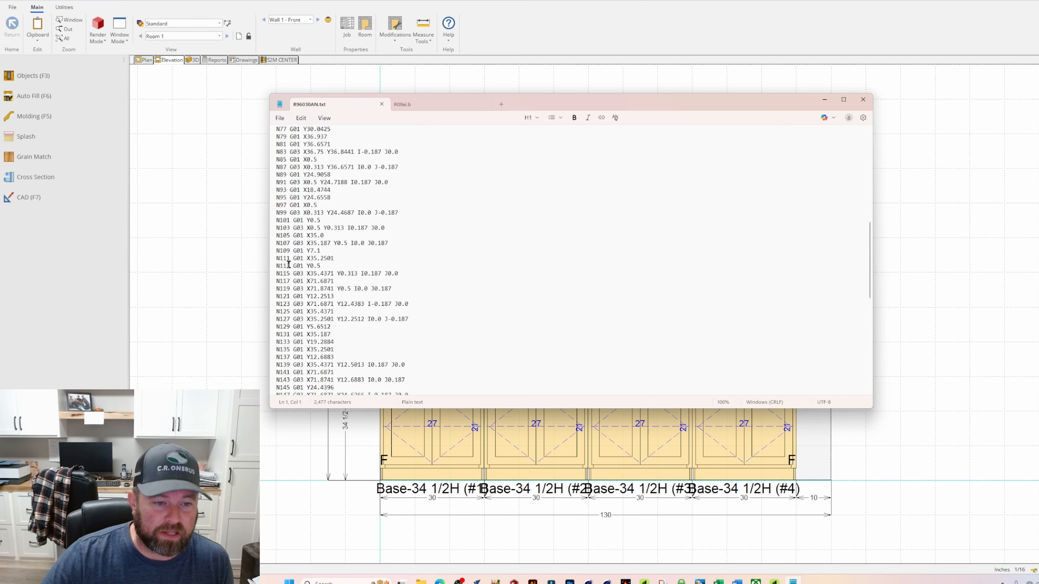
click(411, 106)
- Highlight the material, the 1-1 cabinet identifier and the 1.5 width in the first row of R09ai.b
mouse_move(598, 111)
mouse_down()
mouse_move(702, 218)
mouse_move(723, 219)
mouse_up()
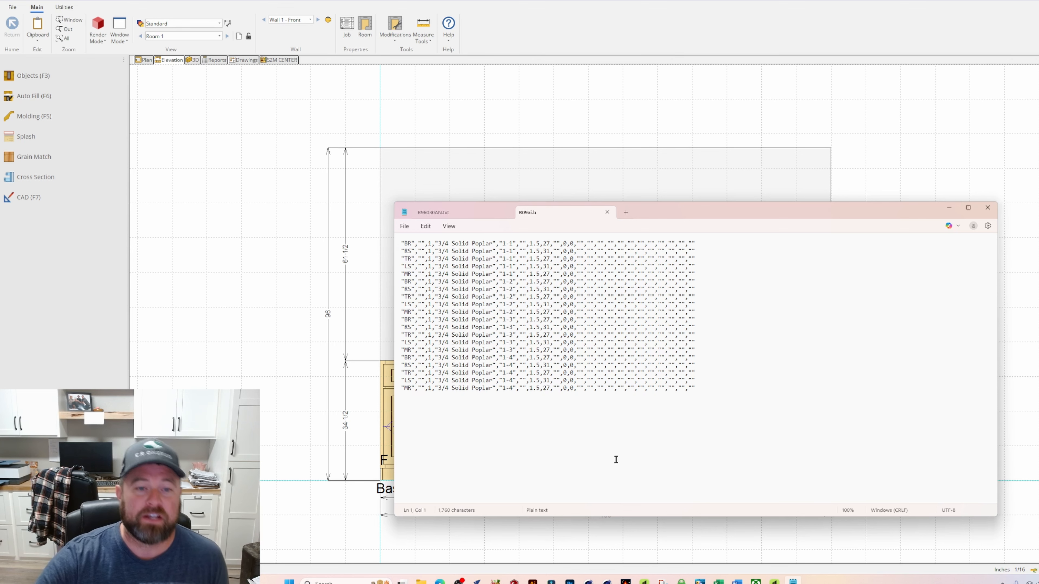
drag(681, 217, 629, 220)
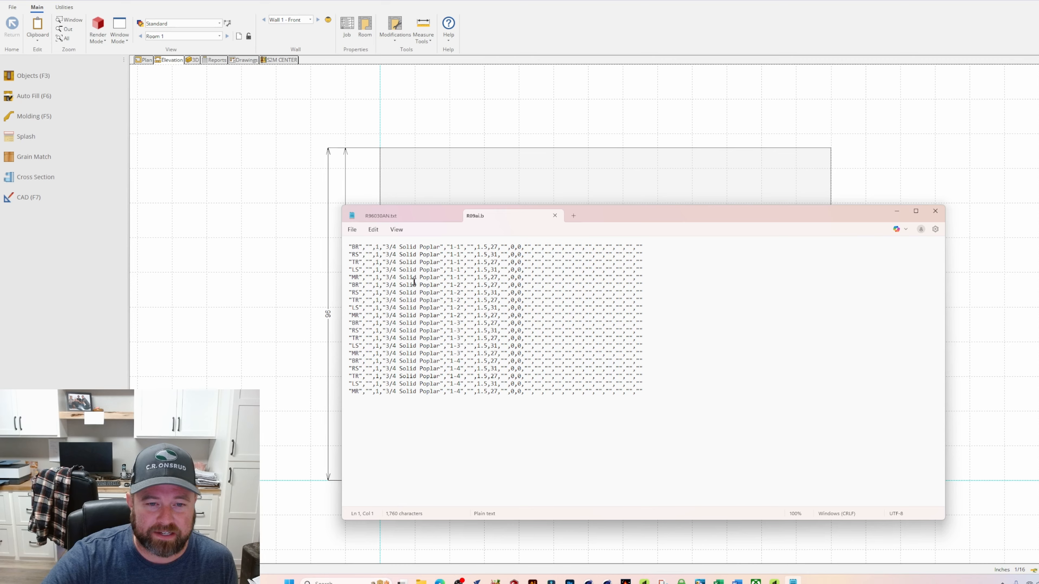
drag(386, 246, 441, 247)
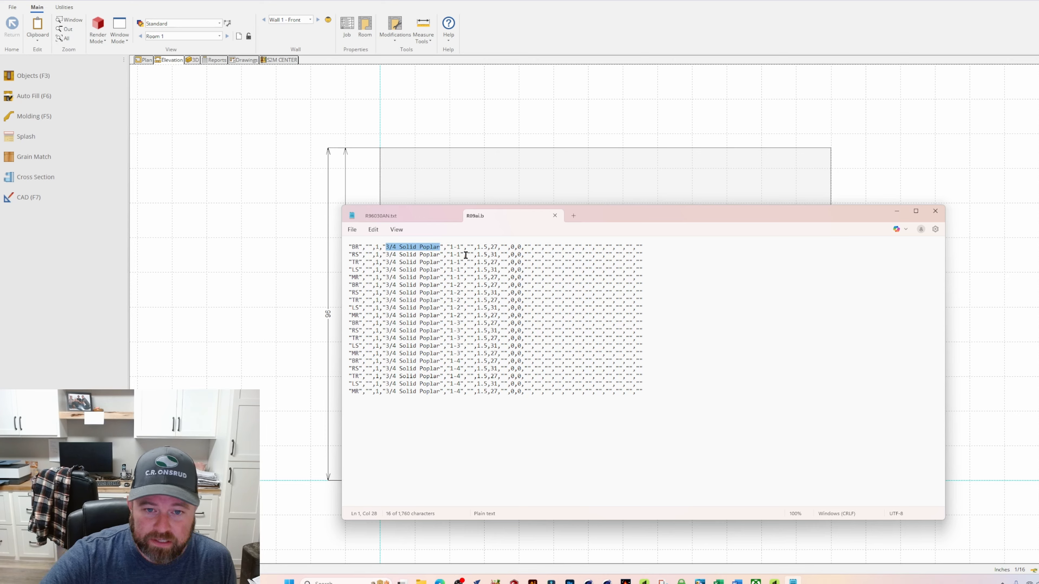
drag(450, 247, 458, 248)
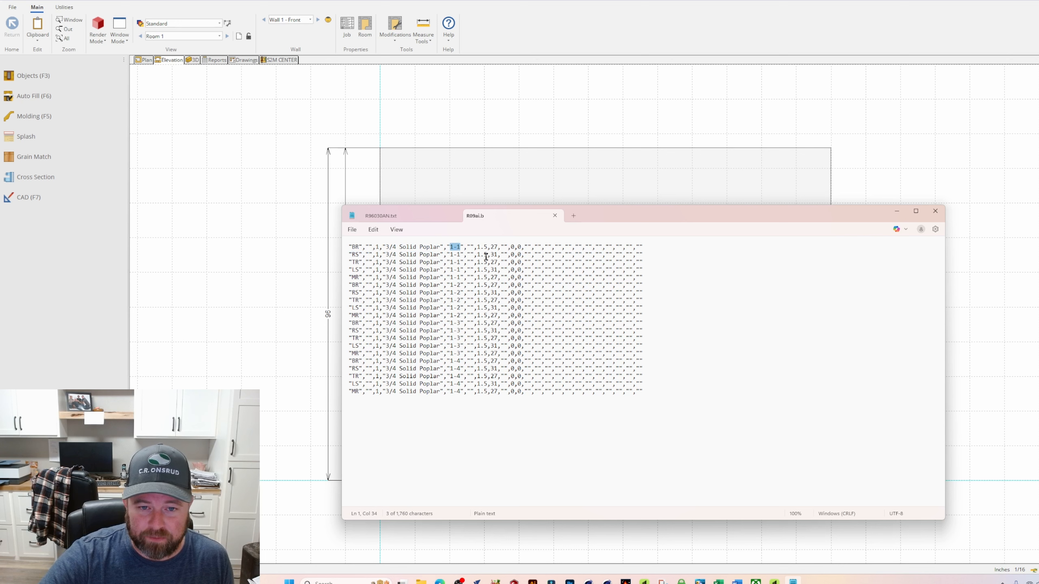
click(478, 247)
triple_click(478, 247)
drag(477, 247, 488, 247)
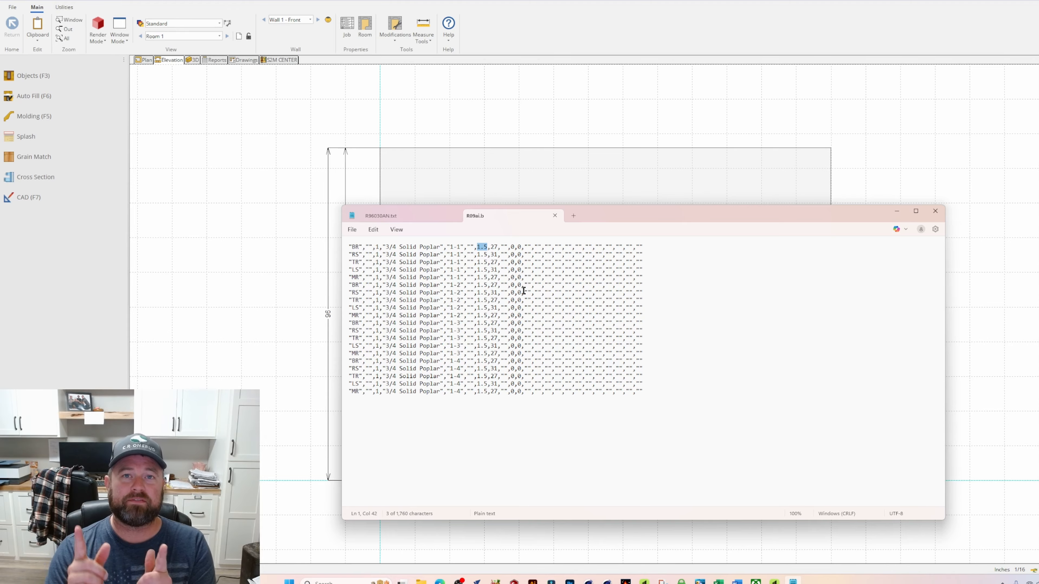
- Point out the part length and the empty quoted fields after it in the first row of R09ai.b
mouse_move(492, 247)
mouse_down()
mouse_move(480, 249)
mouse_move(491, 253)
mouse_up()
click(491, 248)
click(491, 252)
click(481, 441)
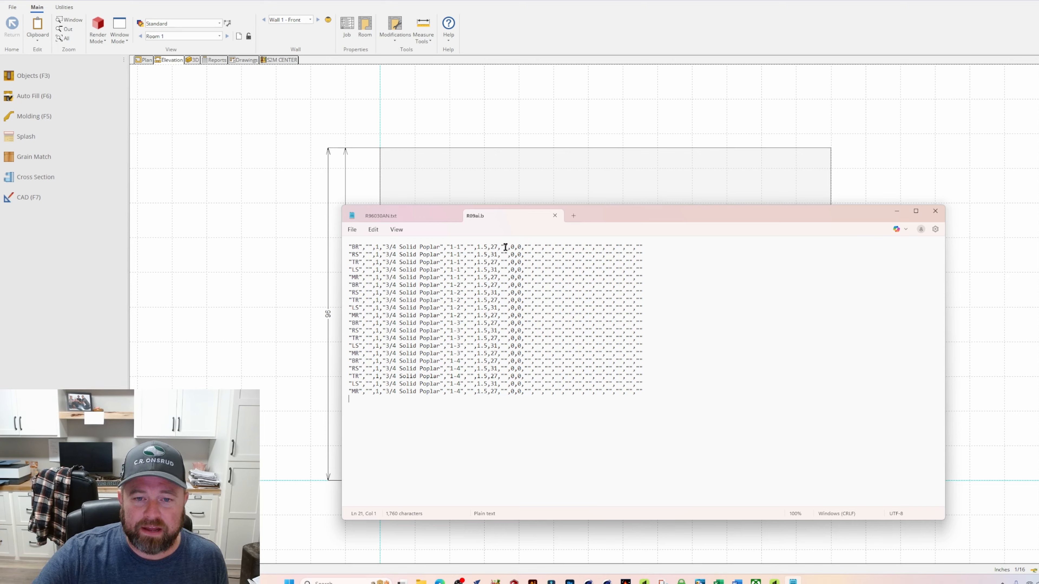
drag(501, 244, 558, 244)
click(527, 244)
click(547, 244)
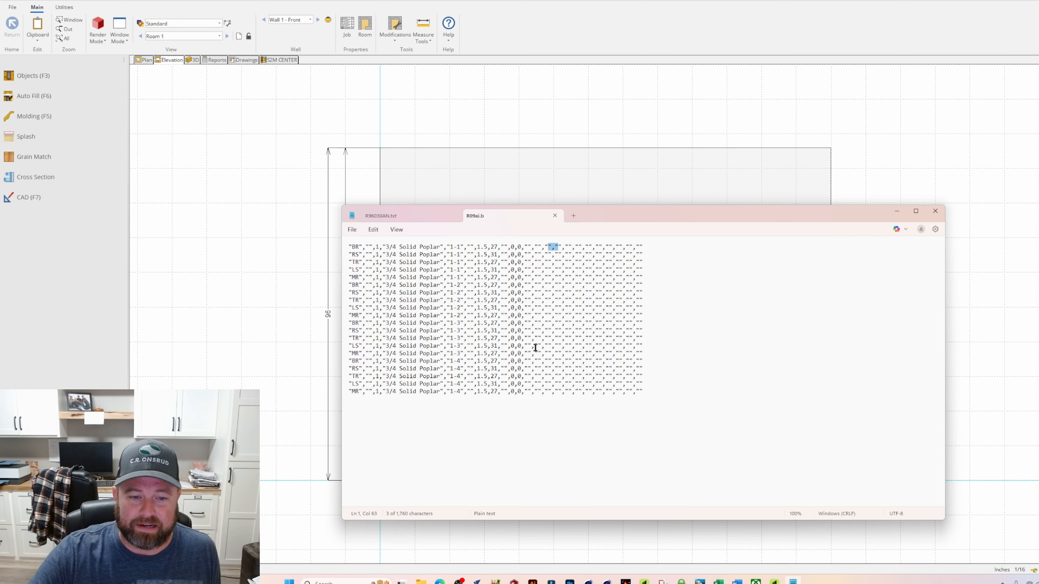
- Compare R09ai.b's part rows with the G-code in R96030AN.txt, ending on R09ai.b
click(654, 440)
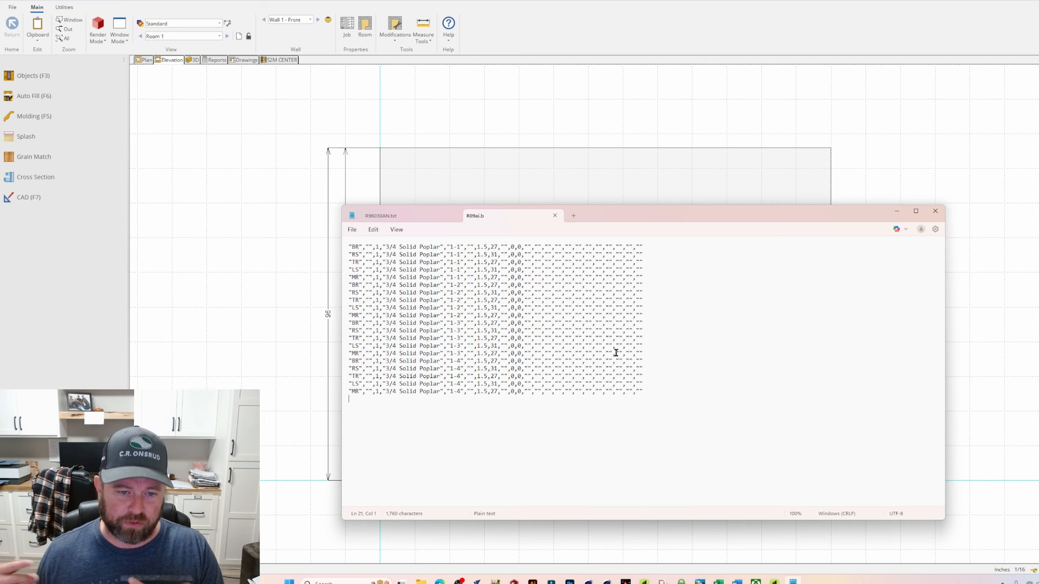
click(403, 217)
click(497, 218)
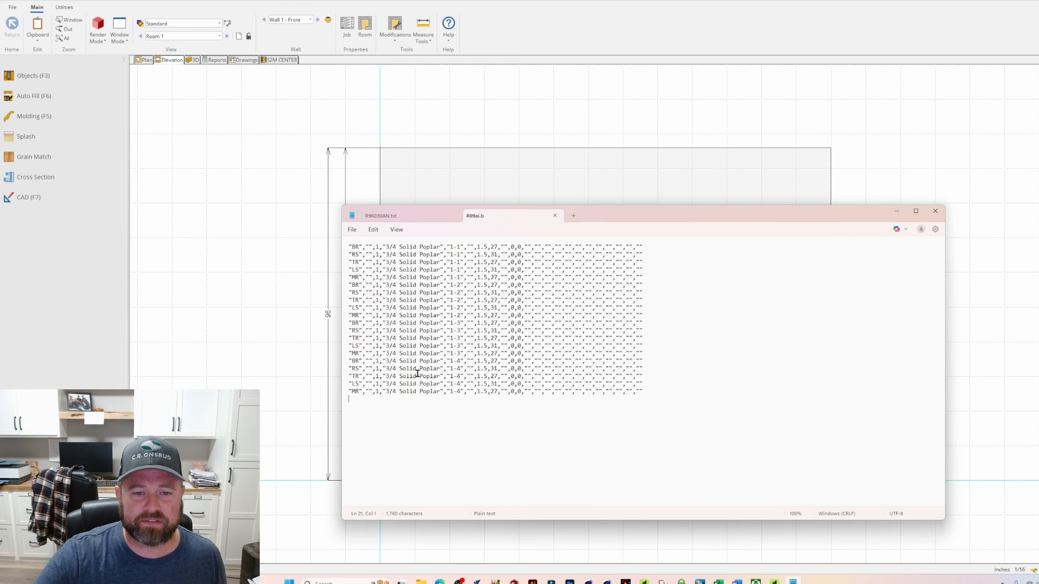
click(376, 219)
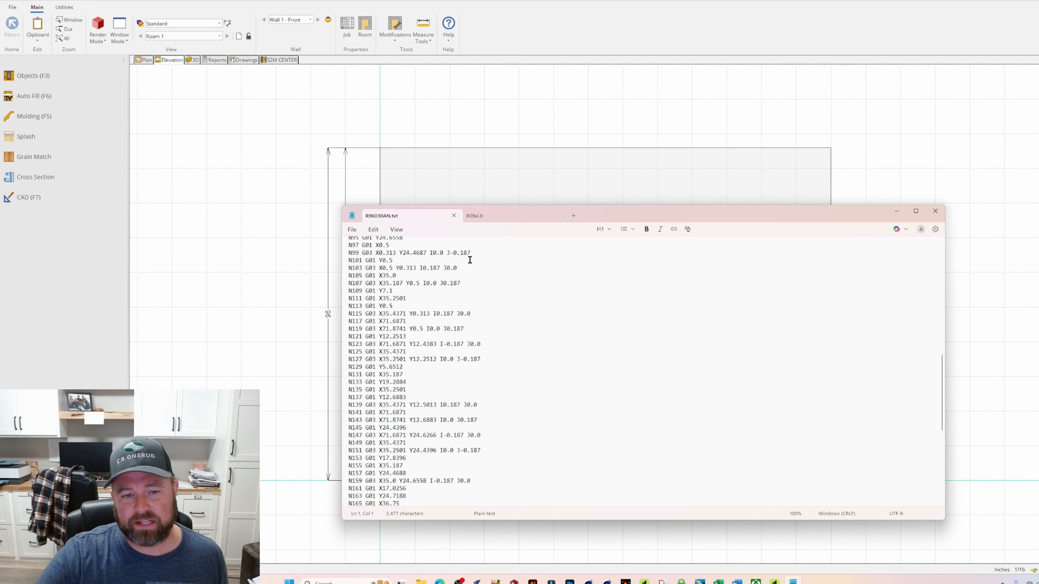
click(474, 217)
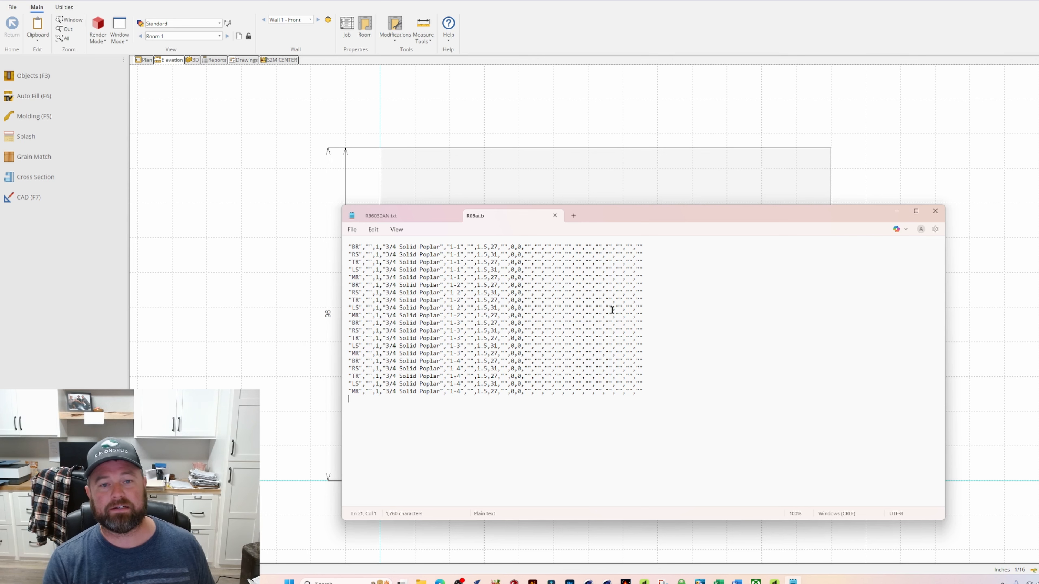
- Clear the Notepad, cabinet drawing and Test folder windows away to expose the desktop
click(896, 210)
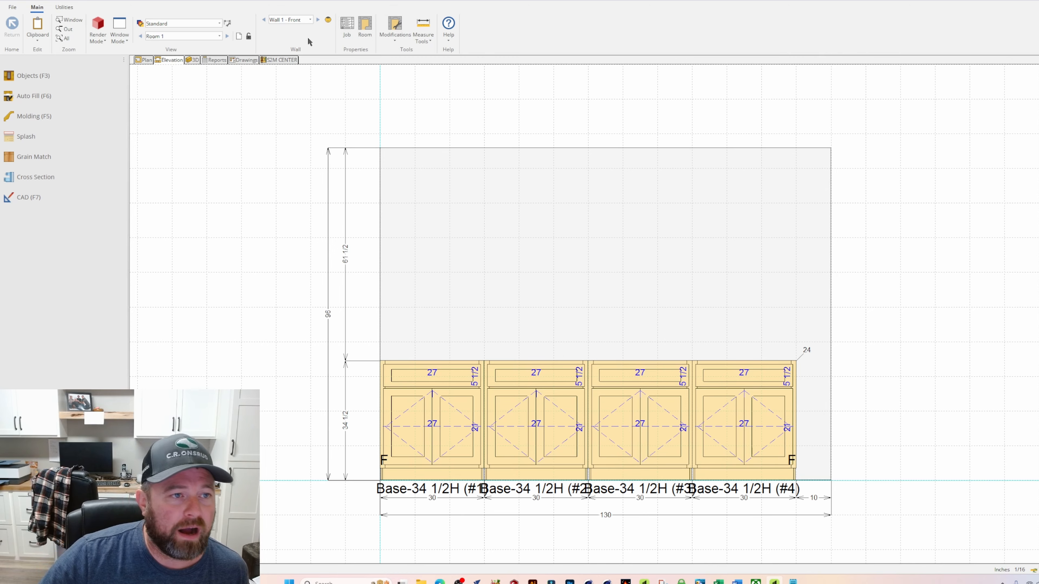
click(146, 60)
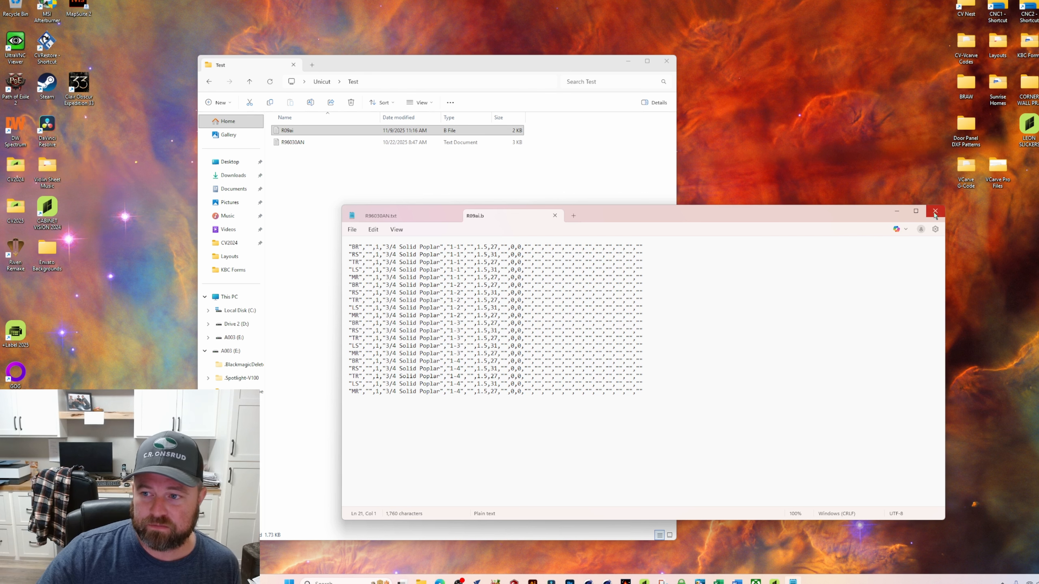
click(935, 211)
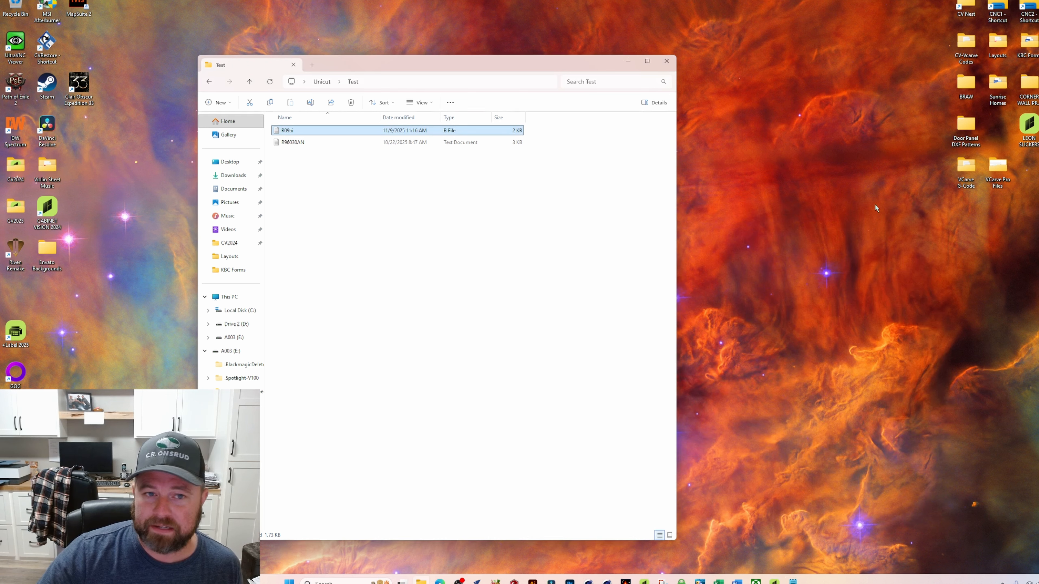
click(674, 60)
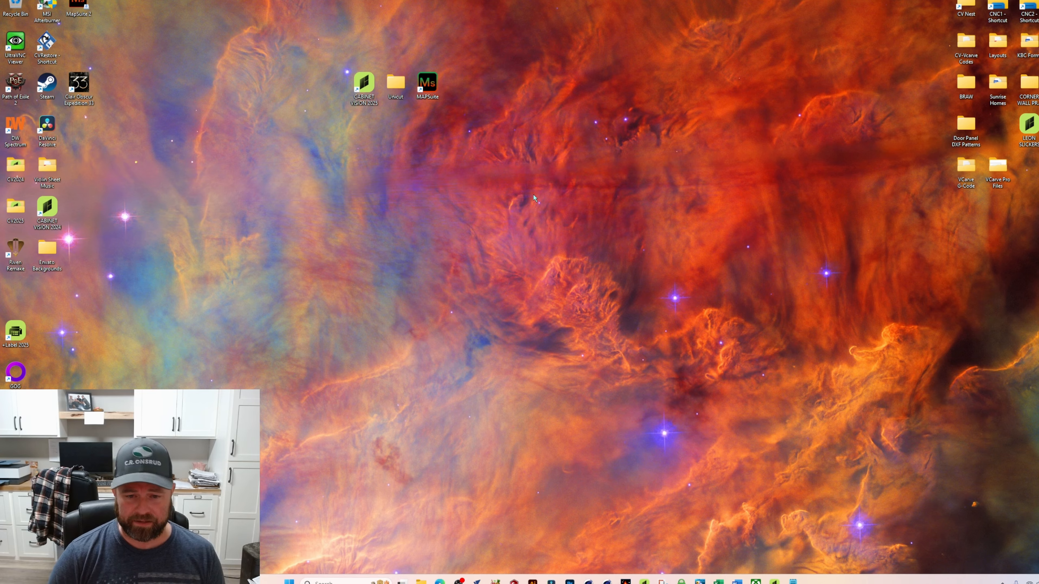
- Launch MAPSuite from the desktop and open its MillVision module, repositioning the window
double_click(424, 82)
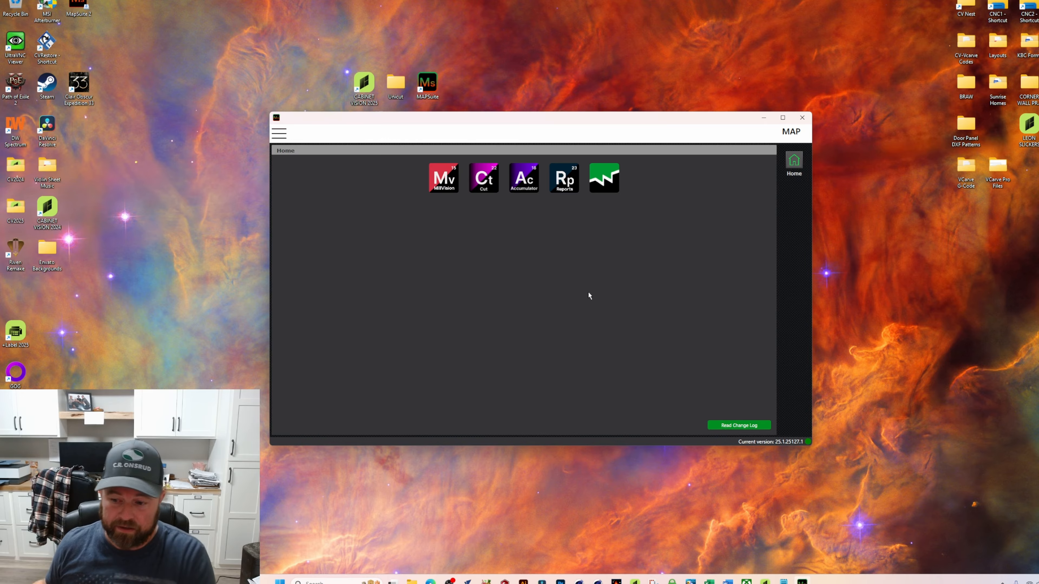
drag(523, 124, 595, 153)
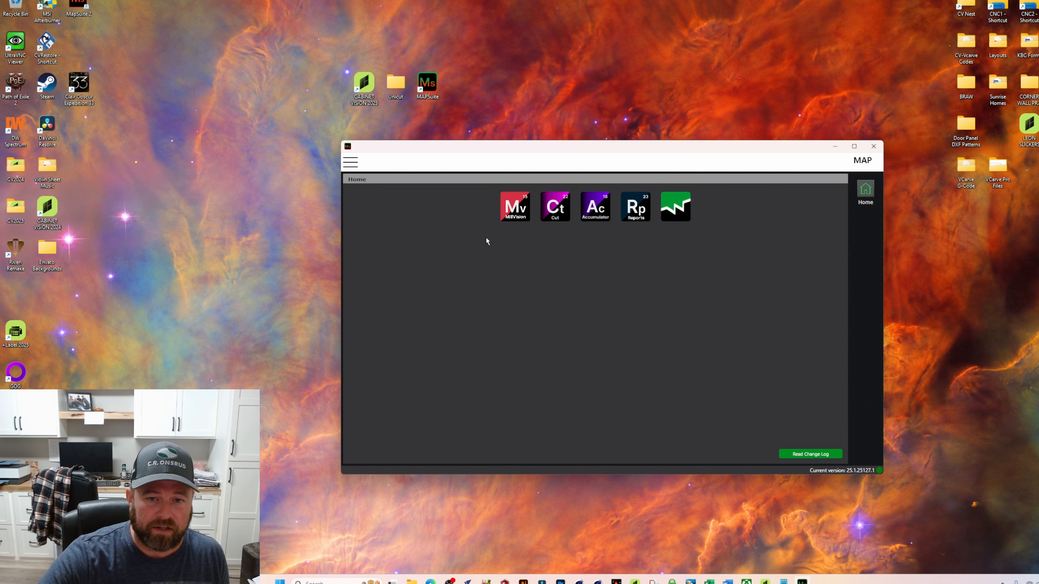
click(506, 204)
drag(597, 157, 542, 152)
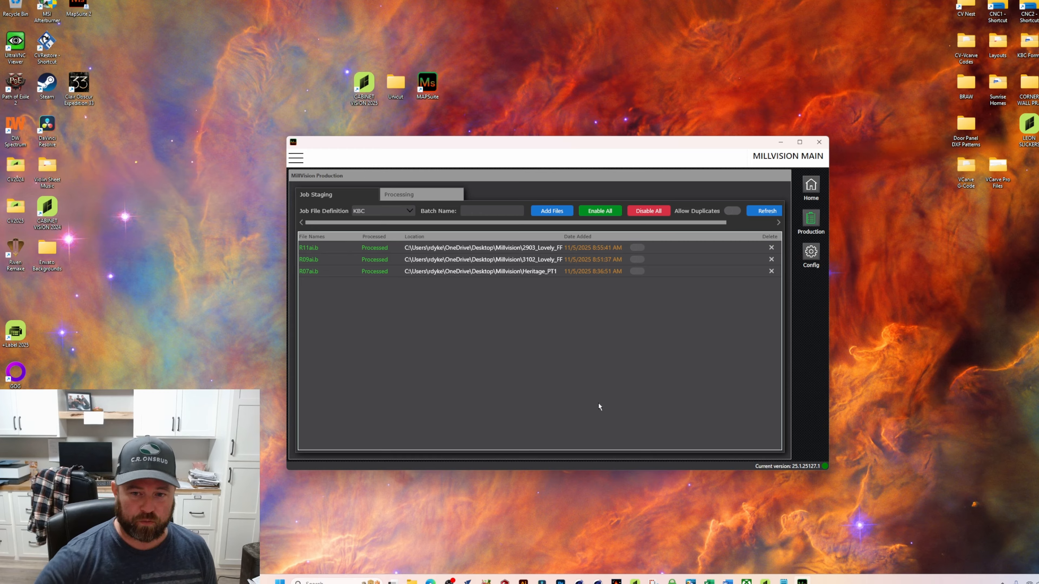
- Review the files listed in MillVision's Job Staging, check Processing and return to Job Staging
click(310, 248)
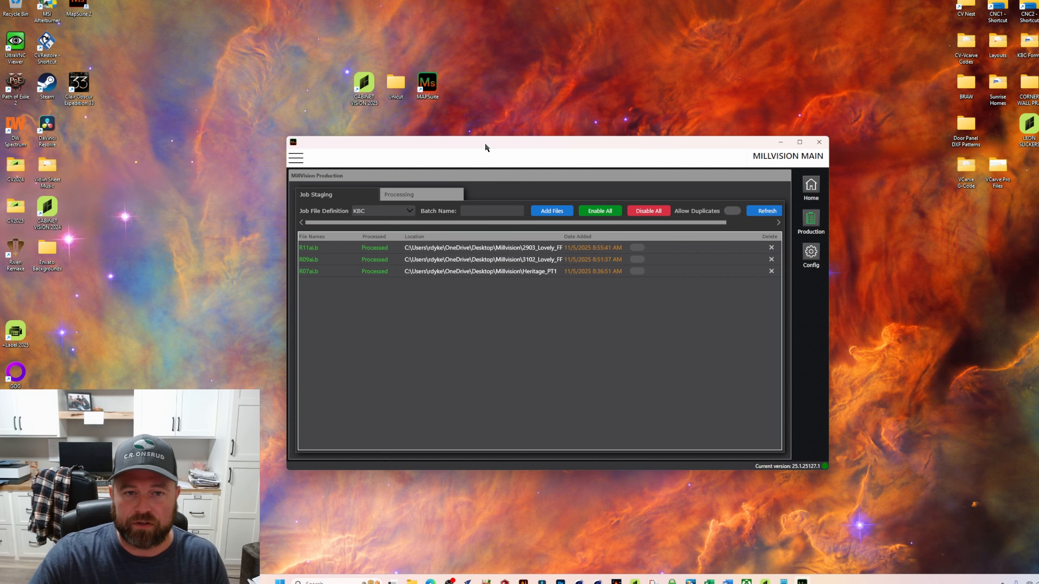
drag(485, 144, 544, 141)
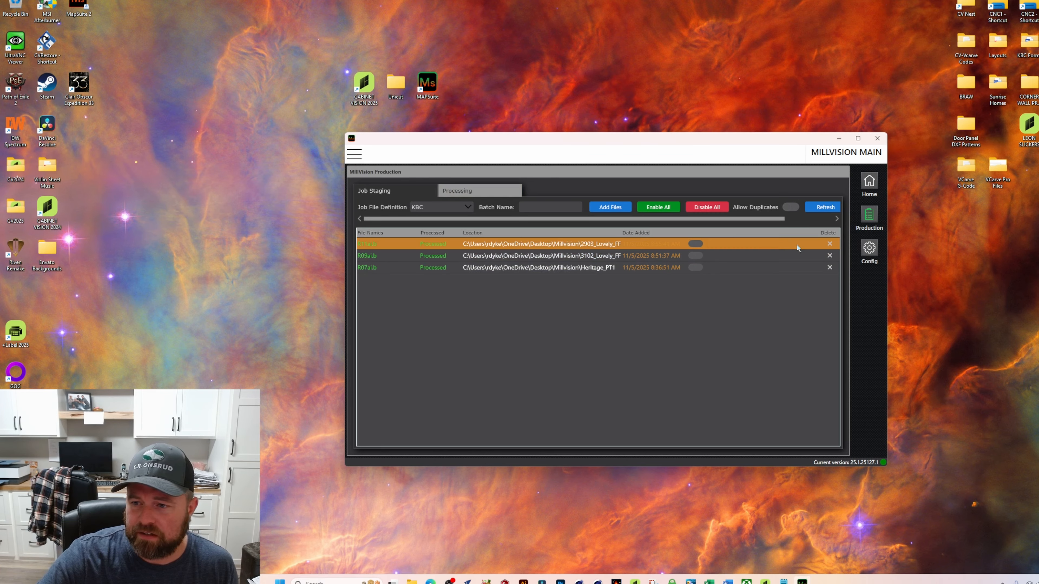
click(466, 195)
click(386, 194)
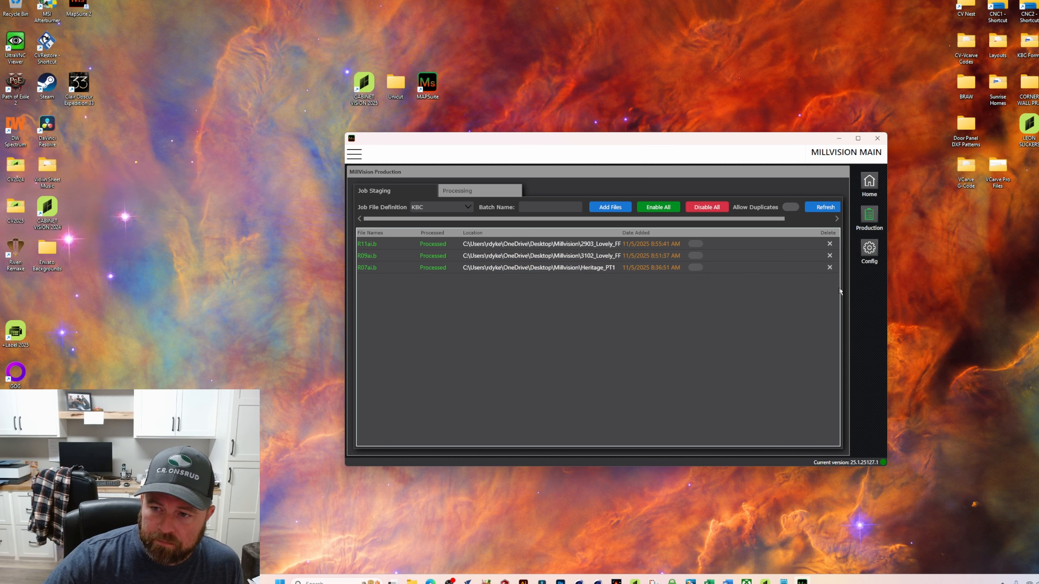
- Bring back Notepad with R09ai.b shown and arrange it below the MillVision window
click(783, 581)
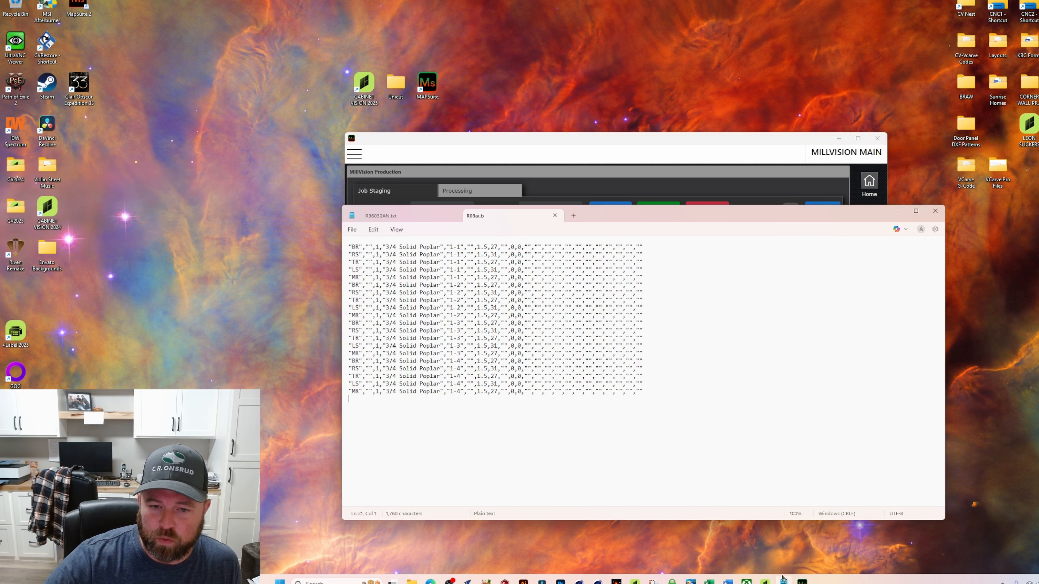
click(394, 215)
click(510, 217)
drag(656, 220, 584, 243)
drag(540, 139, 469, 58)
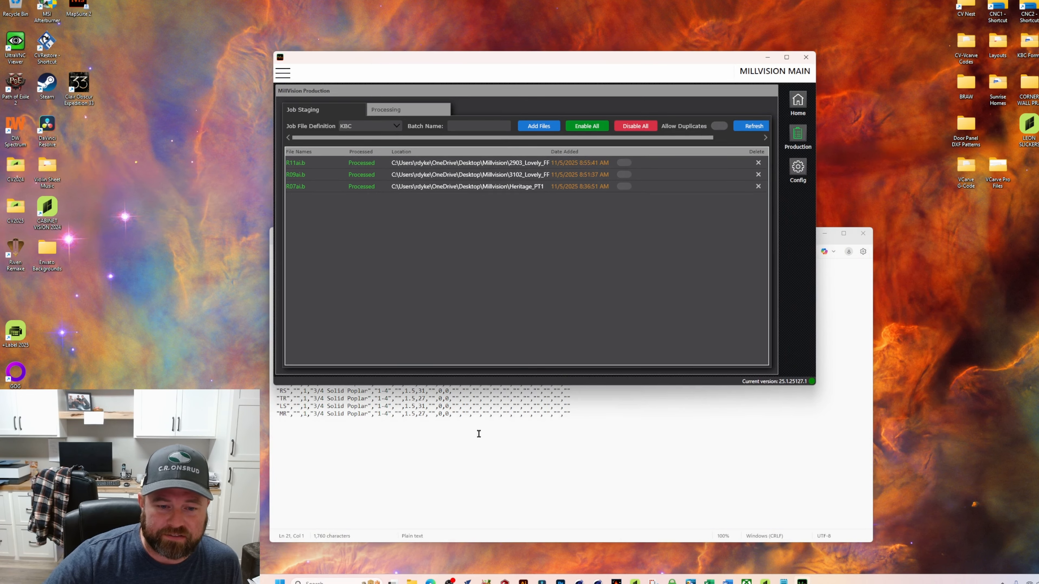
click(485, 477)
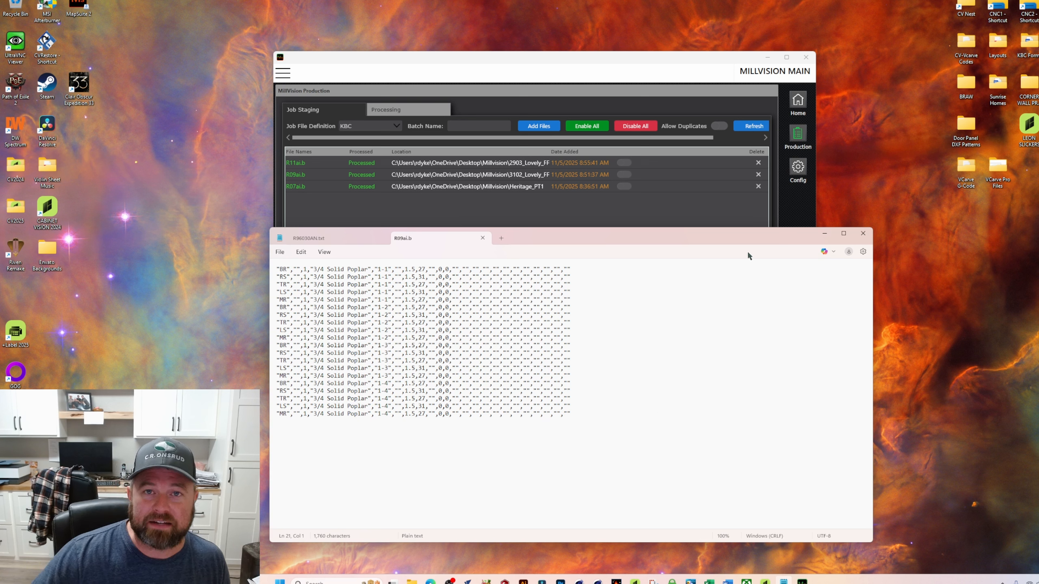
- Open the KBC job file definition from MillVision's configuration and move its window clear of the others
click(797, 168)
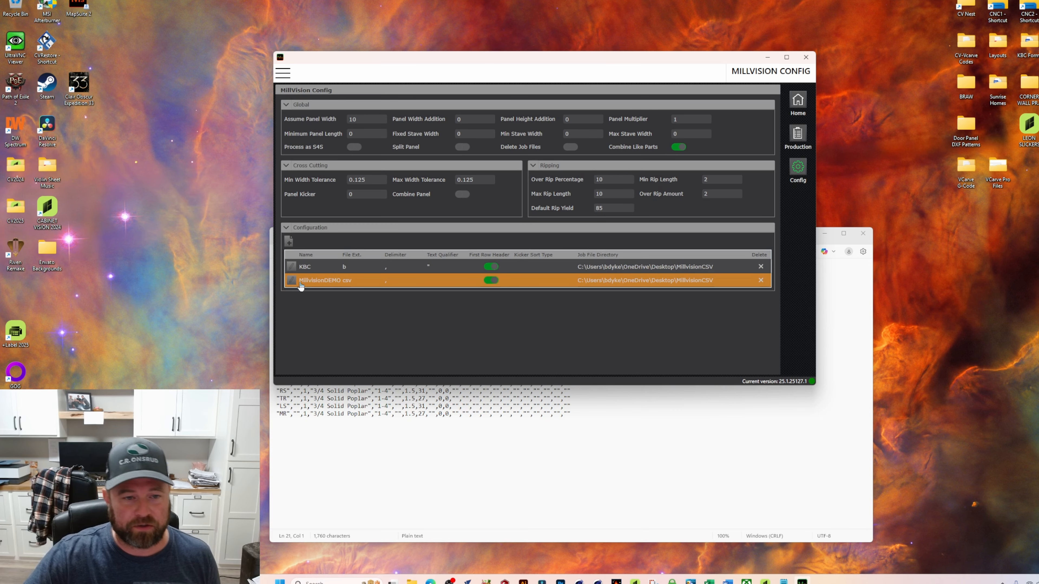
drag(361, 60, 488, 62)
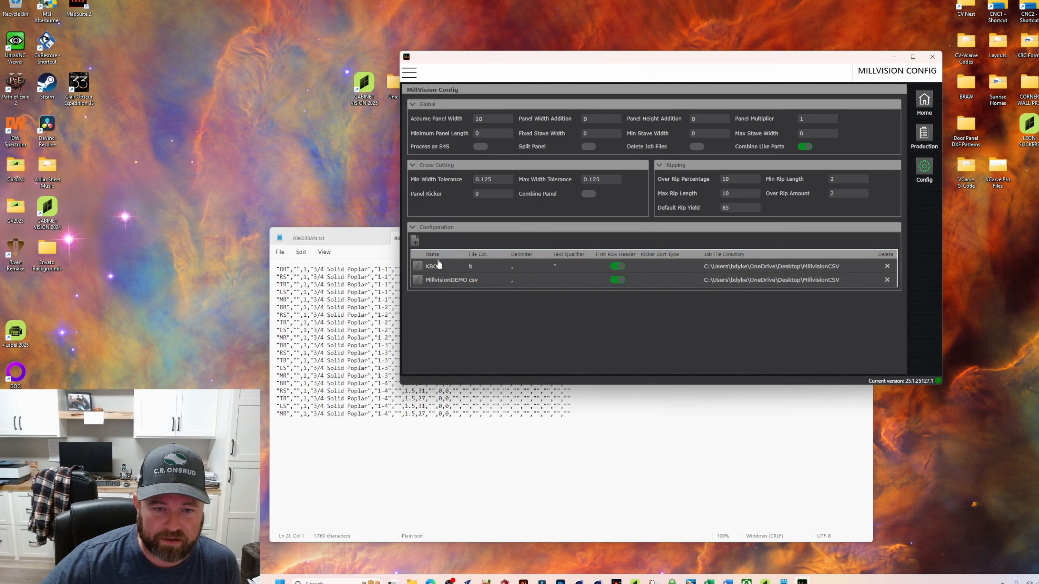
click(418, 266)
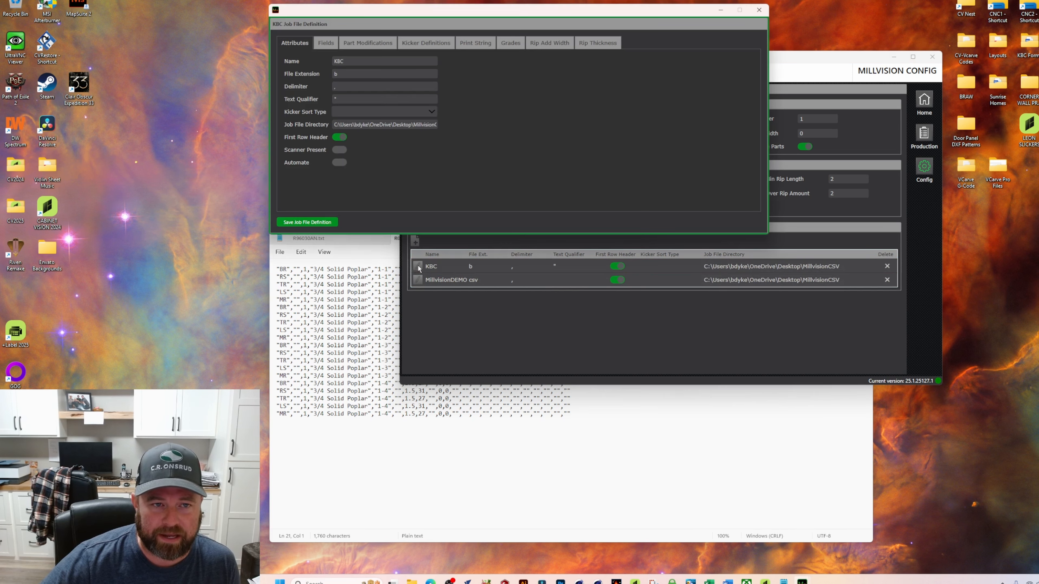
drag(401, 10, 613, 103)
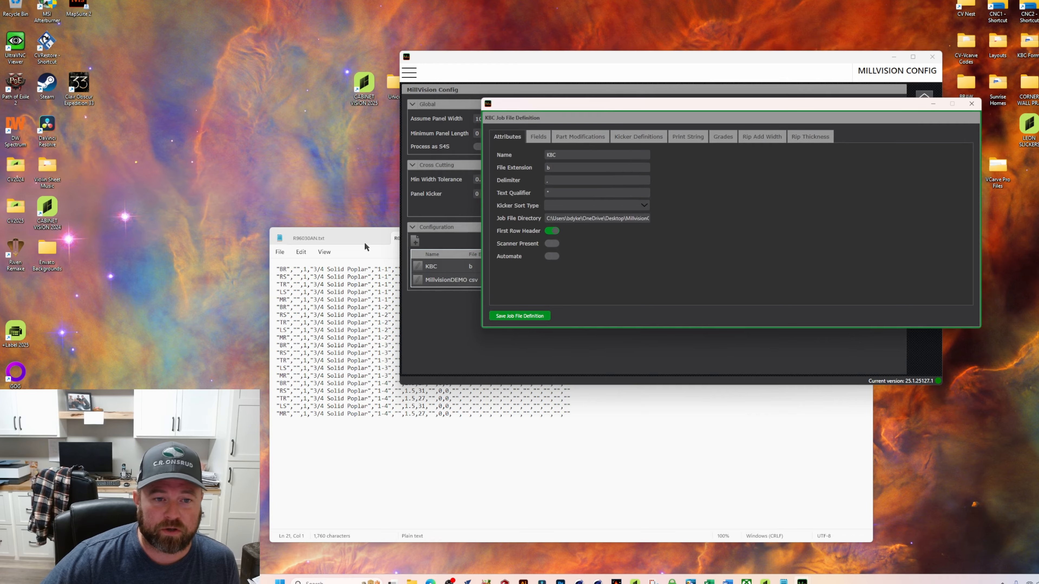
- Display the KBC definition's Fields and arrange its window side by side with R09ai.b
drag(459, 414, 450, 429)
drag(558, 239, 385, 226)
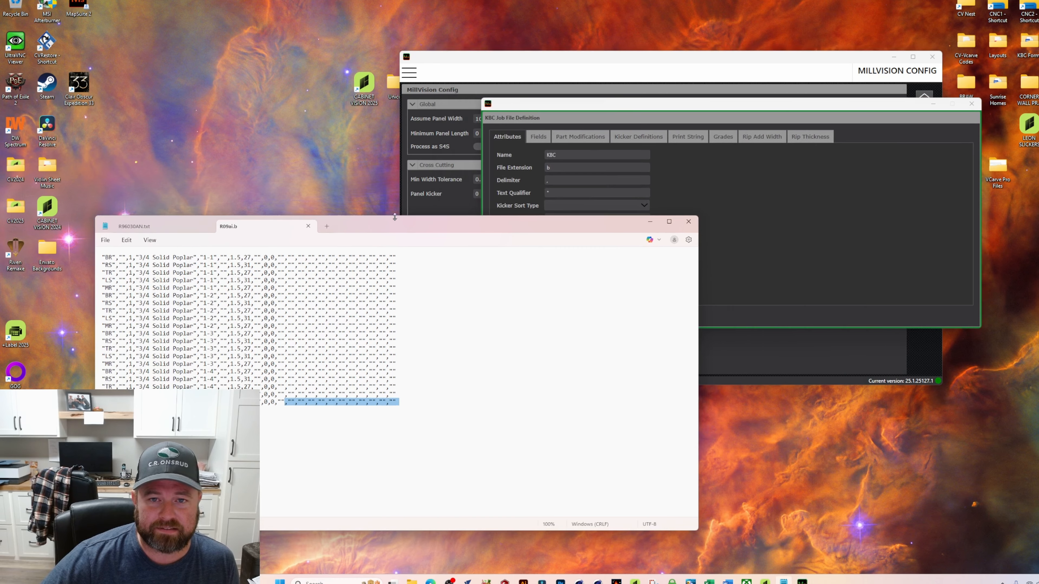
click(539, 137)
drag(616, 101, 653, 119)
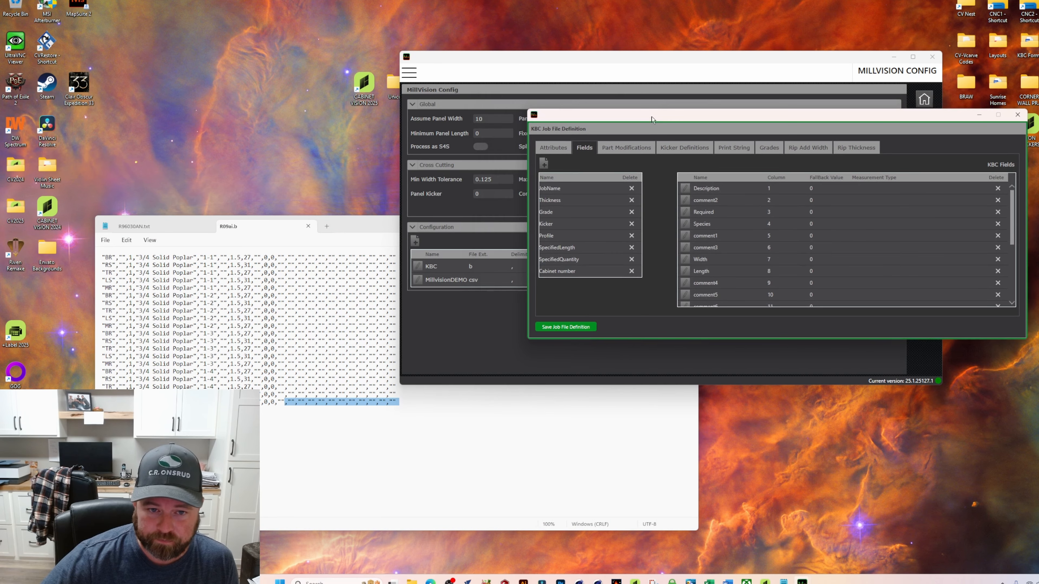
drag(384, 226, 291, 123)
click(645, 119)
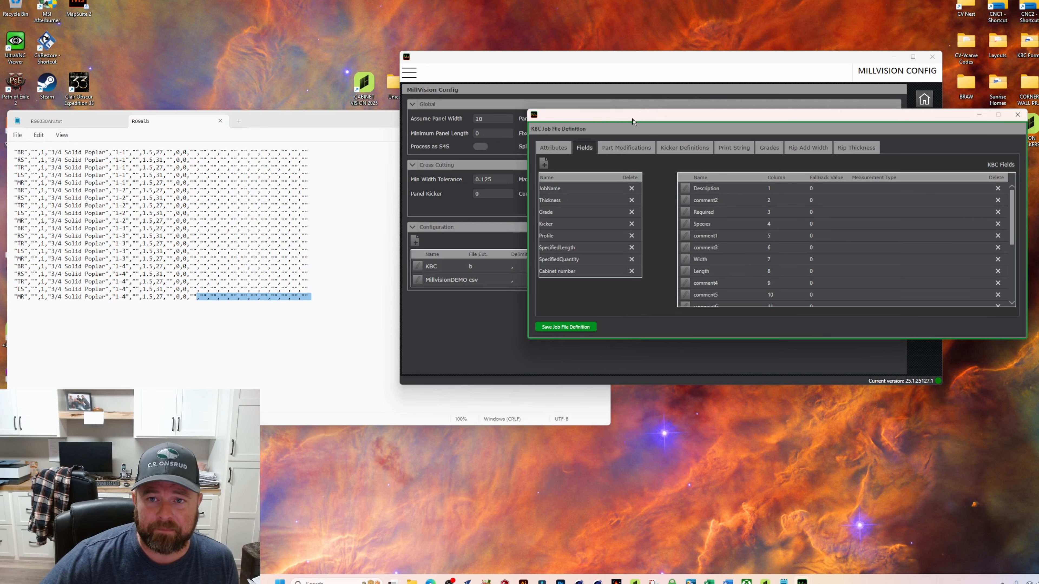
drag(603, 124, 638, 125)
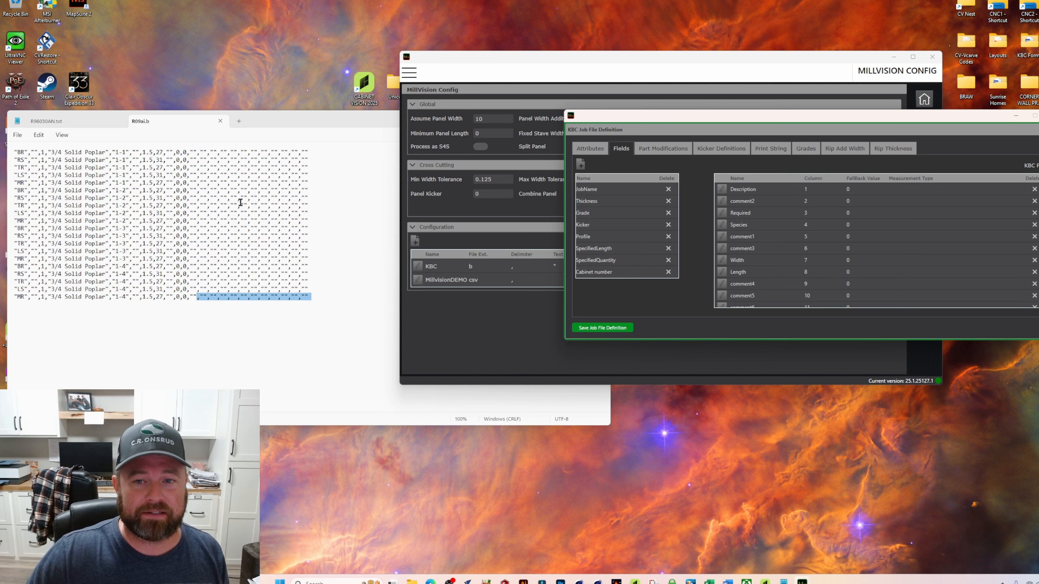
drag(660, 124, 569, 86)
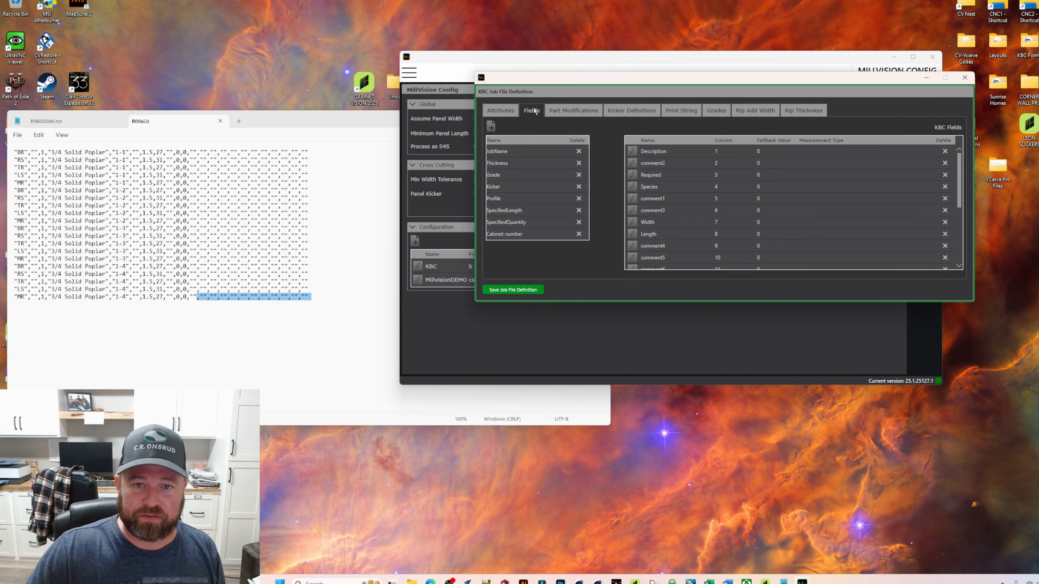
- Review the KBC field list through comment15 and match comment2 to the empty second value in R09ai.b's first row
scroll(695, 172, down, 4)
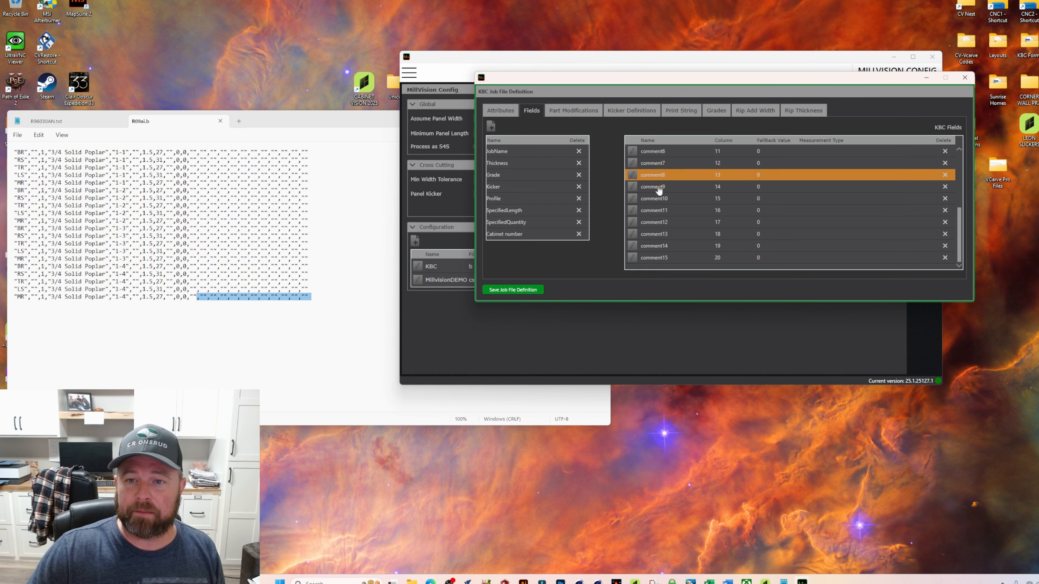
scroll(634, 241, up, 4)
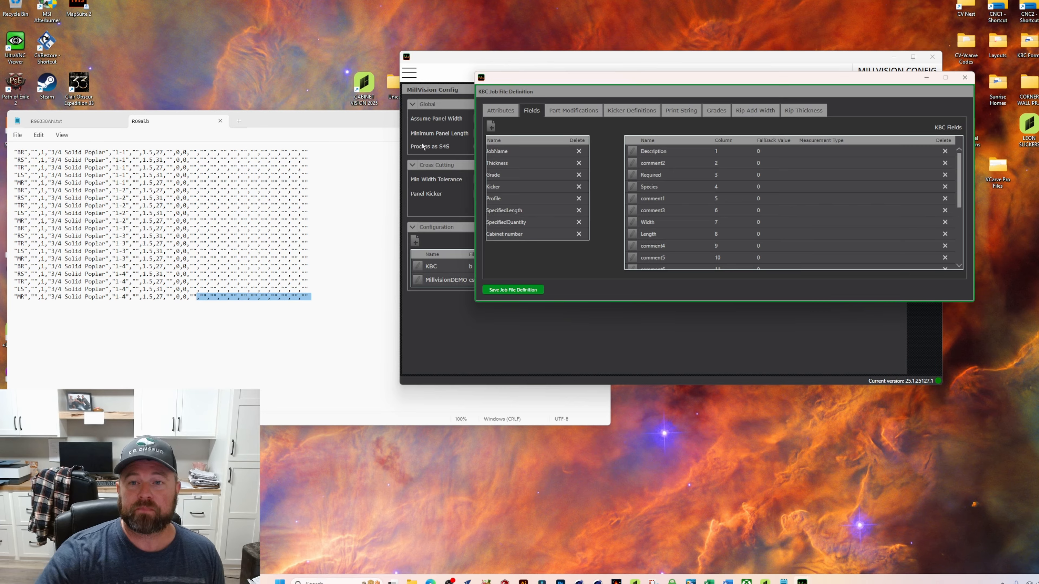
click(648, 166)
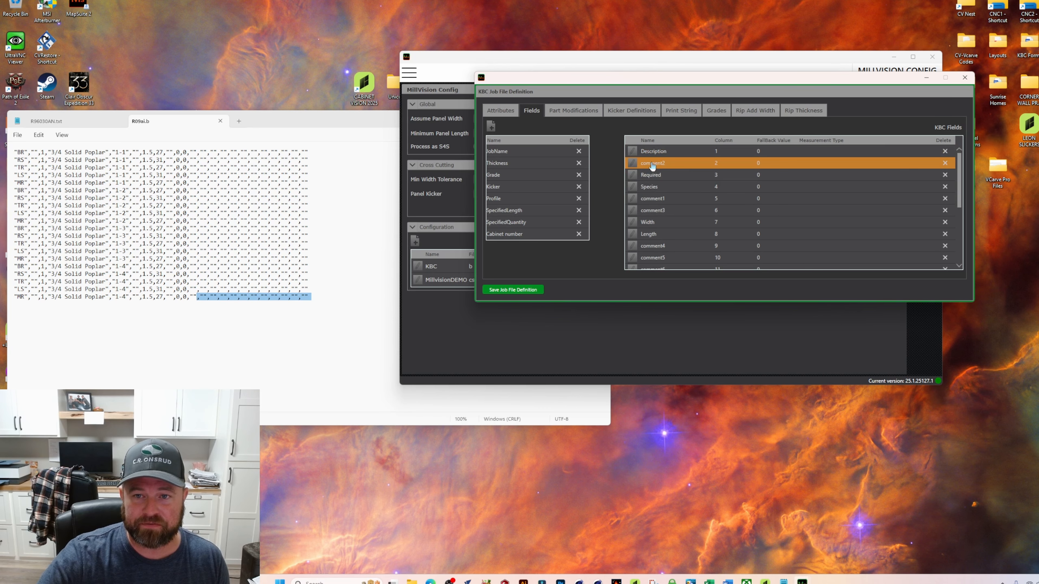
drag(27, 153, 42, 155)
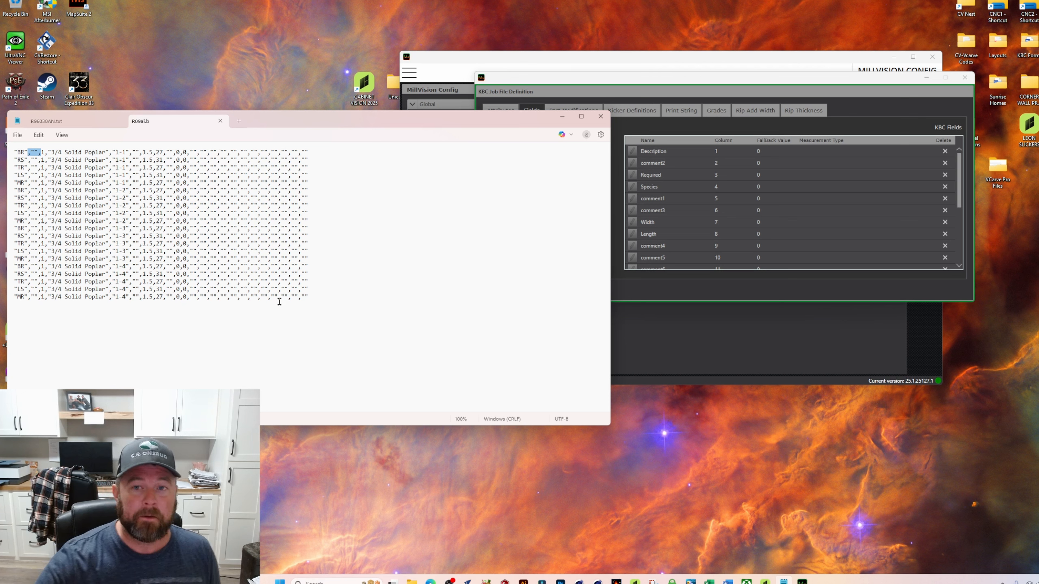
- Match the Required field to the third value in R09ai.b's first row, then view and close its column settings
click(679, 176)
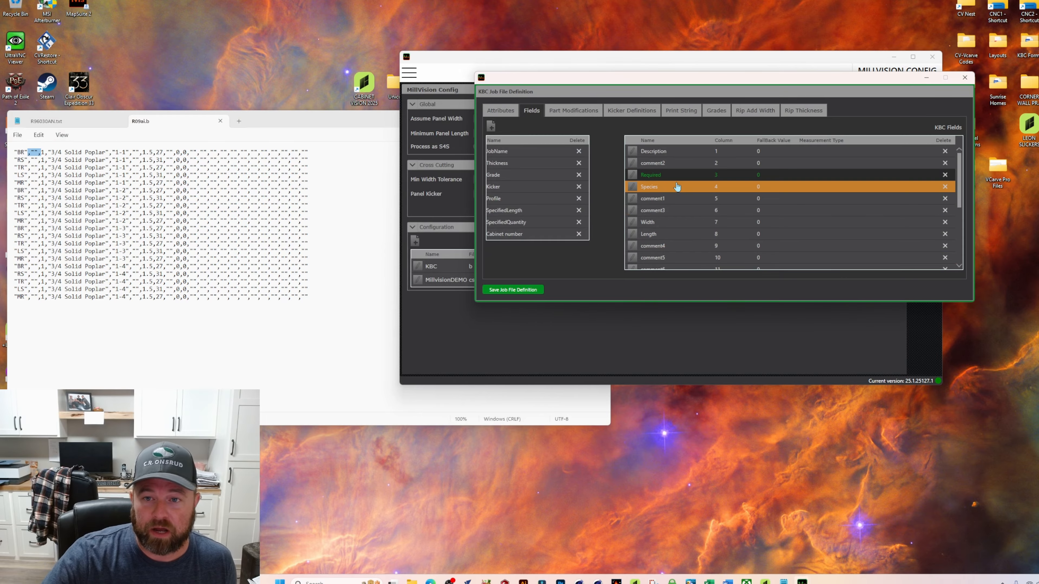
drag(40, 157, 45, 152)
key(ctrl+z)
key(ctrl+z)
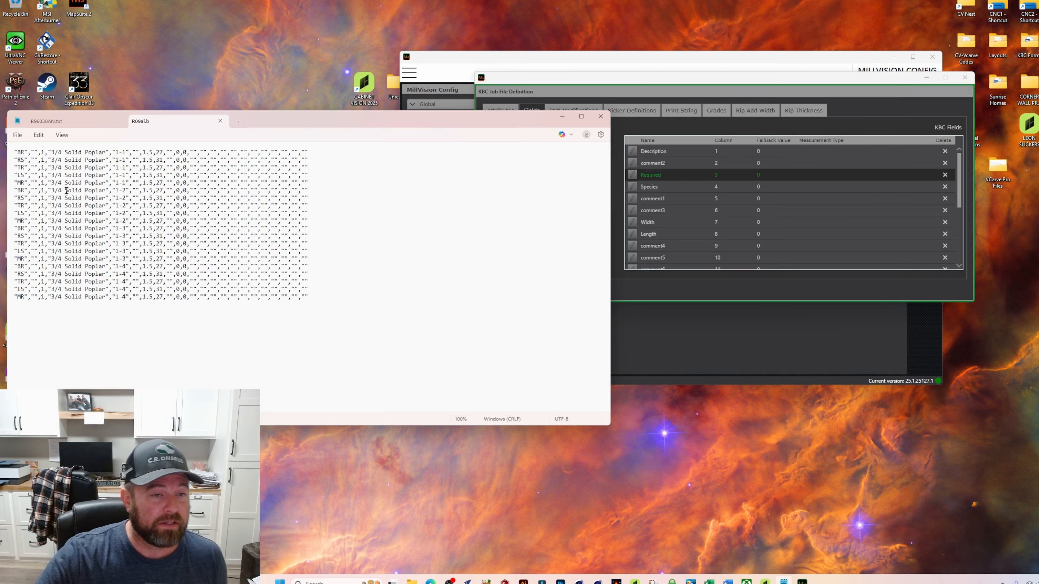
click(663, 76)
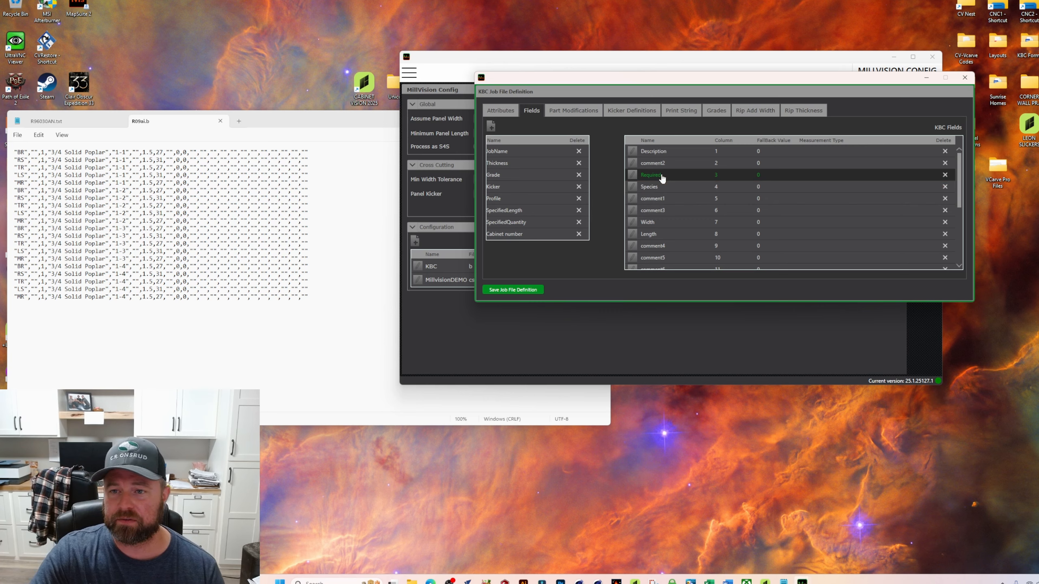
click(634, 176)
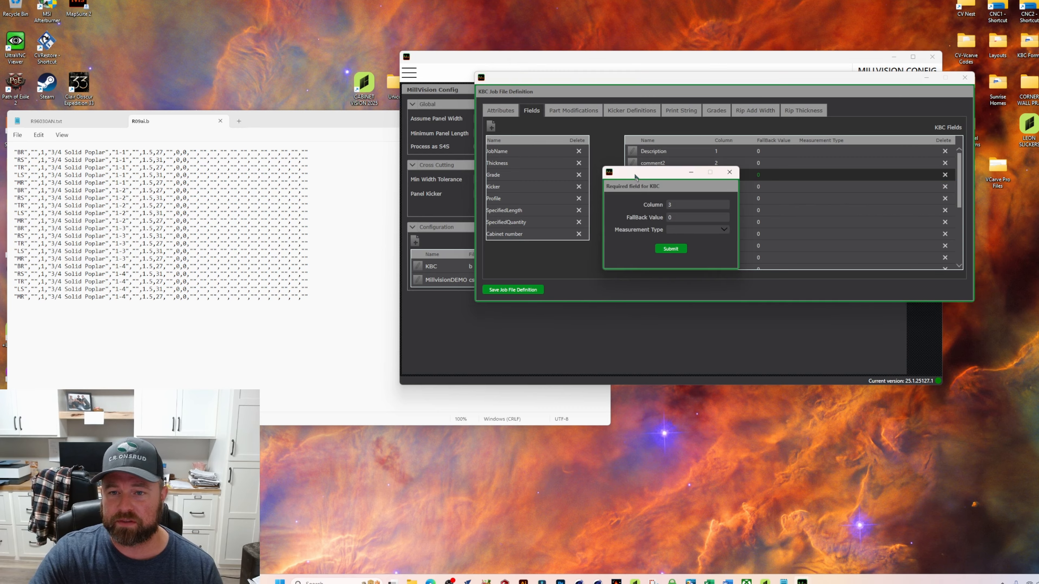
click(729, 172)
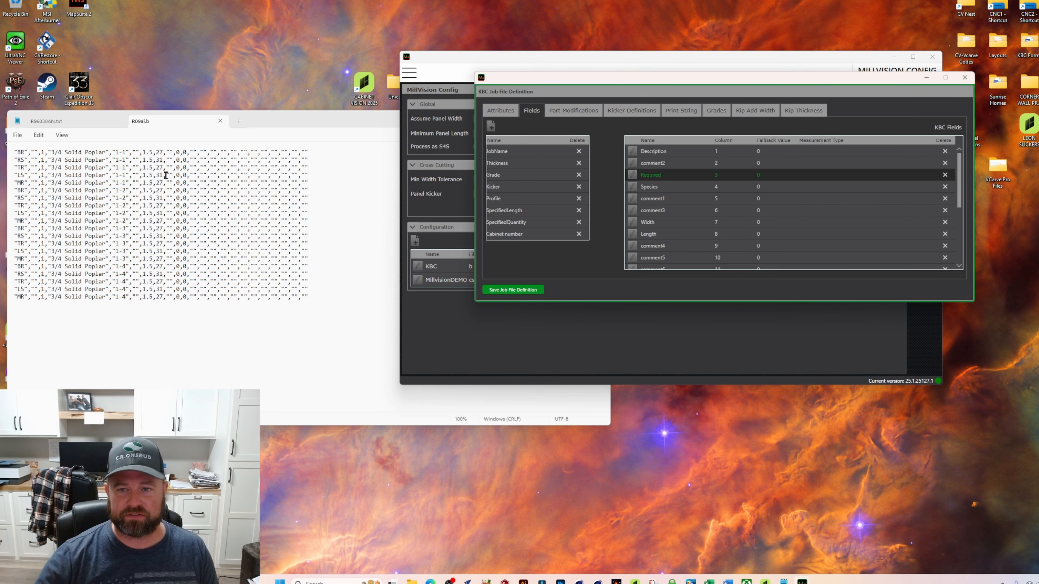
- Match the Species field to the fourth value, "3/4 Solid Poplar", in R09ai.b's first row
click(655, 188)
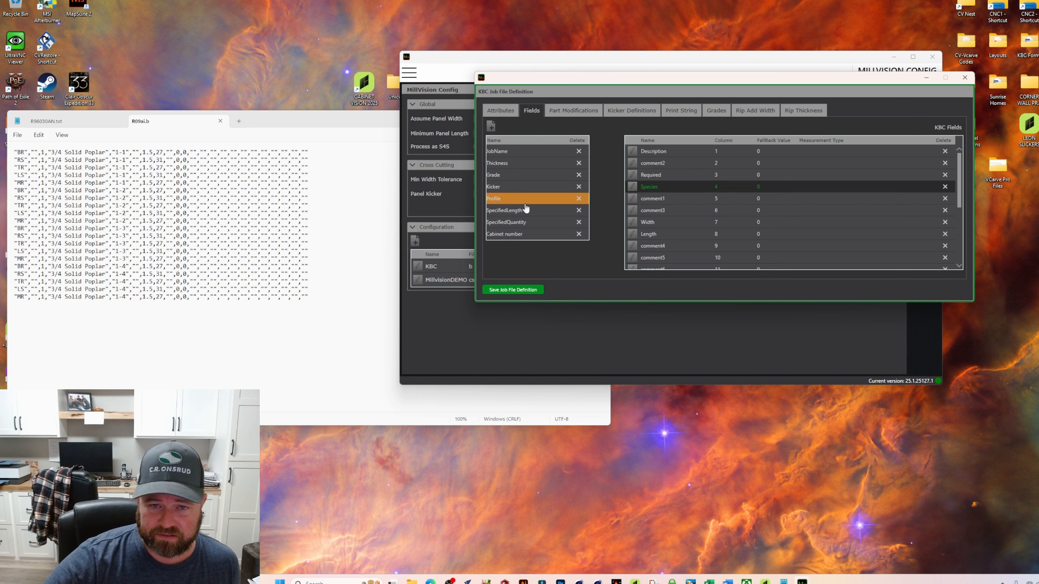
click(66, 151)
drag(65, 151, 105, 152)
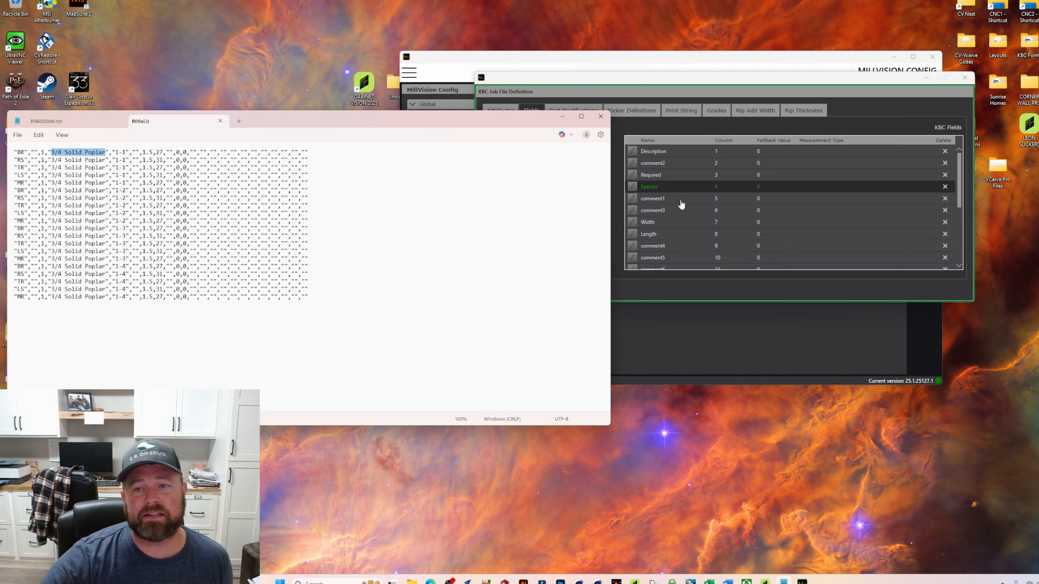
click(874, 90)
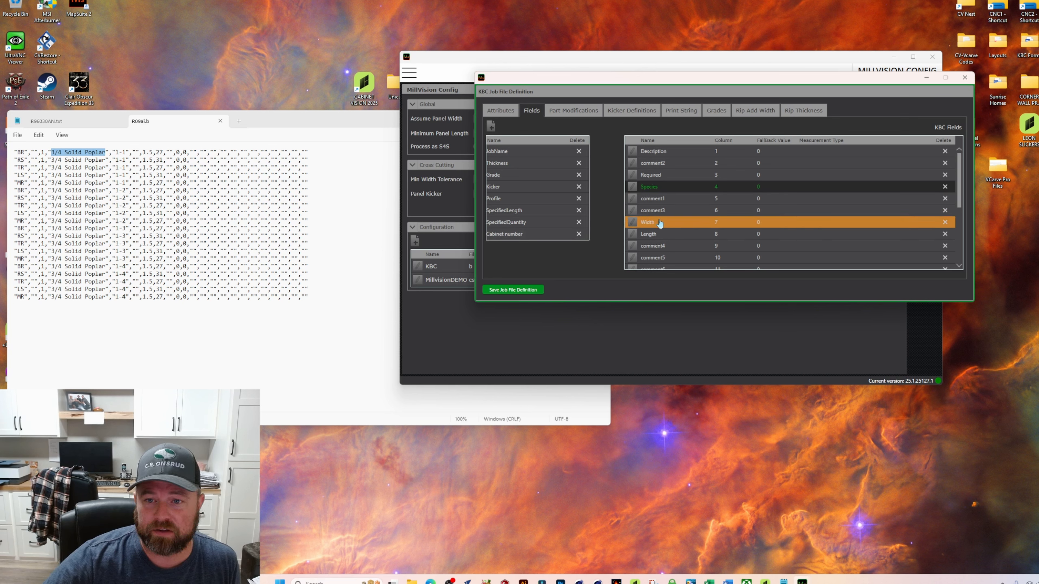
- Match the Width and Length fields to the seventh and eighth values in R09ai.b's first row
click(670, 226)
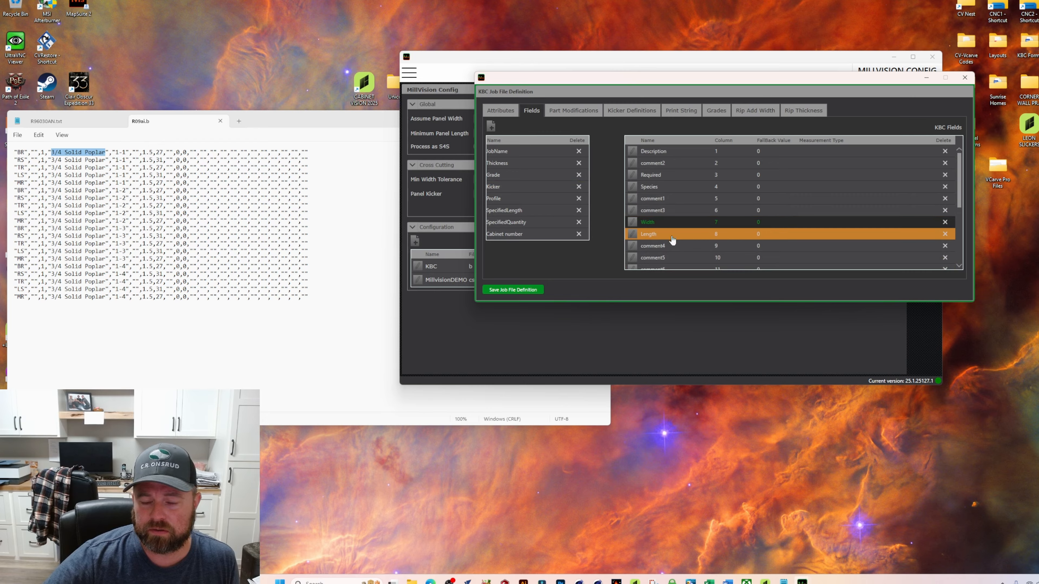
click(662, 200)
click(663, 212)
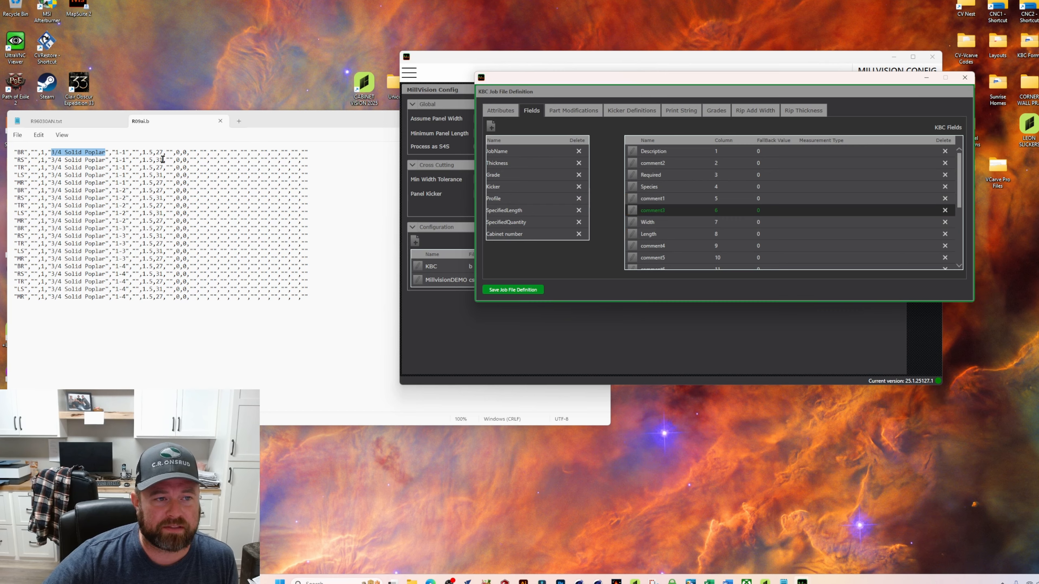
click(671, 234)
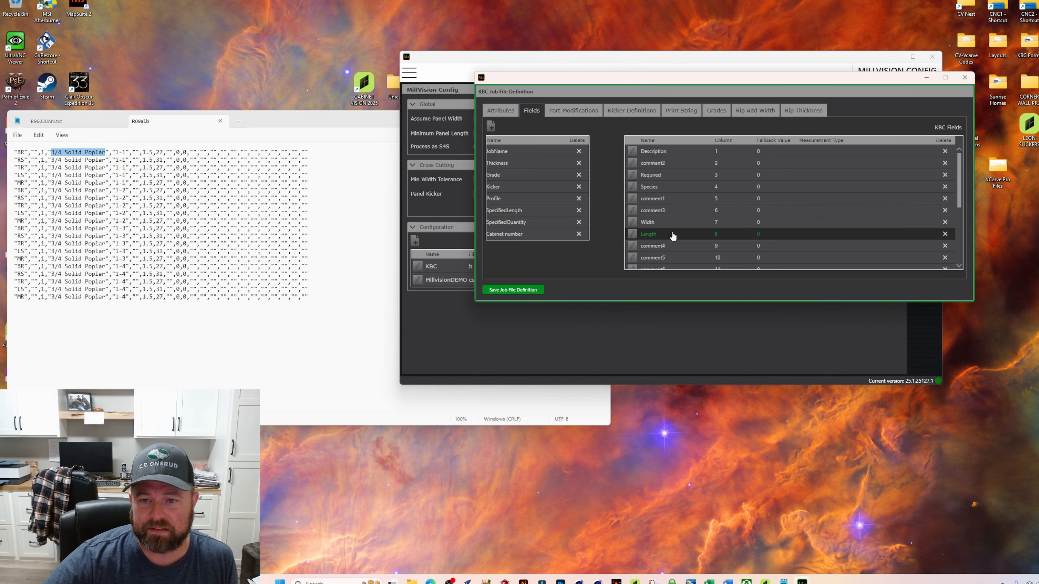
drag(142, 154, 163, 154)
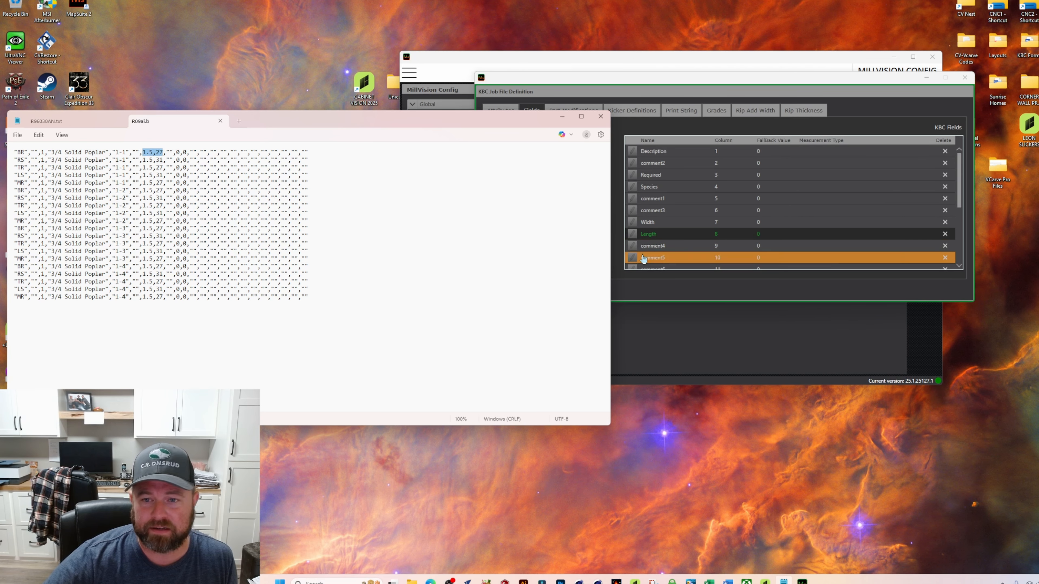
- Look over the comment fields around Width and Length and locate the "1-1" value in R09ai.b's first row
scroll(687, 256, down, 3)
scroll(689, 248, down, 1)
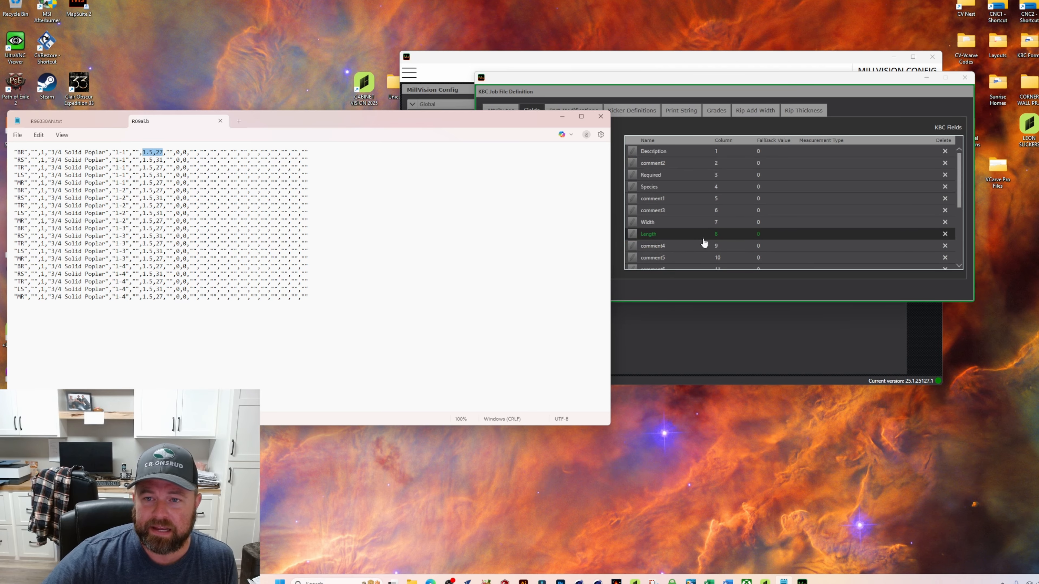
scroll(691, 247, up, 4)
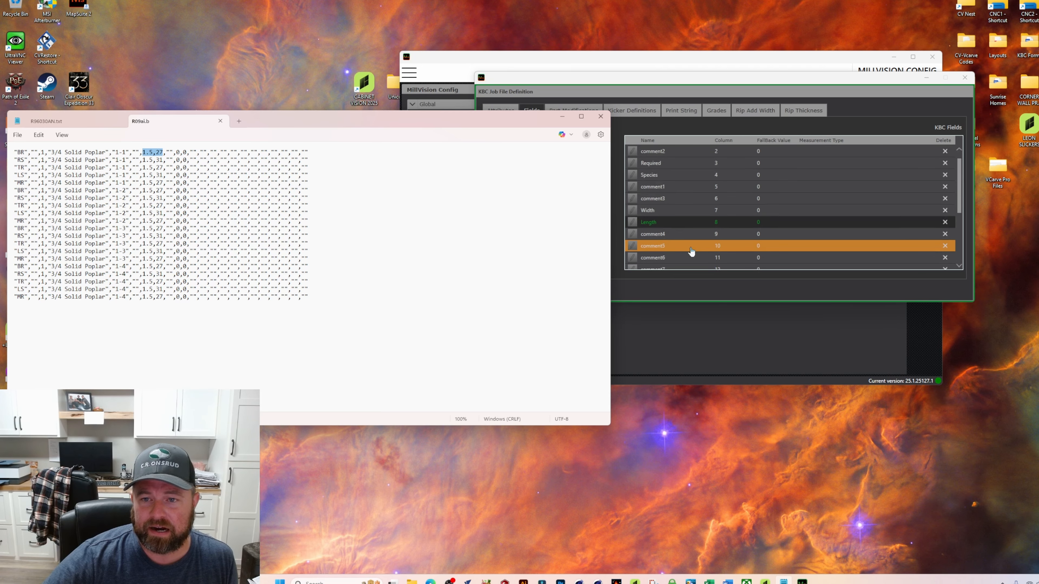
click(116, 153)
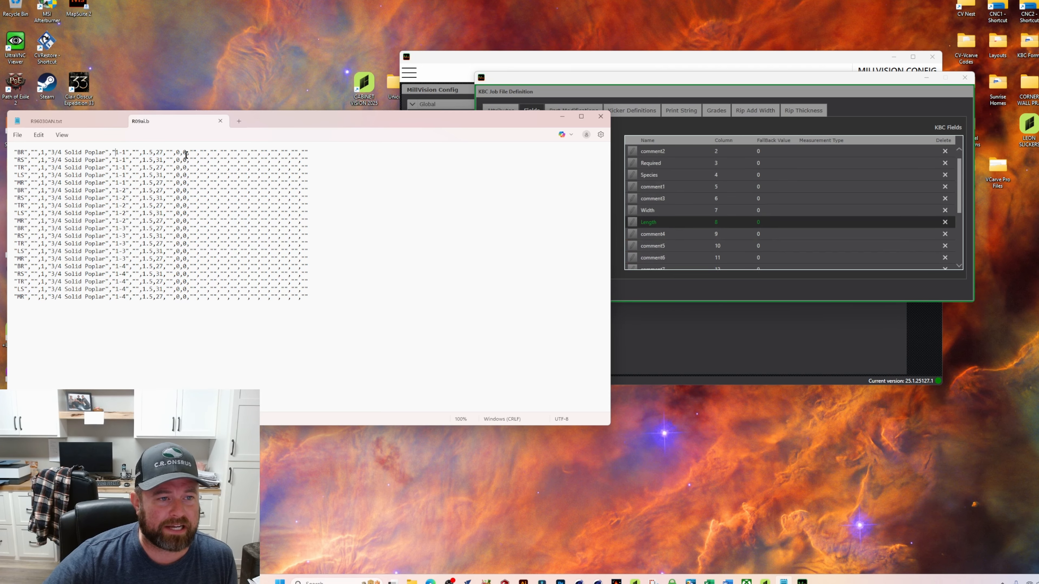
click(441, 250)
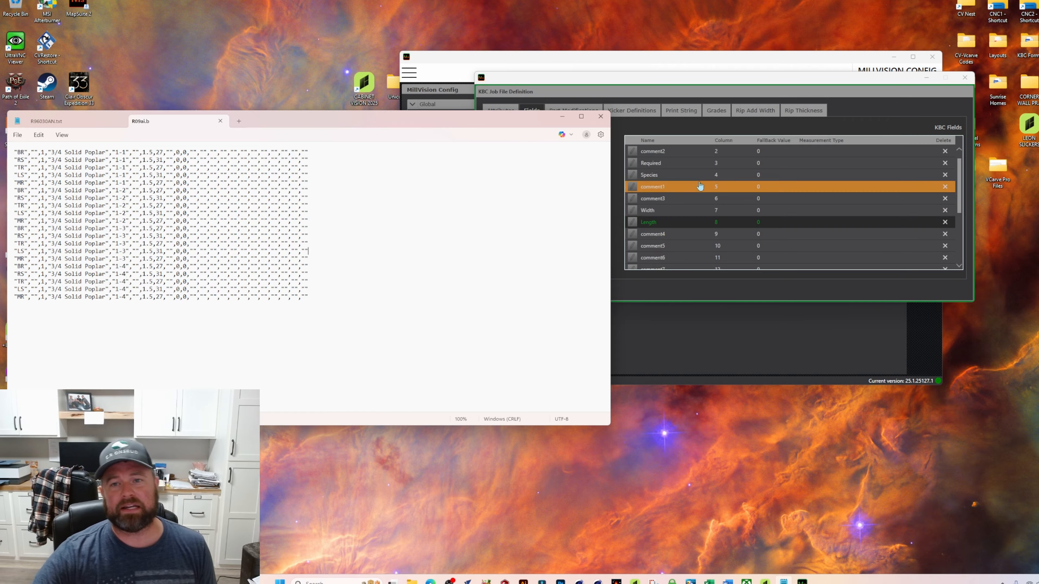
- Switch to the Cabinet Vision plan and bring the KBC definition and R09ai.b back side by side over it
drag(410, 127, 387, 131)
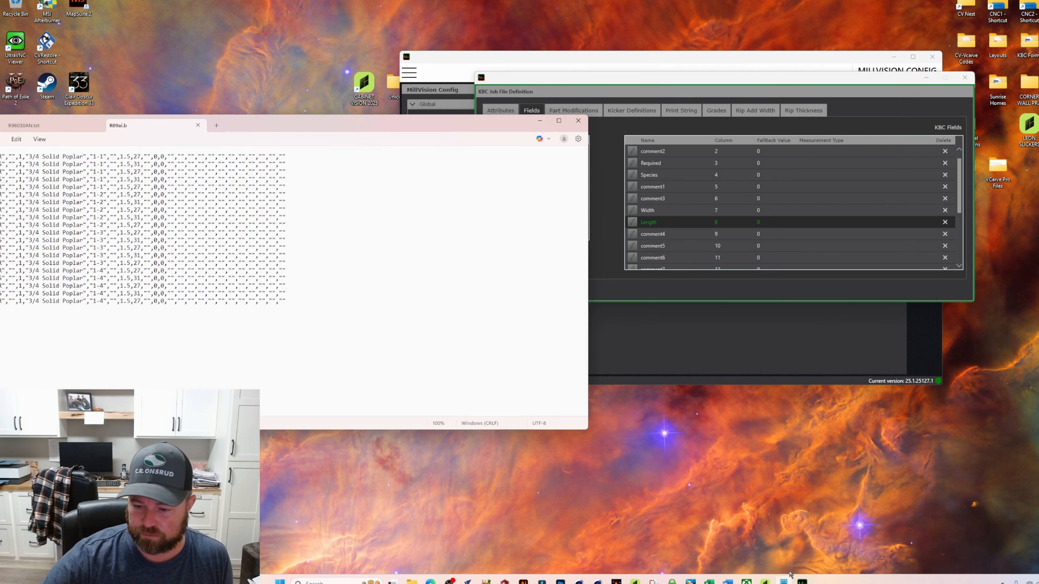
click(766, 581)
click(695, 340)
mouse_move(802, 581)
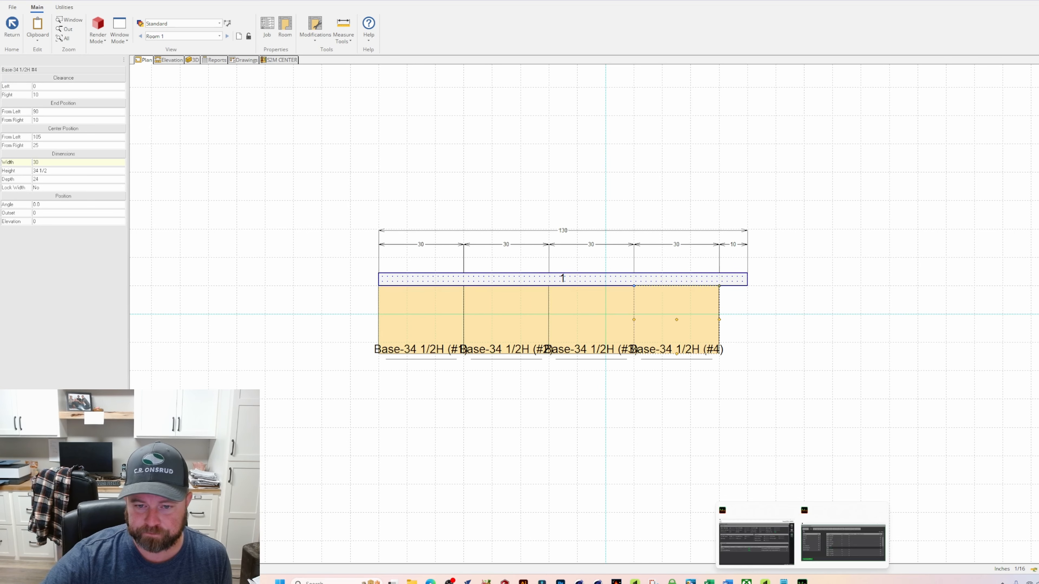
click(833, 567)
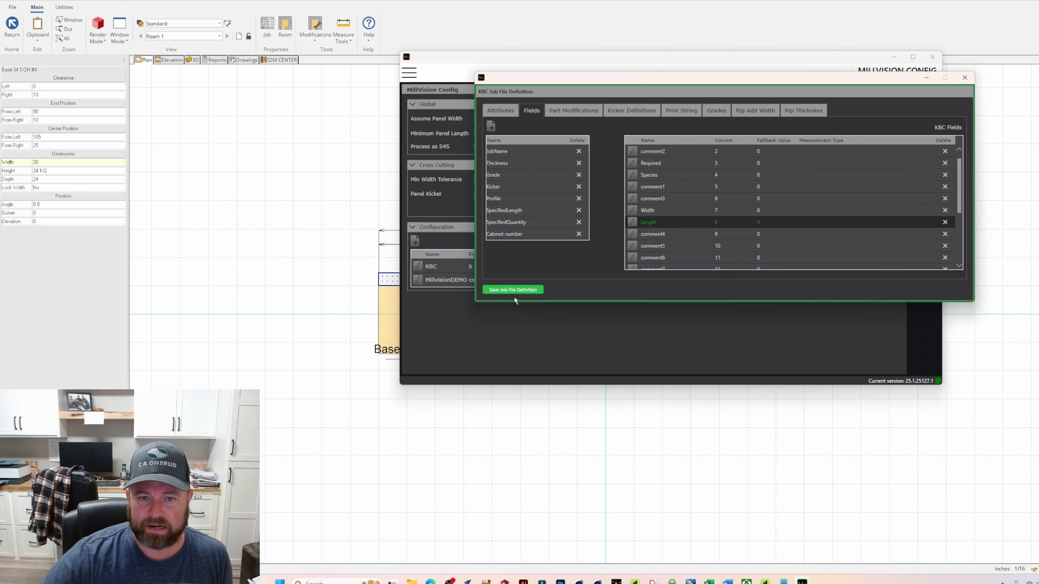
click(784, 581)
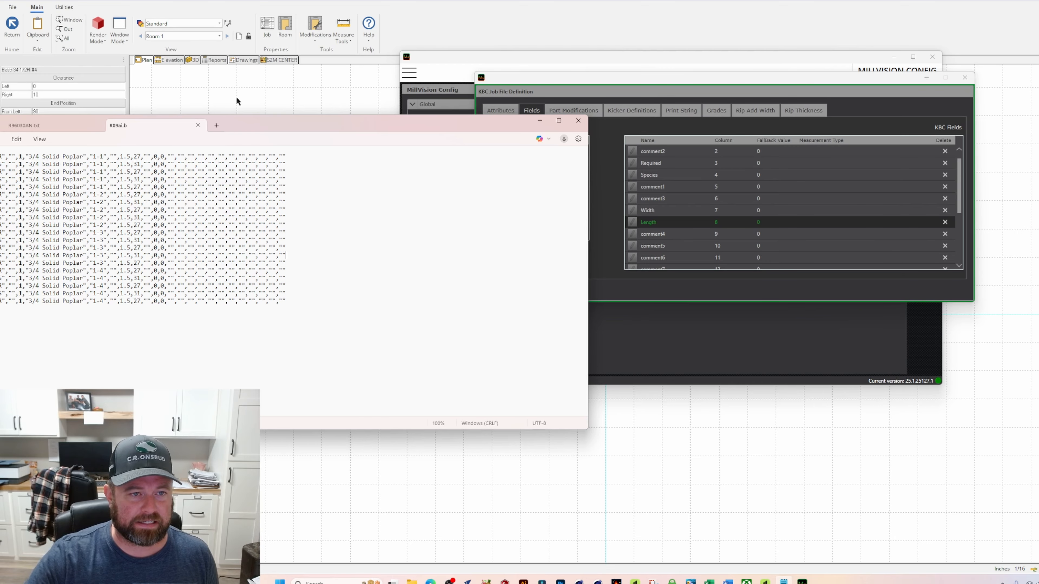
drag(251, 125, 279, 120)
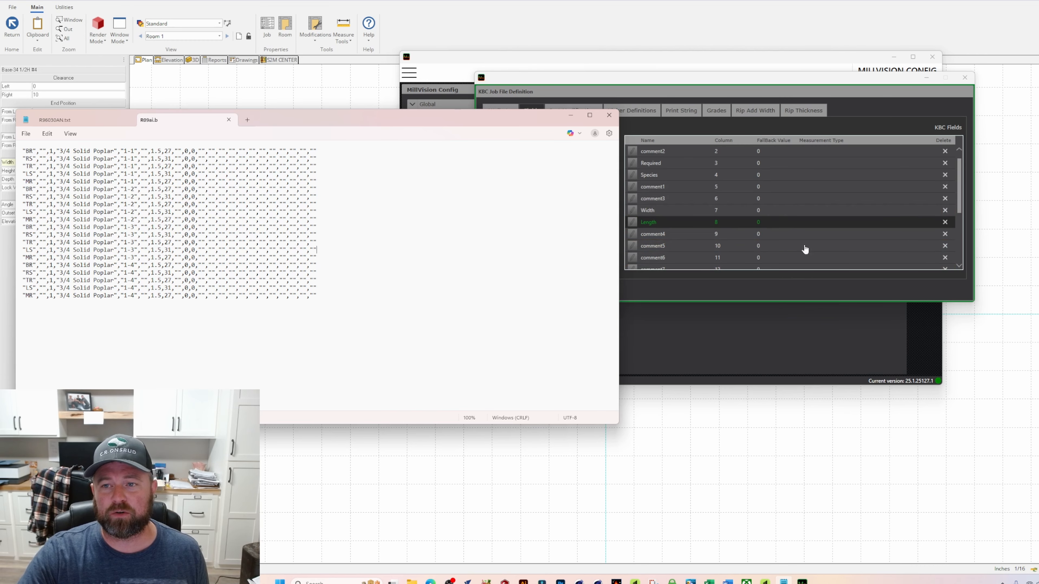
- Compare the comment fields through comment15 with the trailing empty values in R09ai.b's first row
click(810, 351)
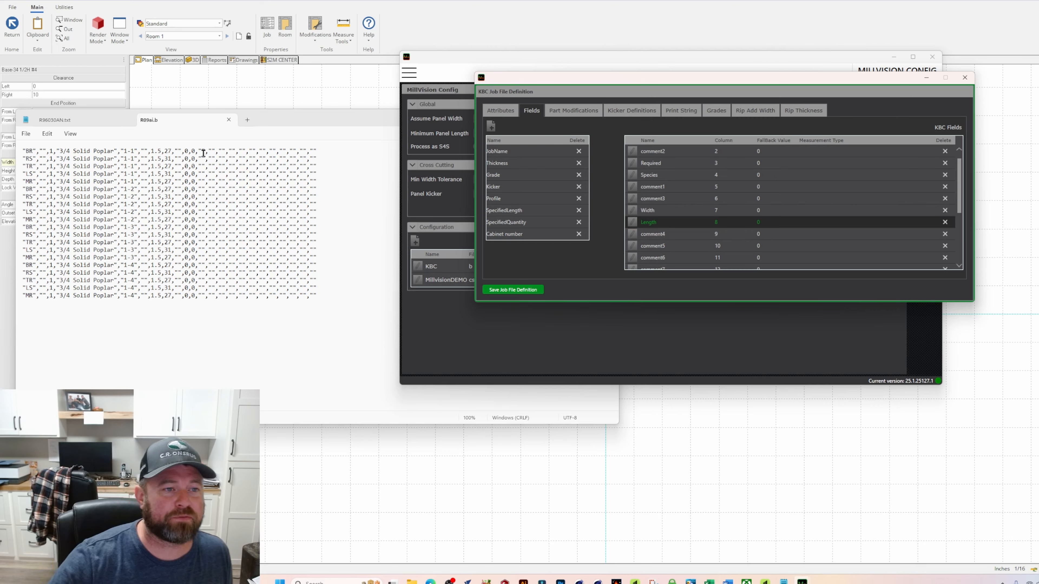
scroll(678, 196, down, 3)
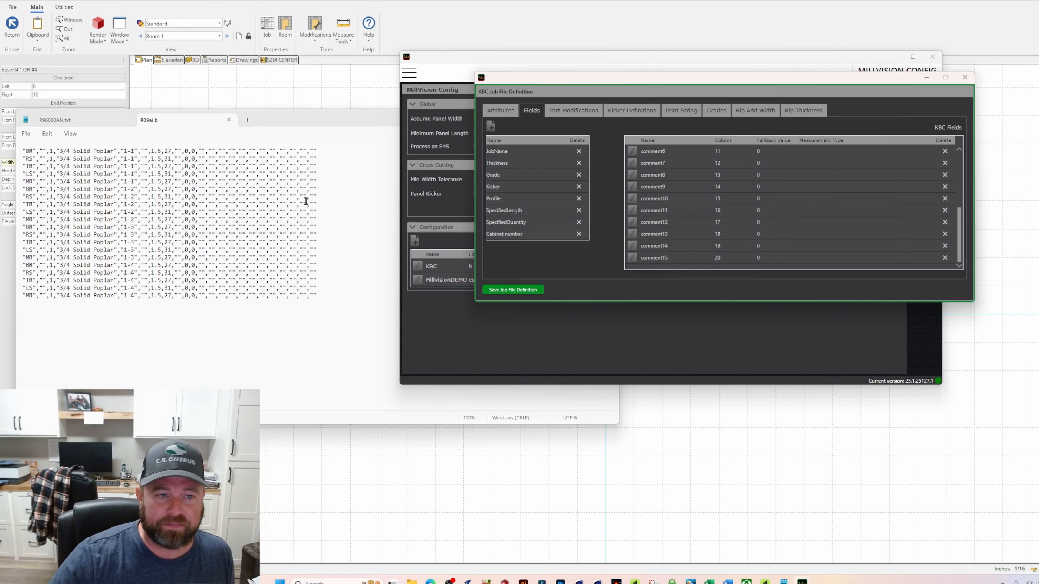
click(200, 149)
drag(200, 149, 327, 151)
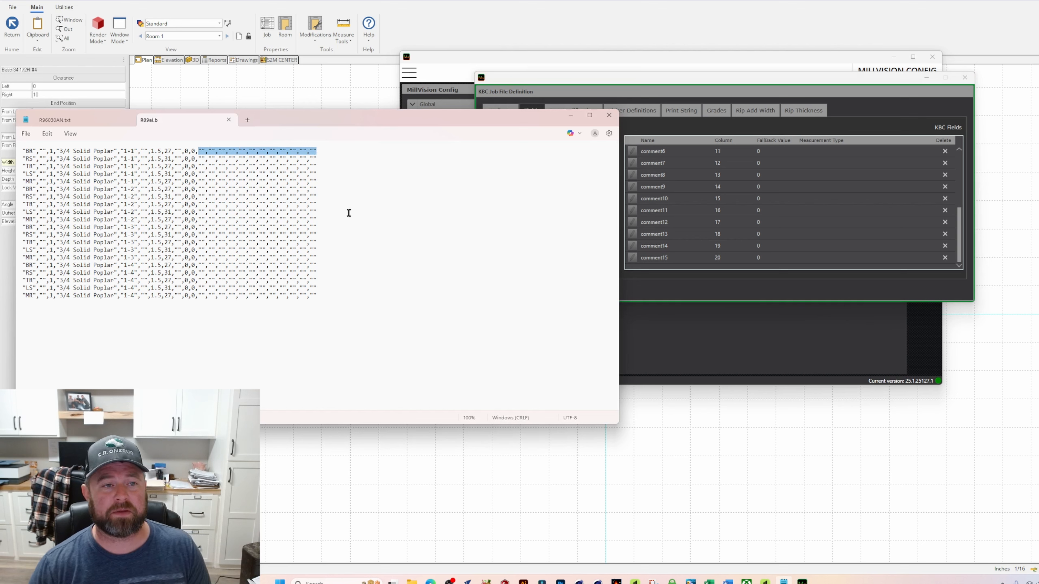
- Review the KBC comment fields from comment4 through comment15 against their column numbers
click(744, 374)
scroll(654, 188, up, 3)
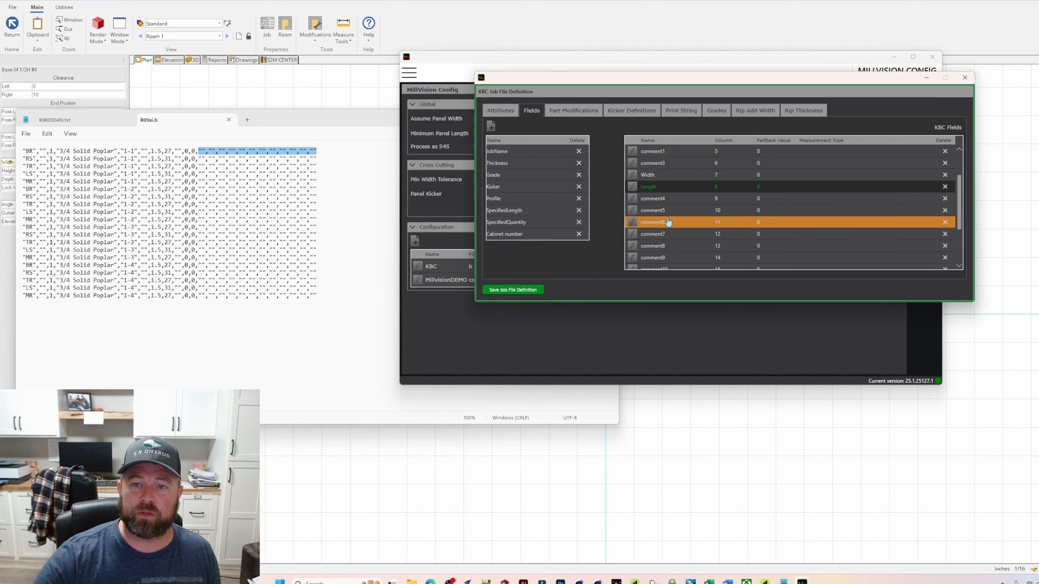
click(658, 197)
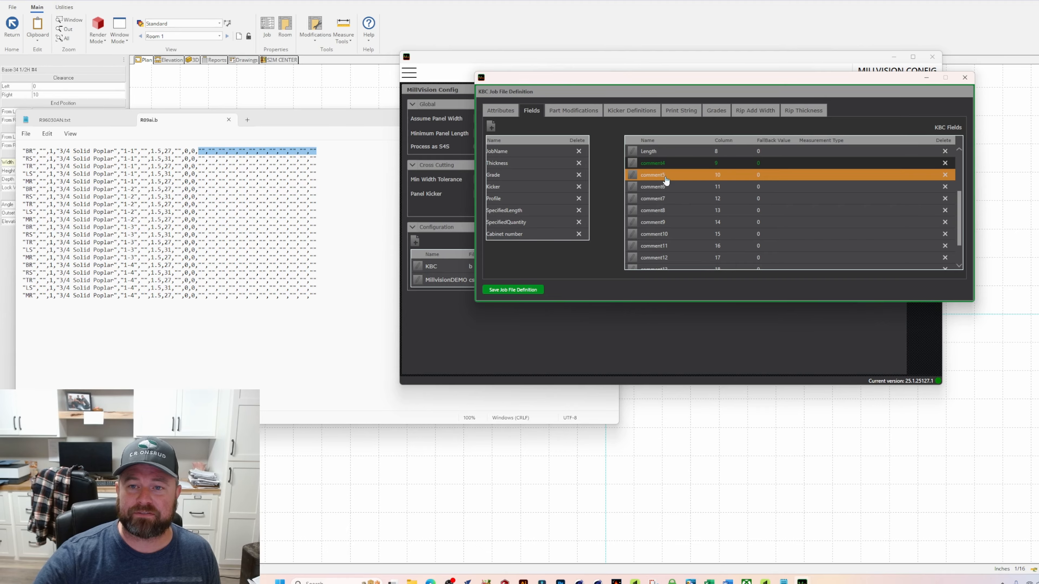
click(679, 234)
scroll(678, 261, down, 3)
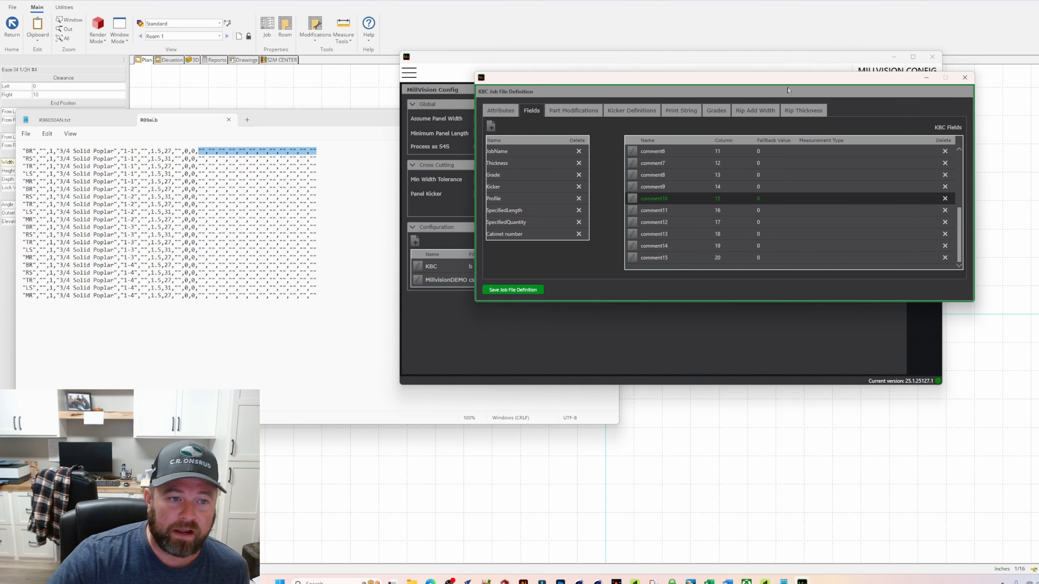
- Close the KBC job file definition and open MillVision's production job staging from the home page
click(965, 77)
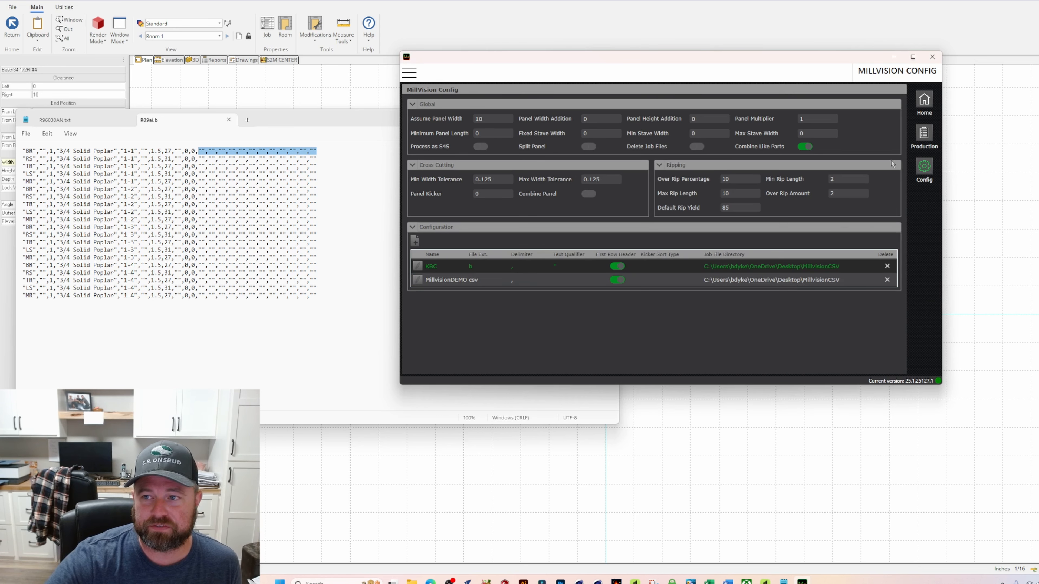
click(924, 101)
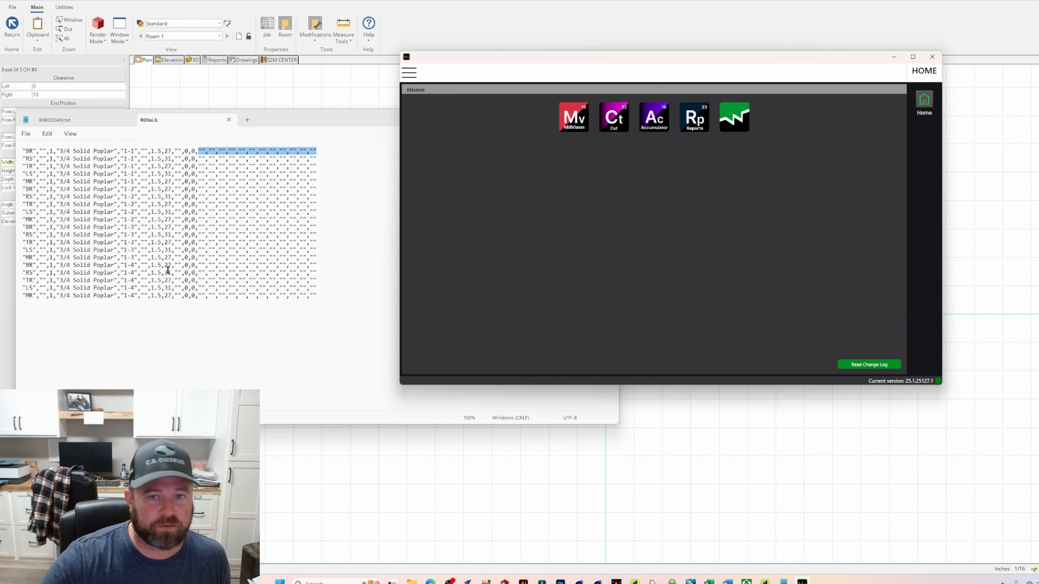
drag(580, 61, 444, 50)
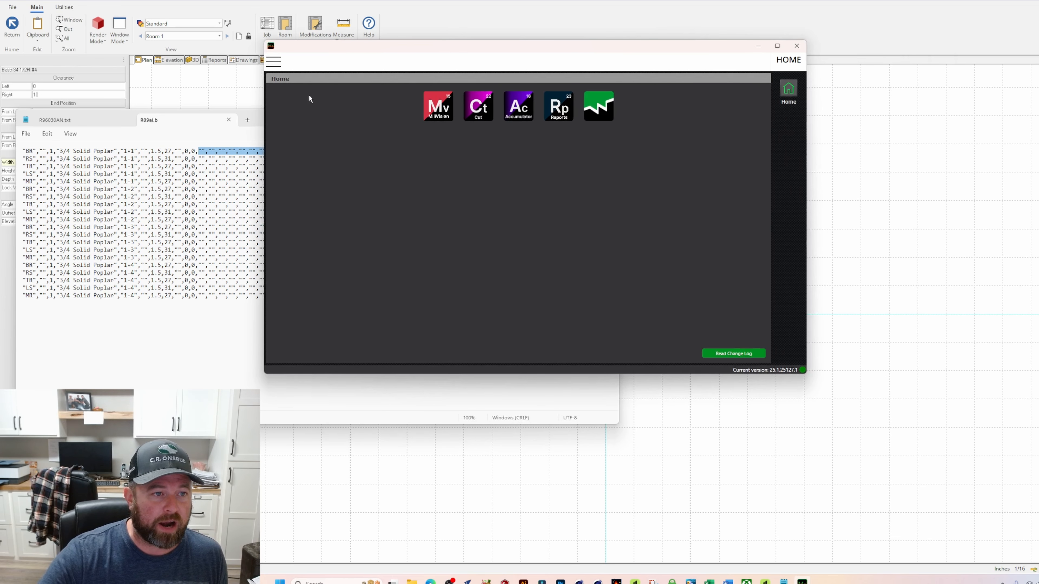
click(438, 107)
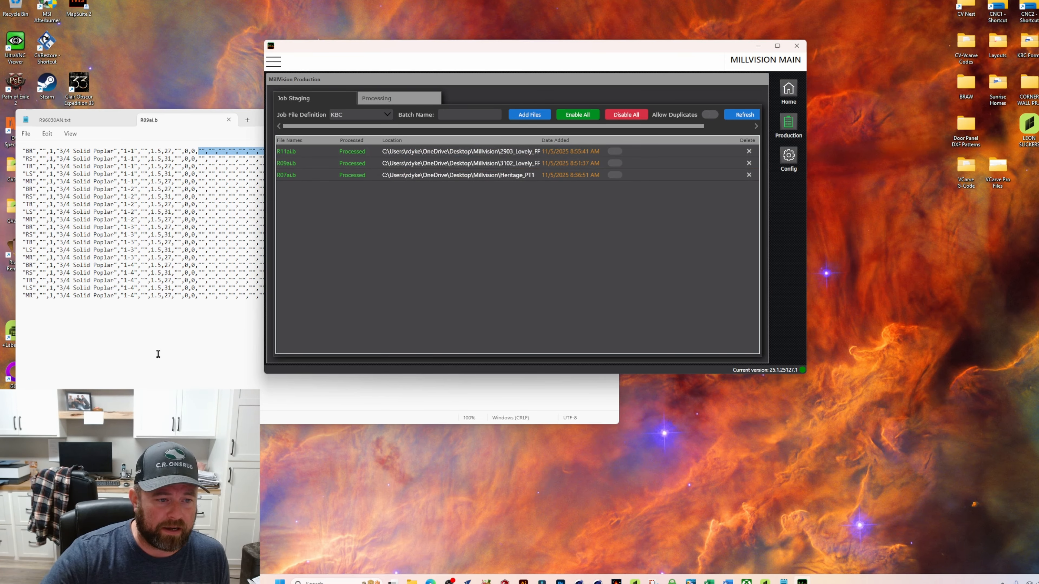
- Minimize the R09ai.b text window and move the MillVision window clear of the desktop shortcuts
click(158, 354)
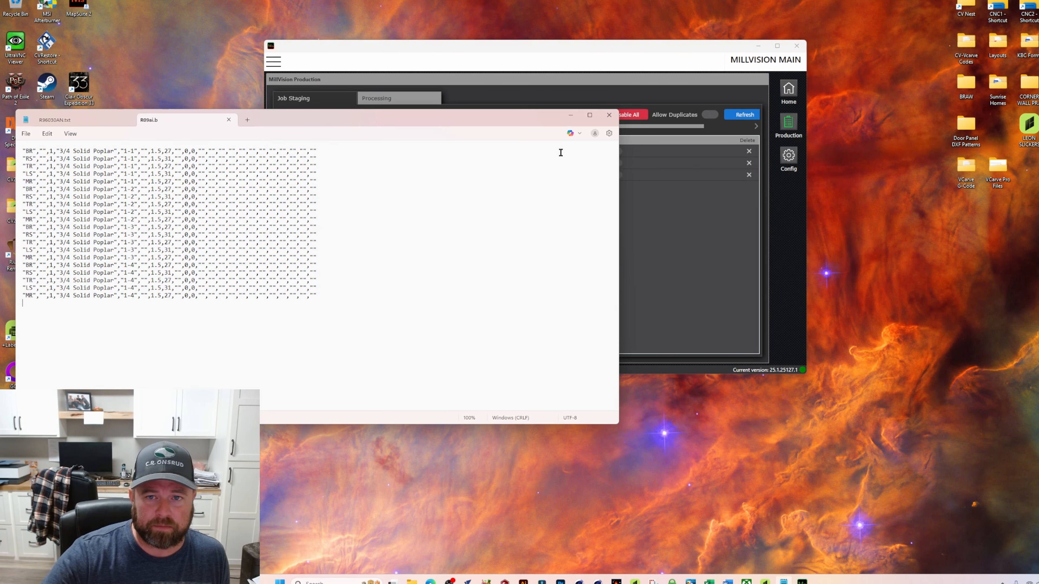
click(575, 120)
drag(397, 51, 529, 93)
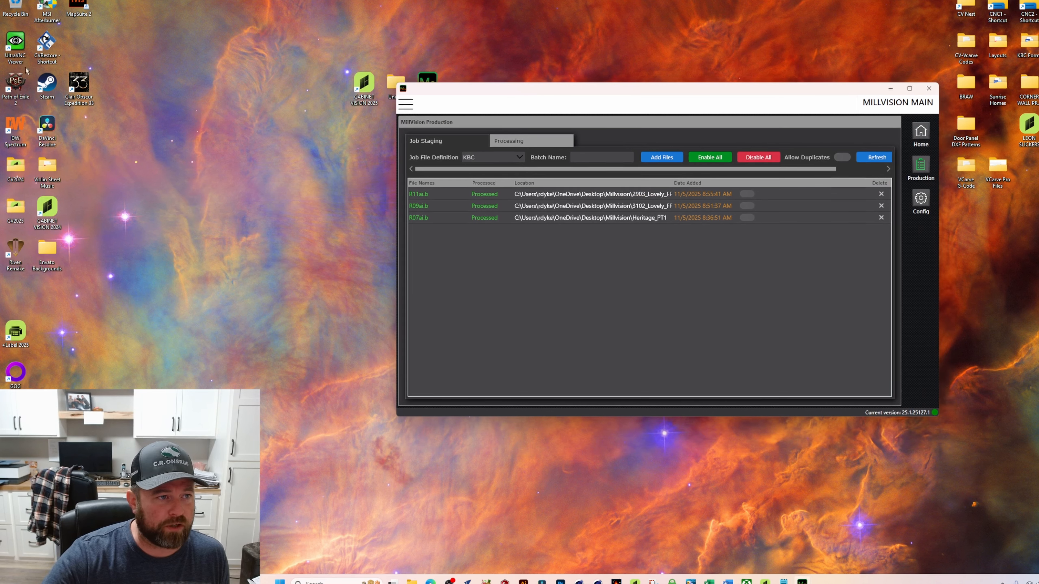
- Try to connect to the remote server 192.168.1.20 directly with UltraVNC Viewer, and dismiss its message
double_click(15, 41)
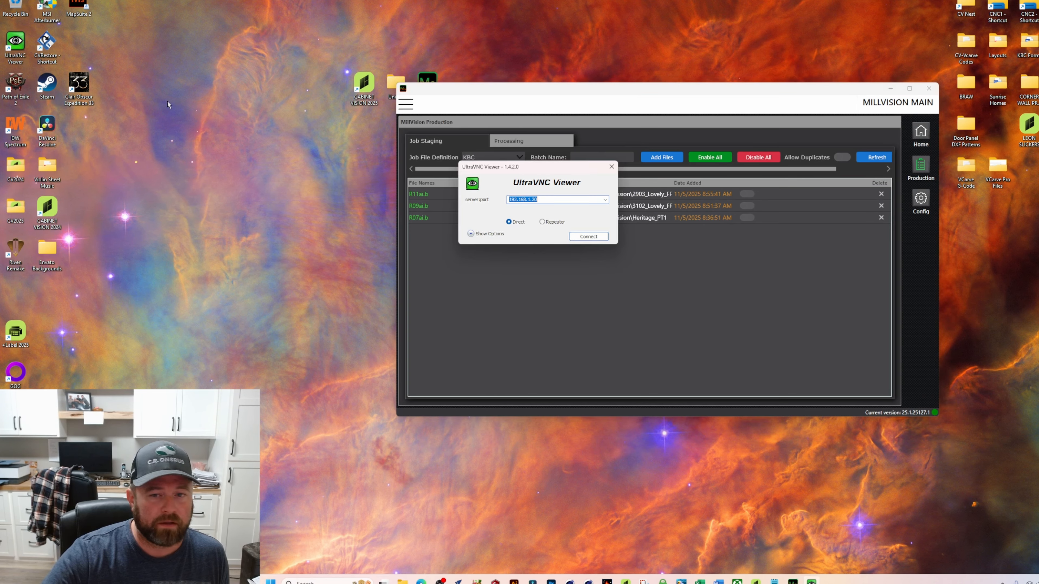
click(581, 237)
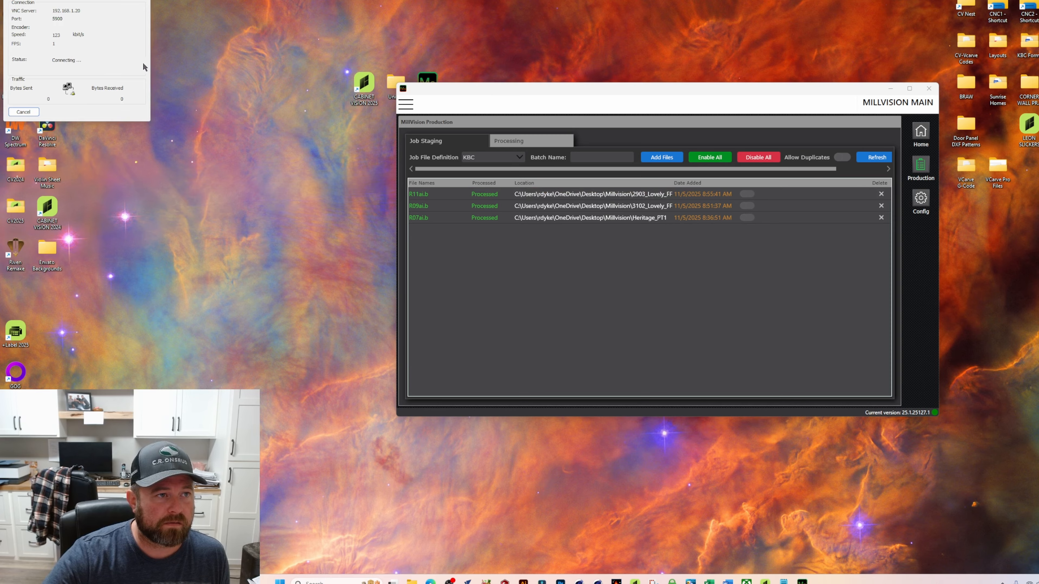
drag(63, 0, 131, 143)
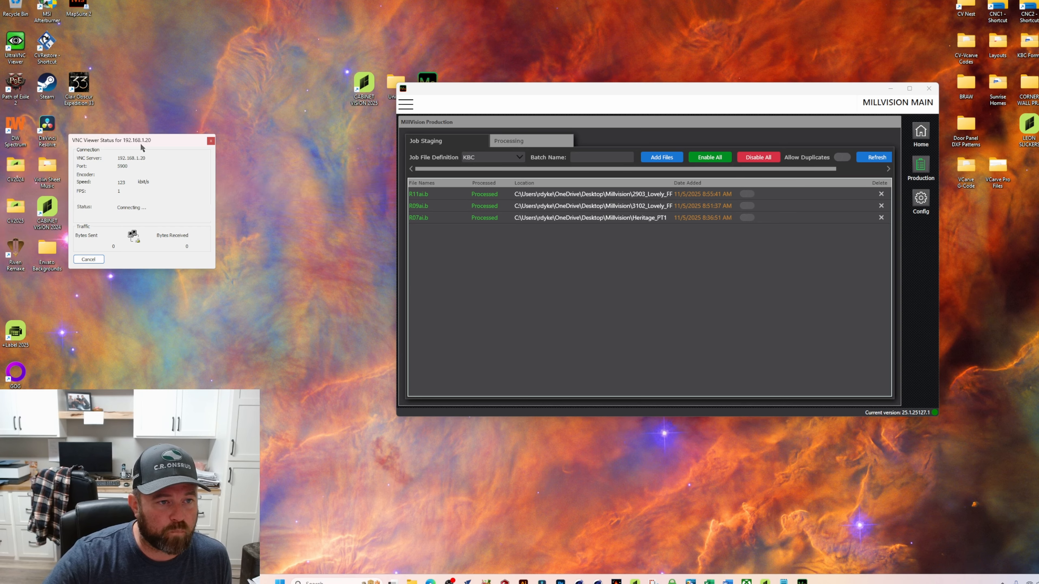
drag(150, 142, 121, 126)
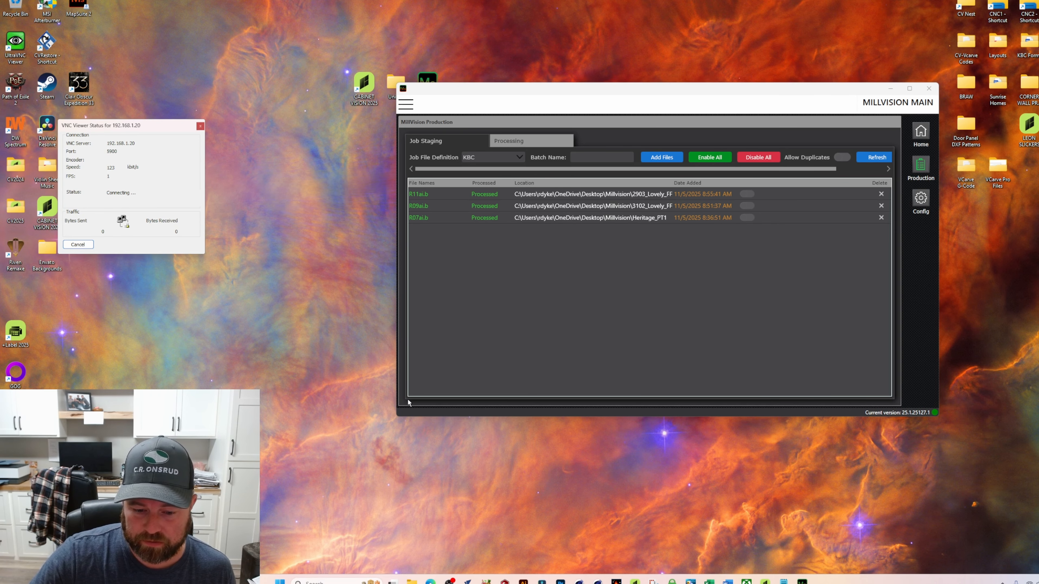
drag(134, 131, 145, 144)
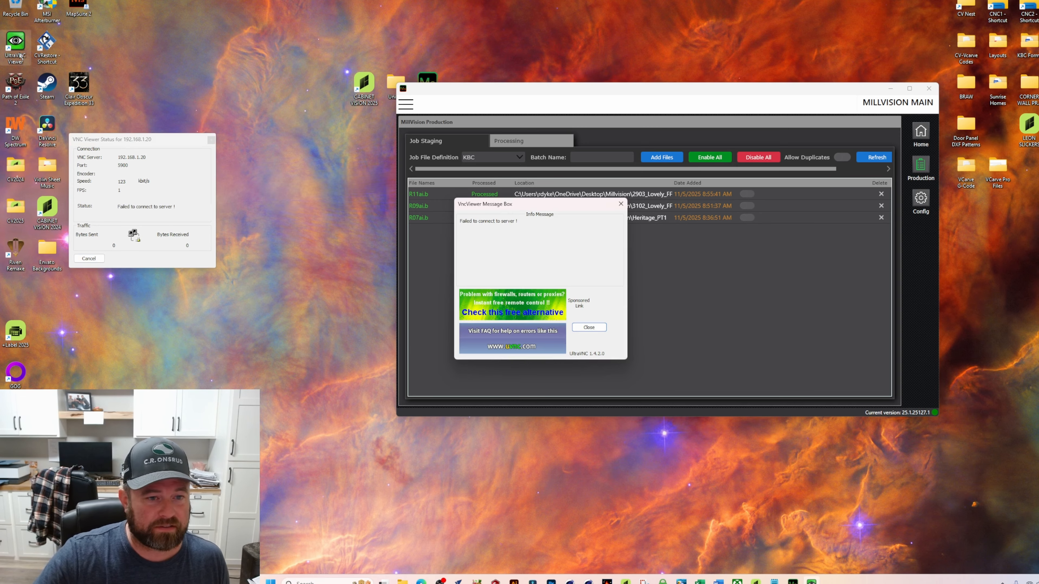
click(588, 327)
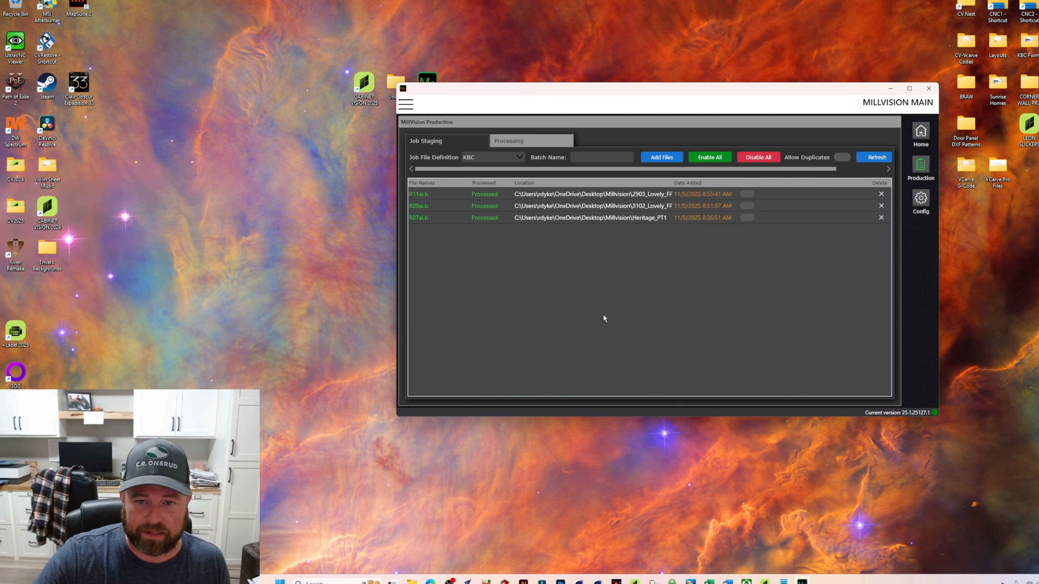
double_click(15, 42)
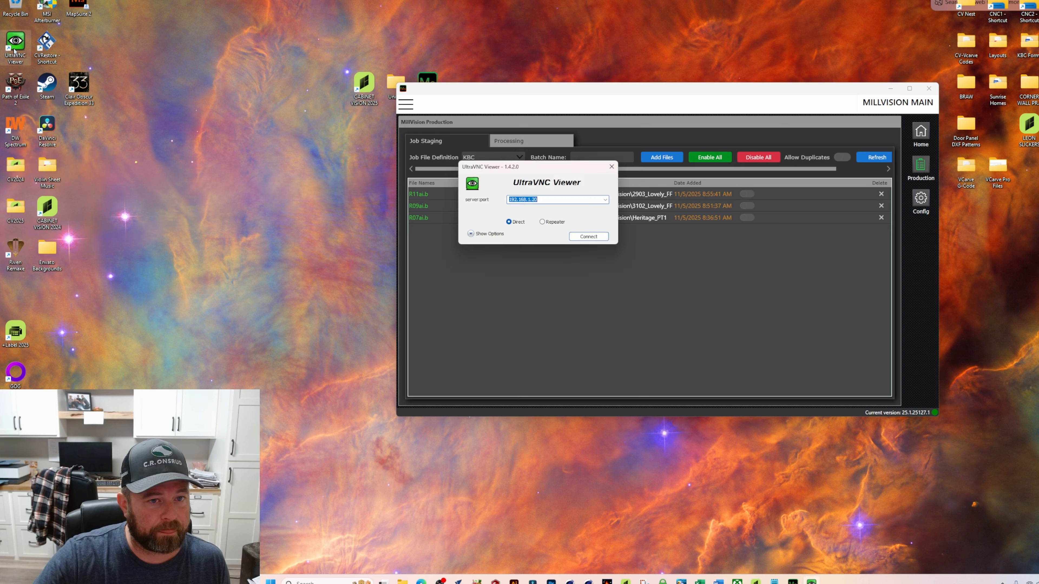
drag(538, 170, 270, 200)
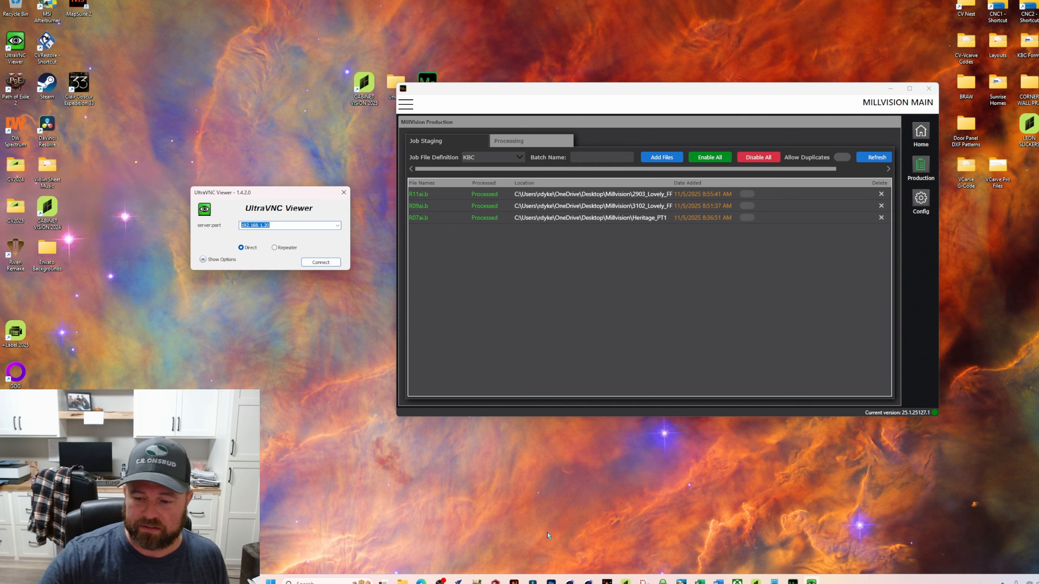
mouse_move(440, 581)
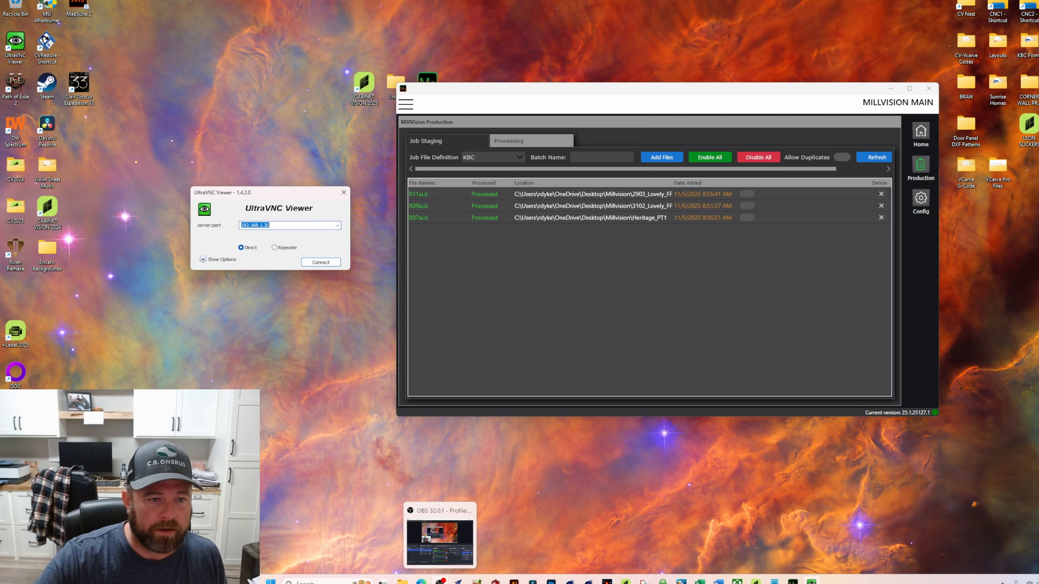
click(439, 581)
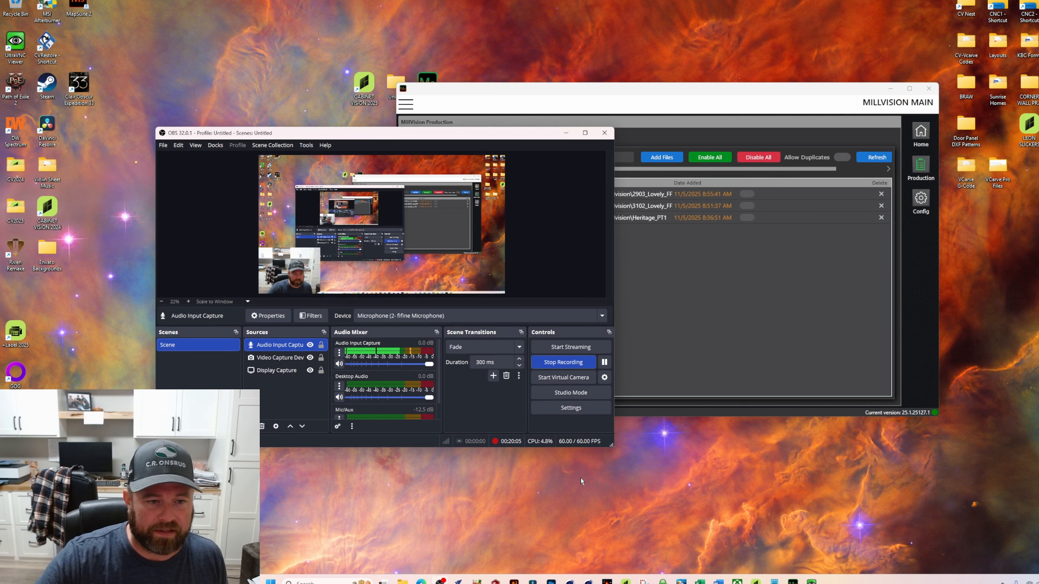
click(566, 133)
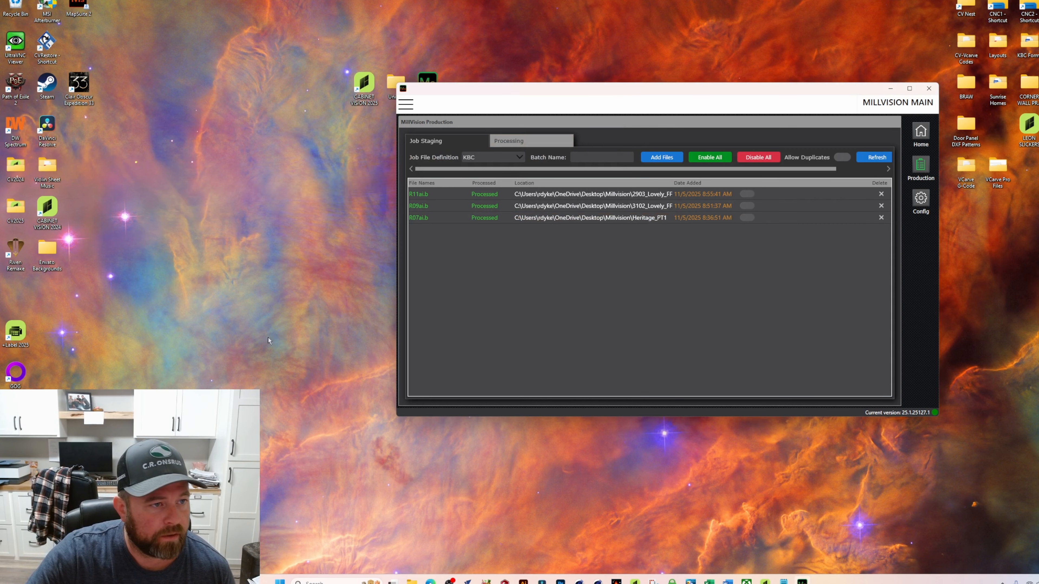
- Connect UltraVNC Viewer to the server 192.168.1.19 and trust it without authentication
double_click(15, 41)
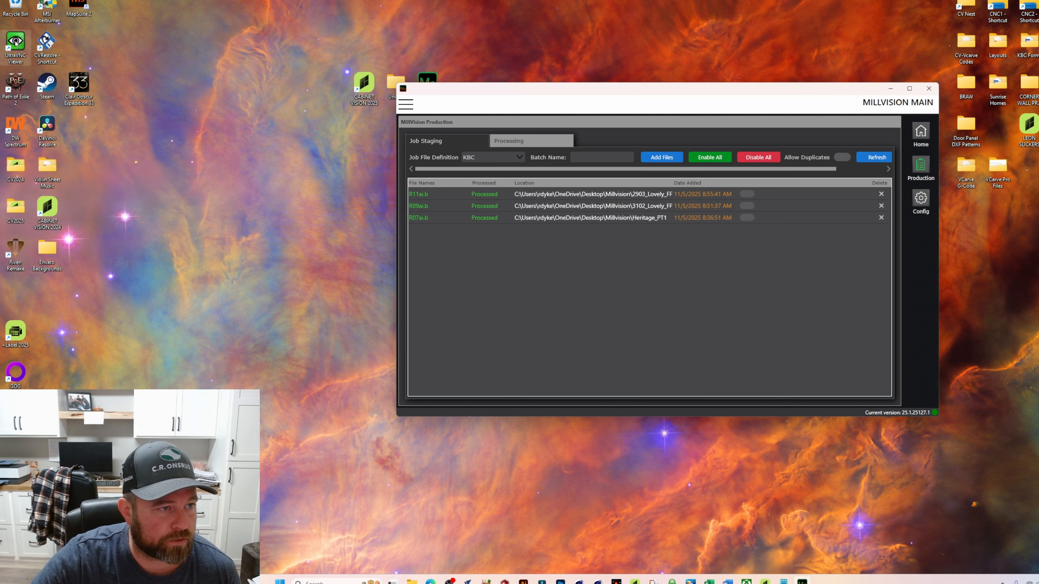
click(544, 197)
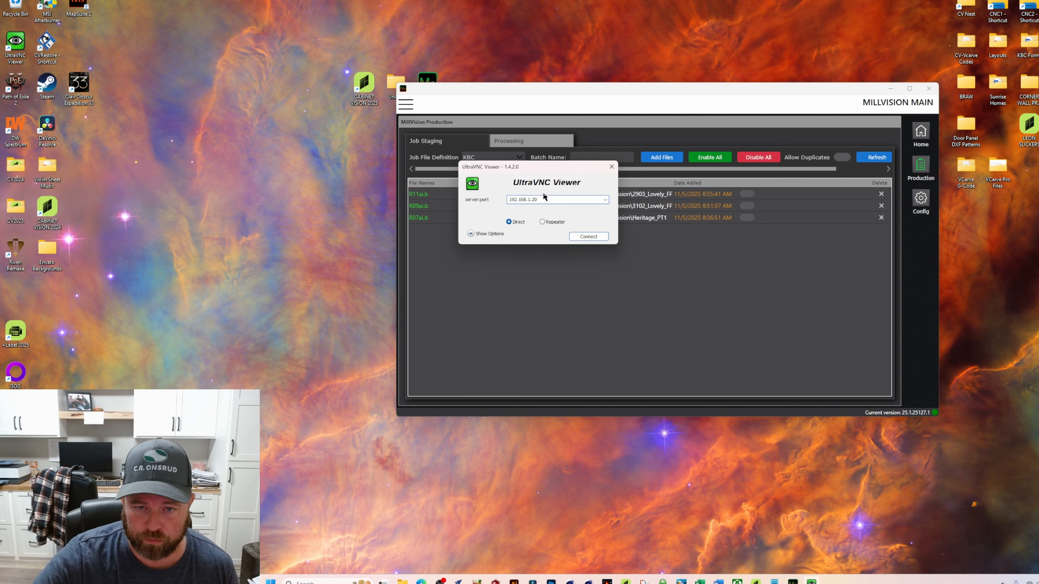
text(9)
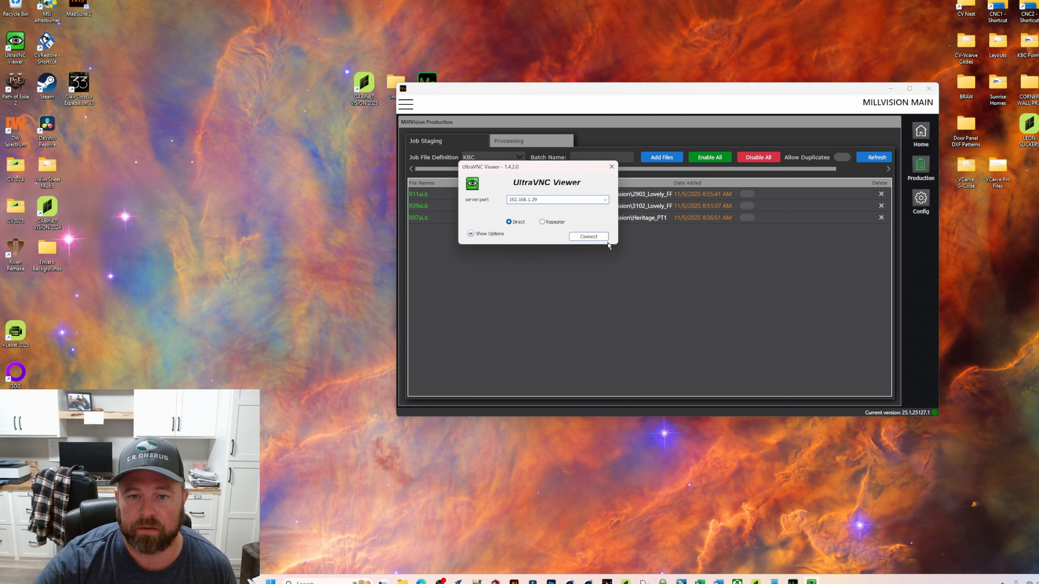
text(19)
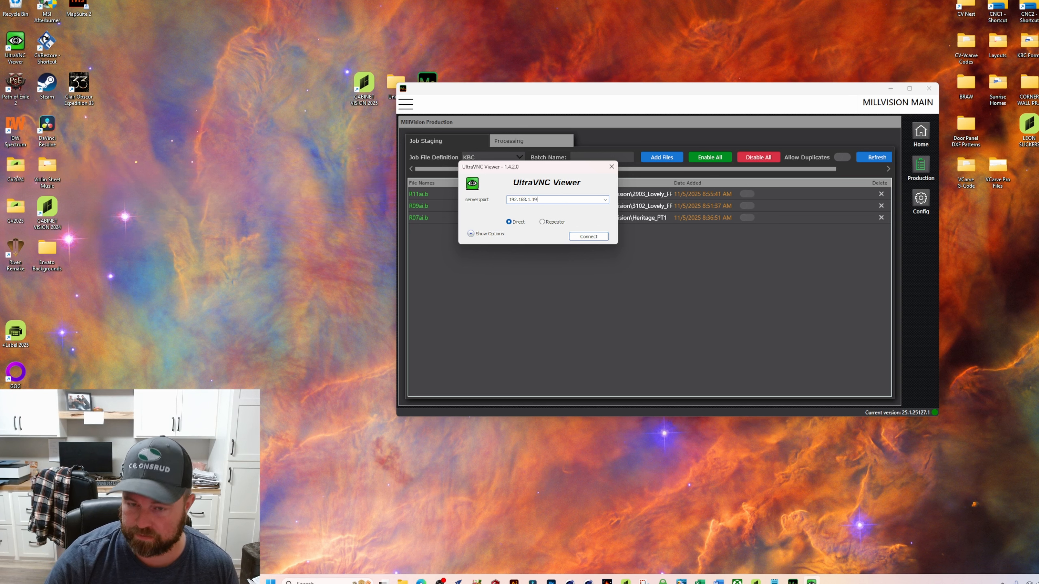
click(596, 239)
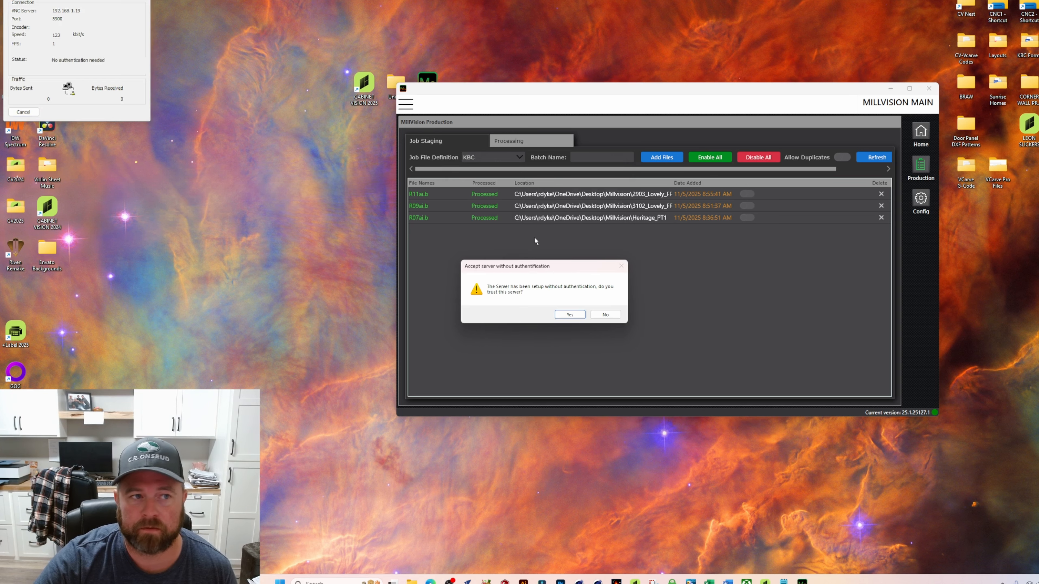
click(576, 318)
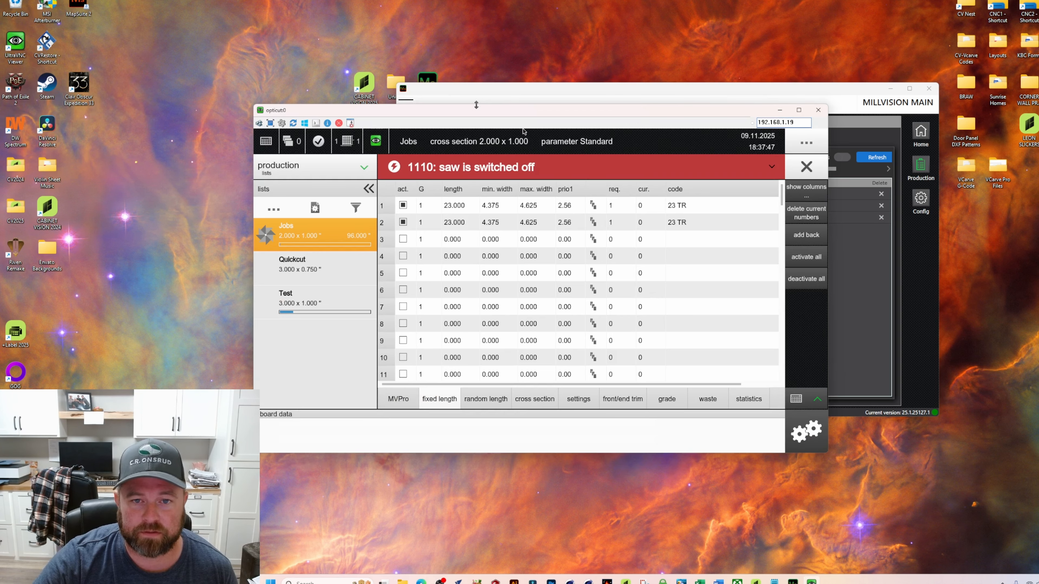
- Move the remote saw window aside and examine the Jobs list's fixed-length entries and MVPro materials
drag(473, 110, 313, 105)
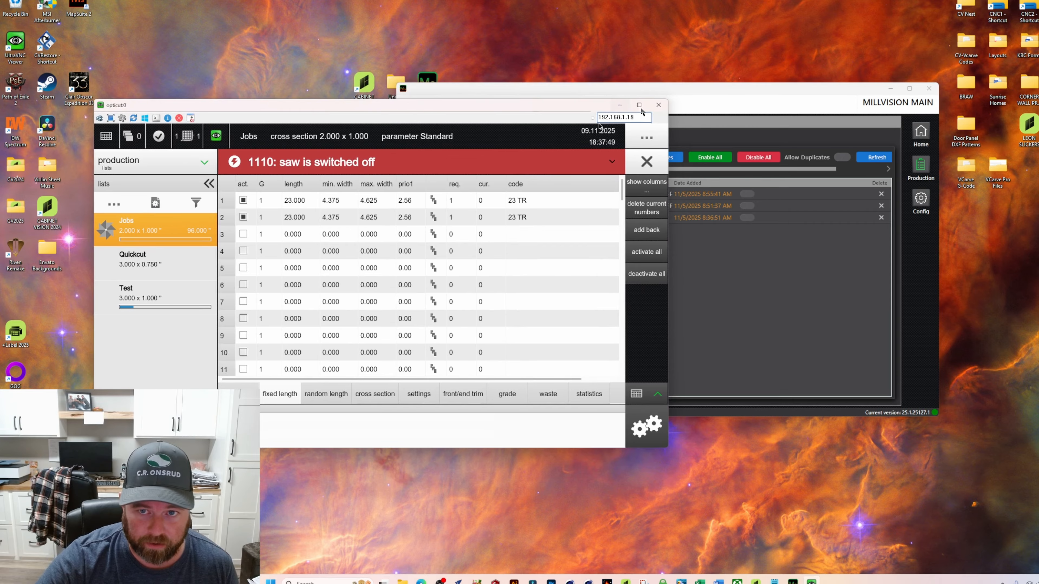
scroll(362, 324, down, 2)
click(239, 393)
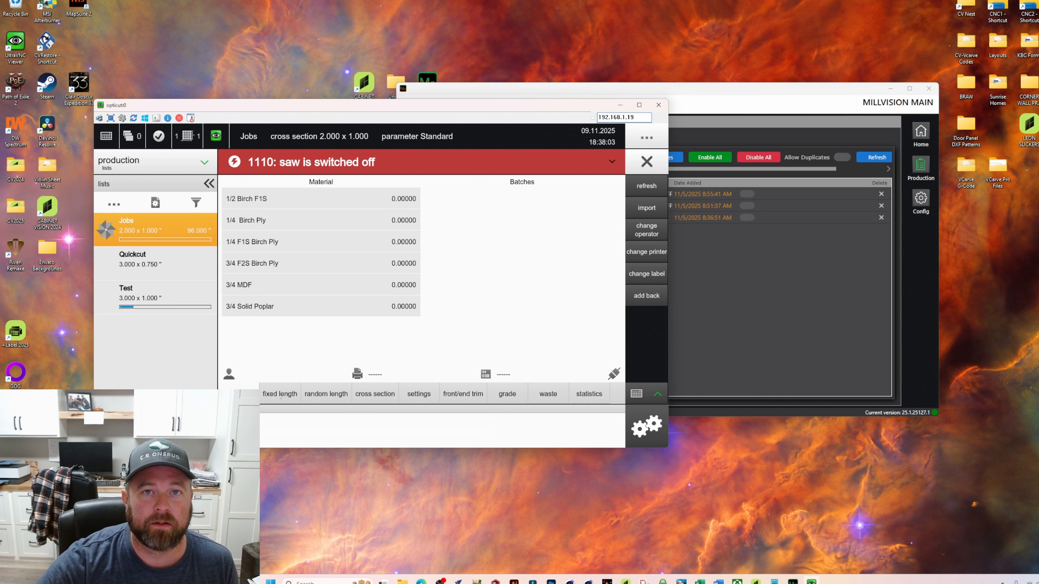
click(280, 395)
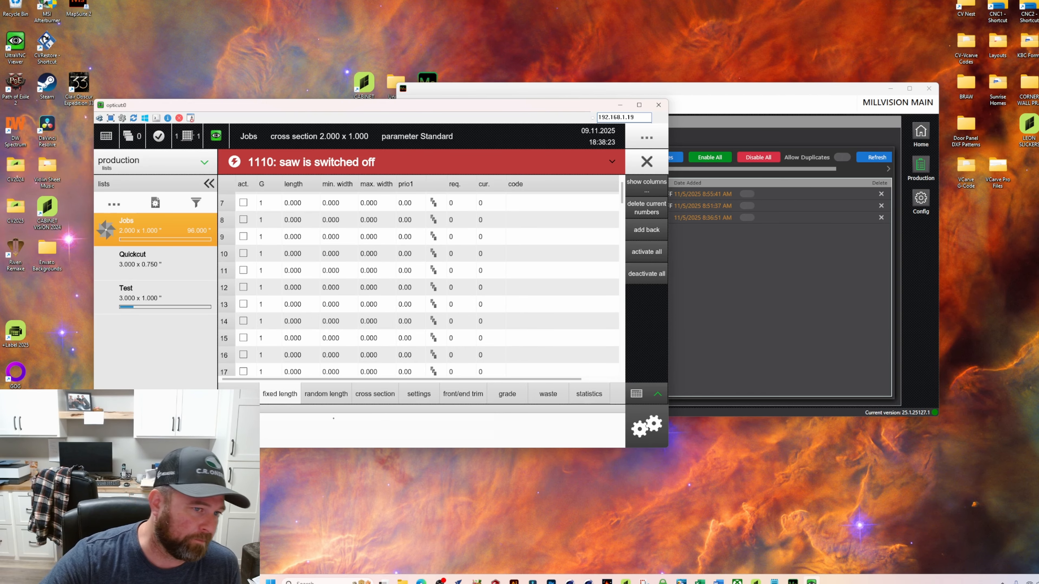
- Reposition the remote saw window and show the MVPro batches for the 3/4 Solid Poplar material
drag(352, 108, 302, 90)
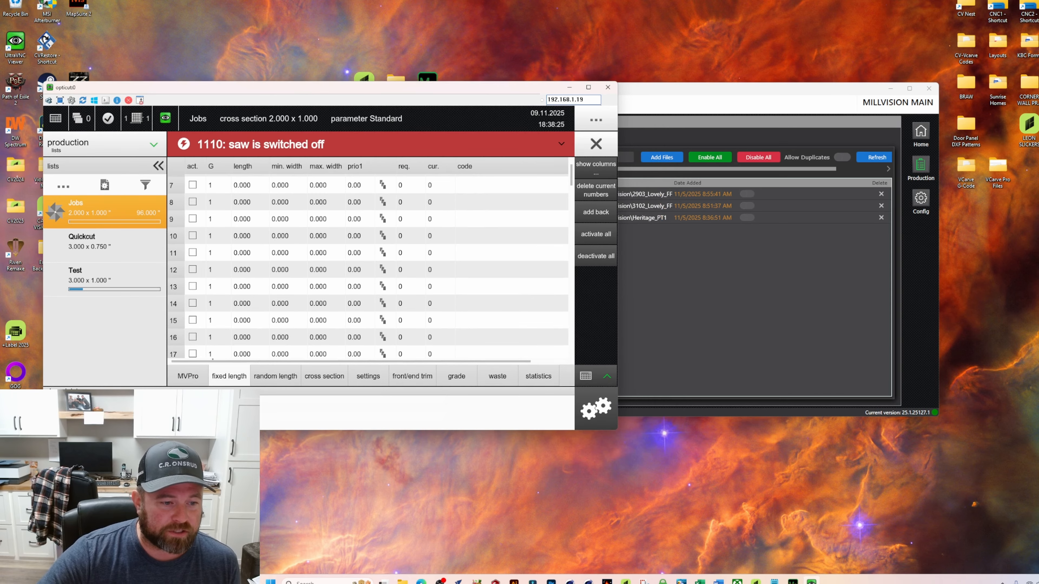
click(199, 377)
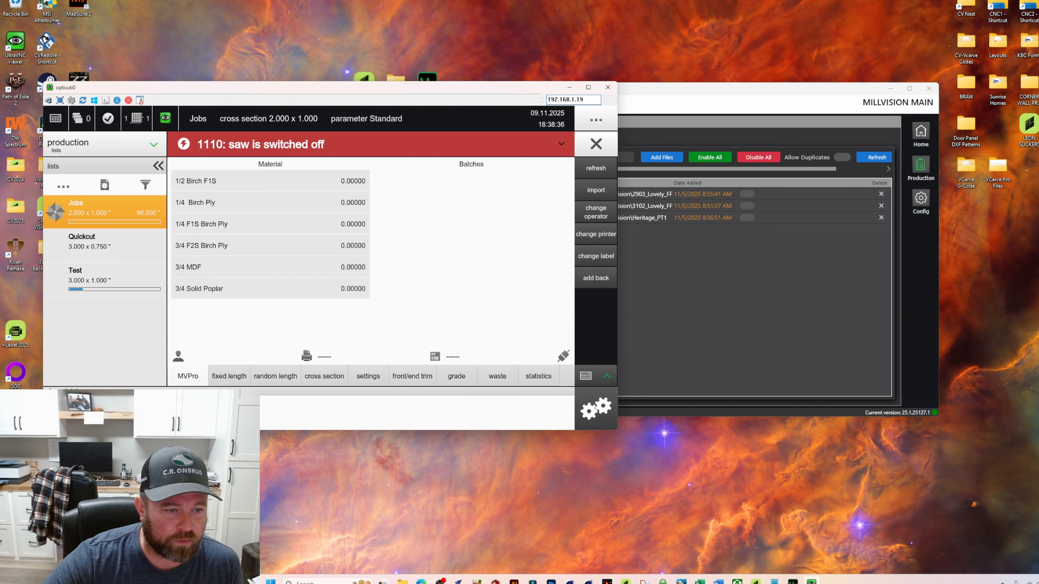
click(194, 293)
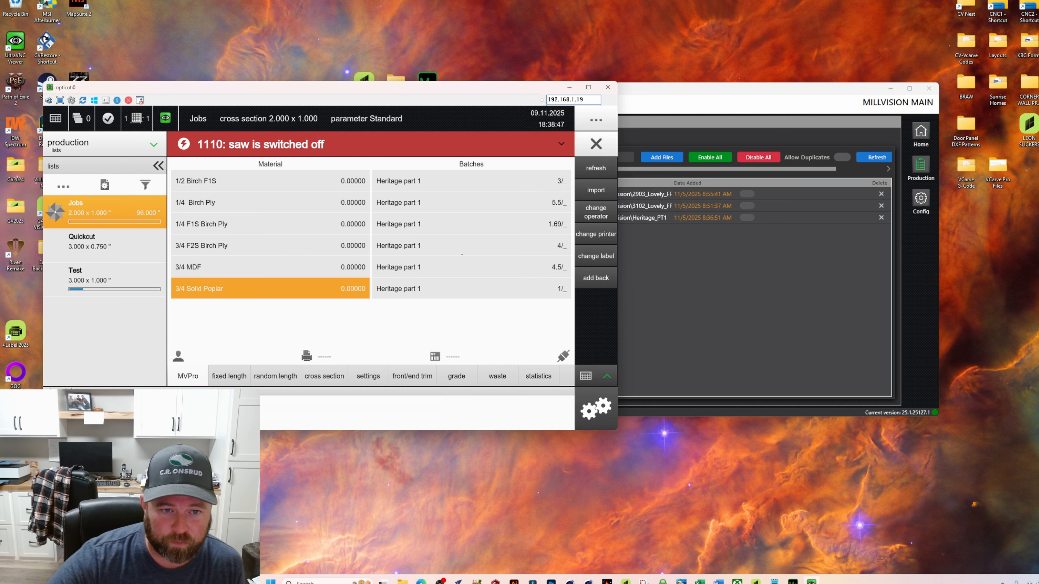
- Arrange the remote saw and MillVision windows below the desktop shortcuts, and place the UltraVNC Viewer shortcut beside MAPSuite
click(662, 95)
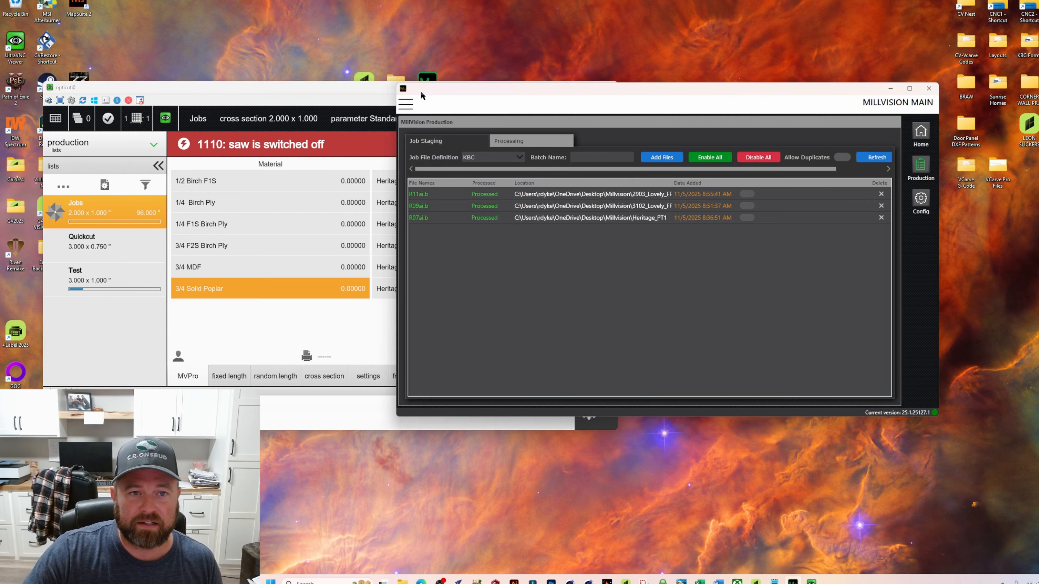
drag(365, 94, 366, 174)
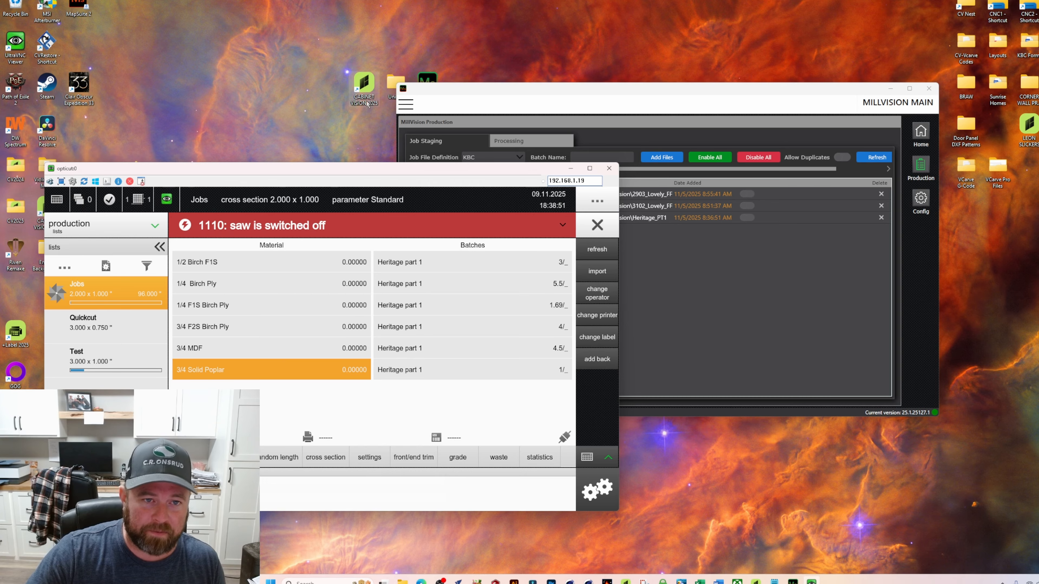
drag(462, 90, 487, 134)
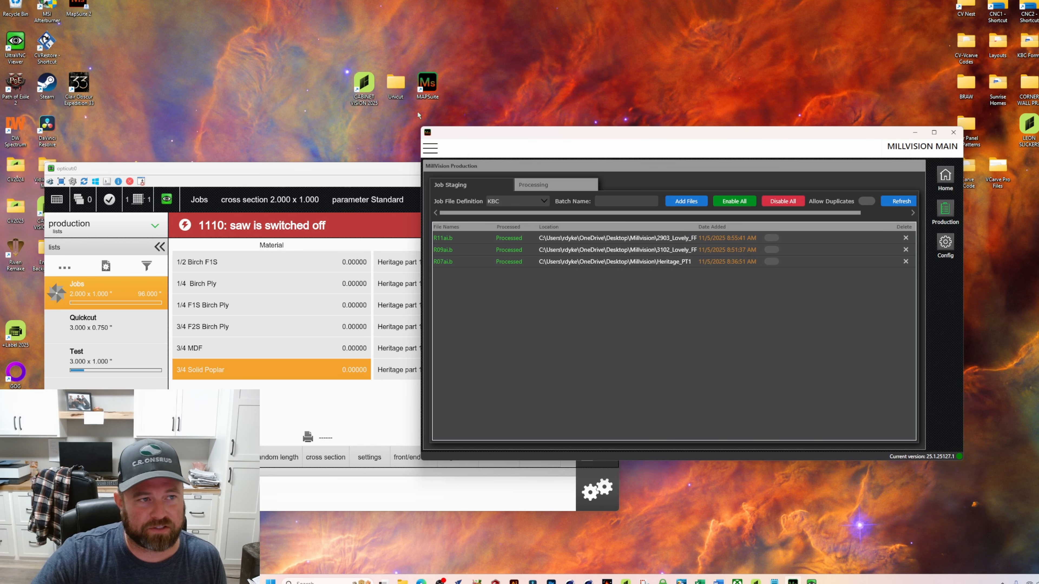
drag(16, 43, 458, 88)
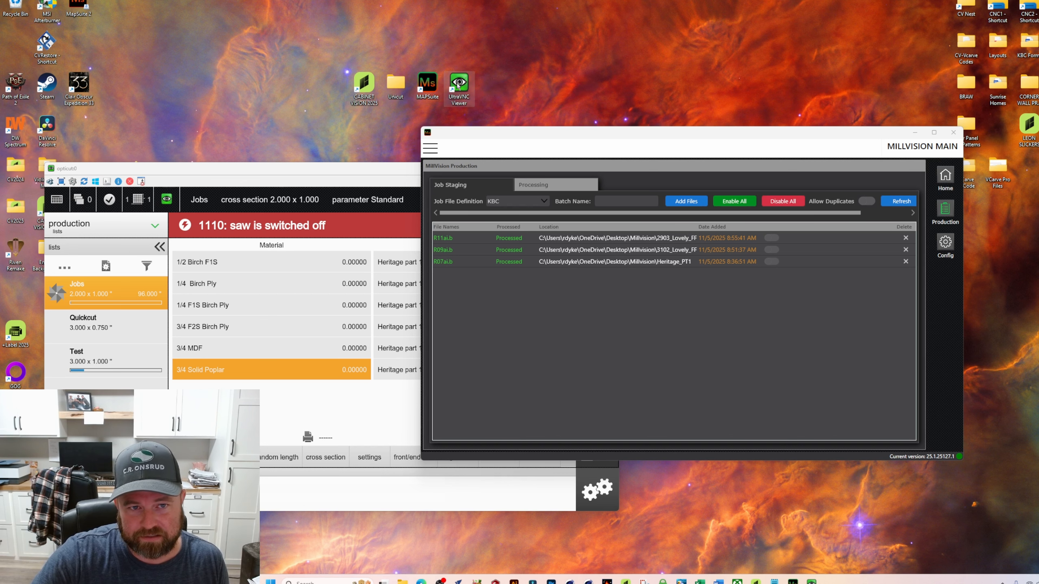
mouse_move(604, 135)
mouse_down()
mouse_move(588, 164)
mouse_move(617, 144)
mouse_up()
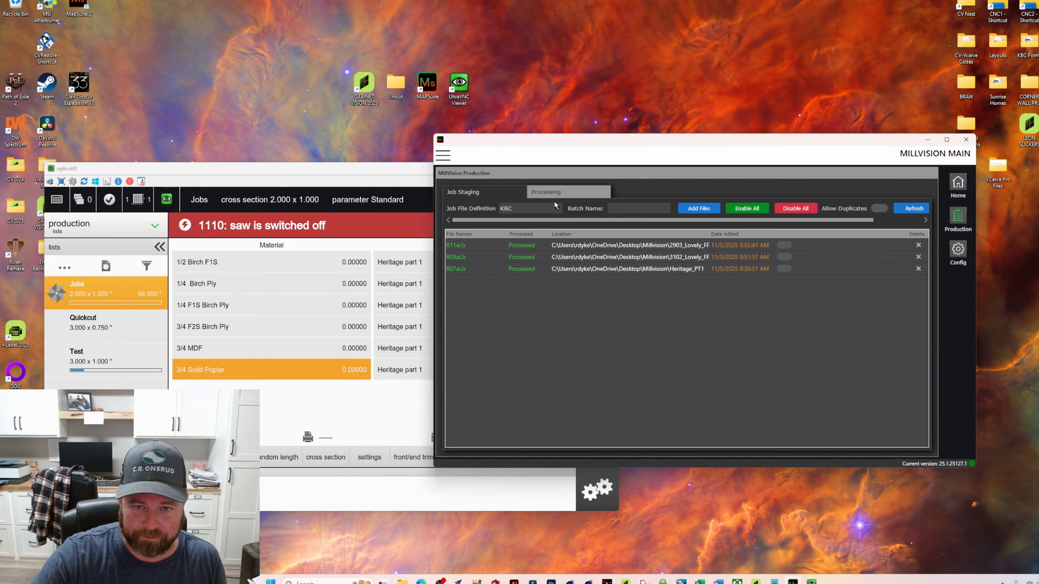
- Delete all the existing KBC batches from MillVision's production processing list
click(557, 191)
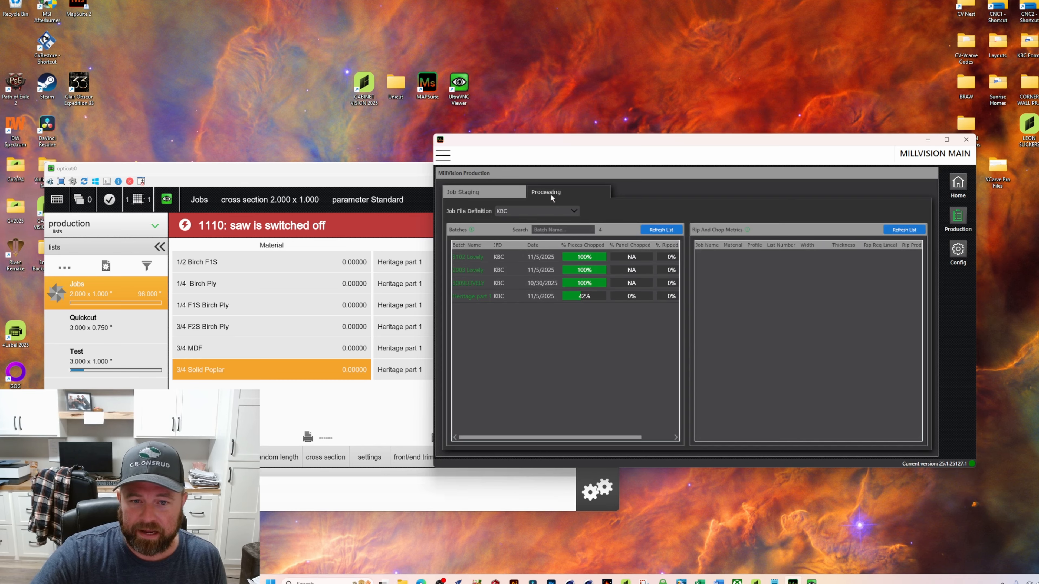
drag(598, 437, 633, 437)
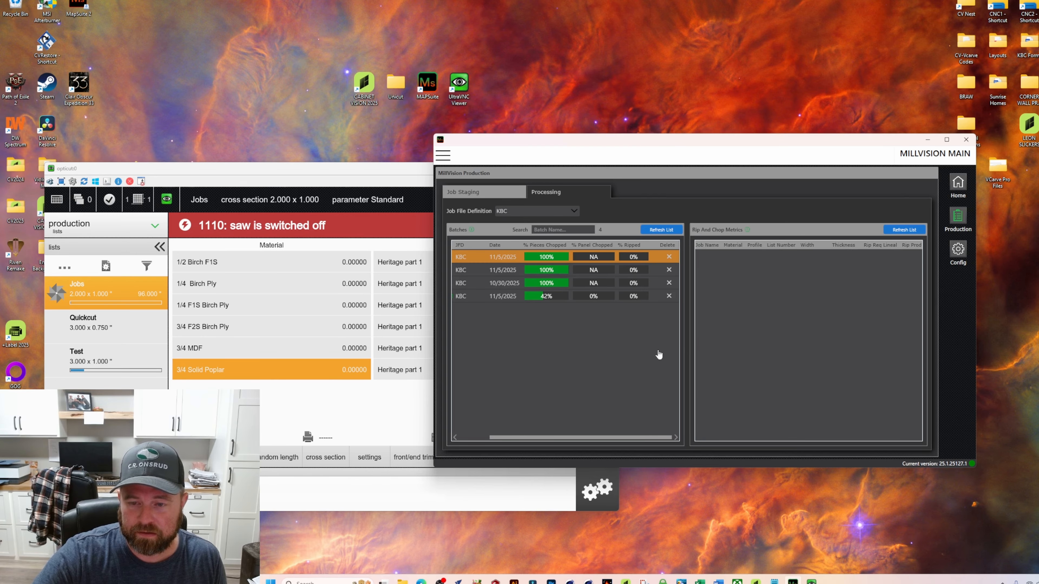
click(670, 296)
click(670, 257)
click(671, 257)
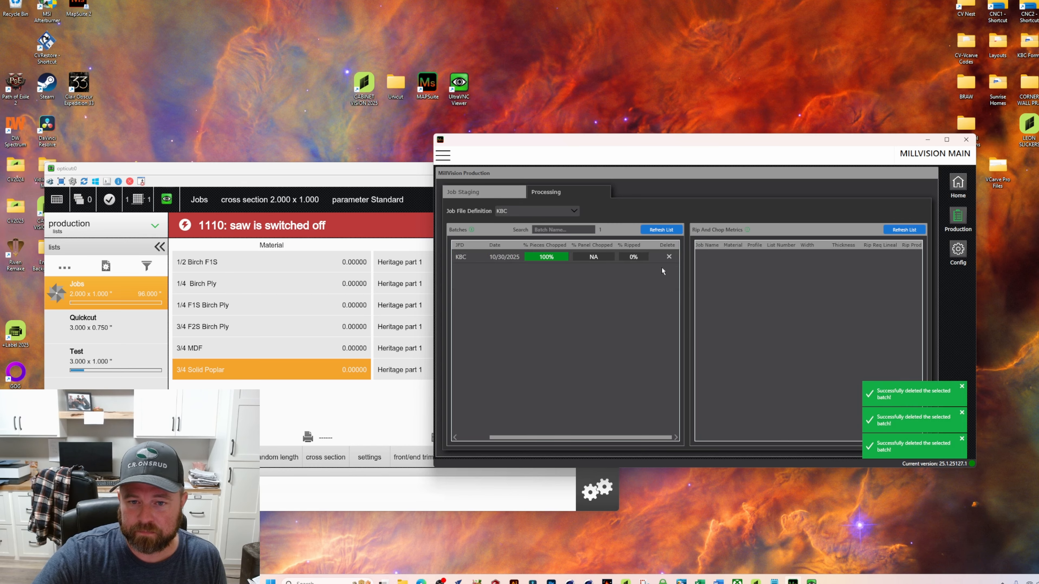
click(668, 257)
- Remove R07ai.b, R09ai.b and R11ai.b from job staging and shift the MillVision window slightly lower
click(474, 195)
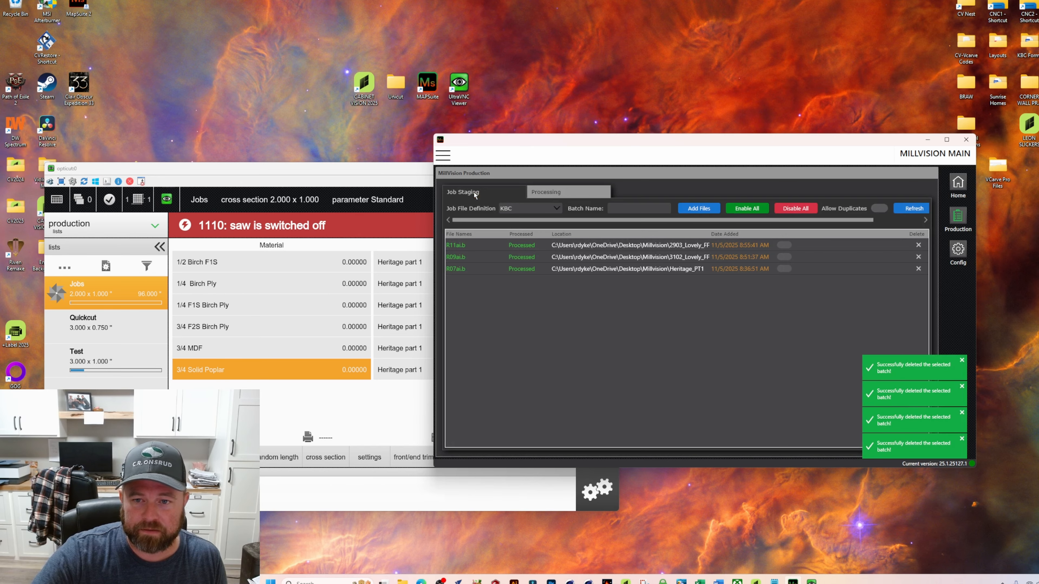
click(918, 268)
click(918, 257)
click(918, 245)
drag(689, 139, 657, 136)
drag(550, 141, 592, 164)
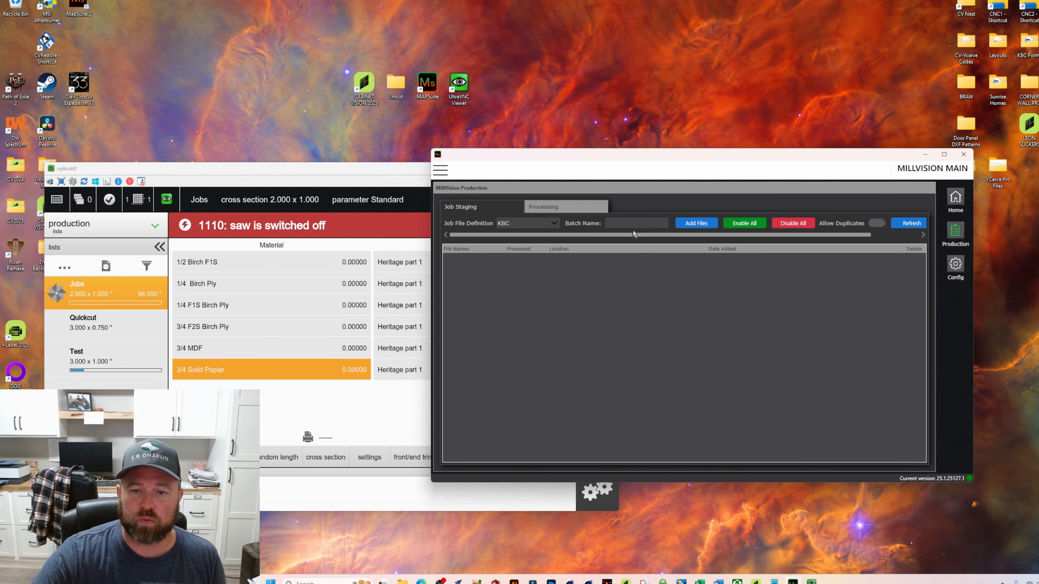
- Name the new staging batch "Tut Test"
click(626, 226)
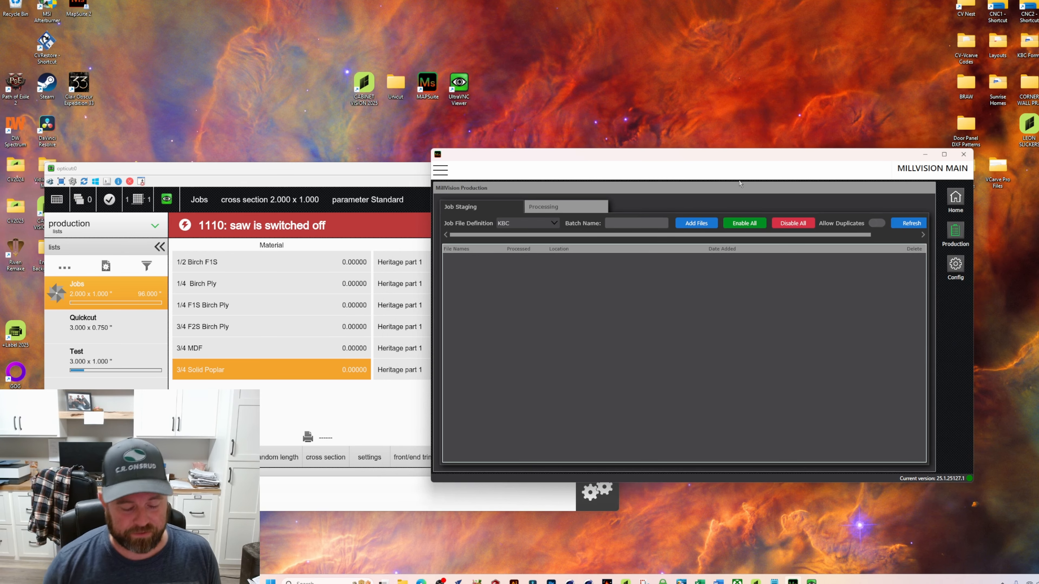
text(Tu)
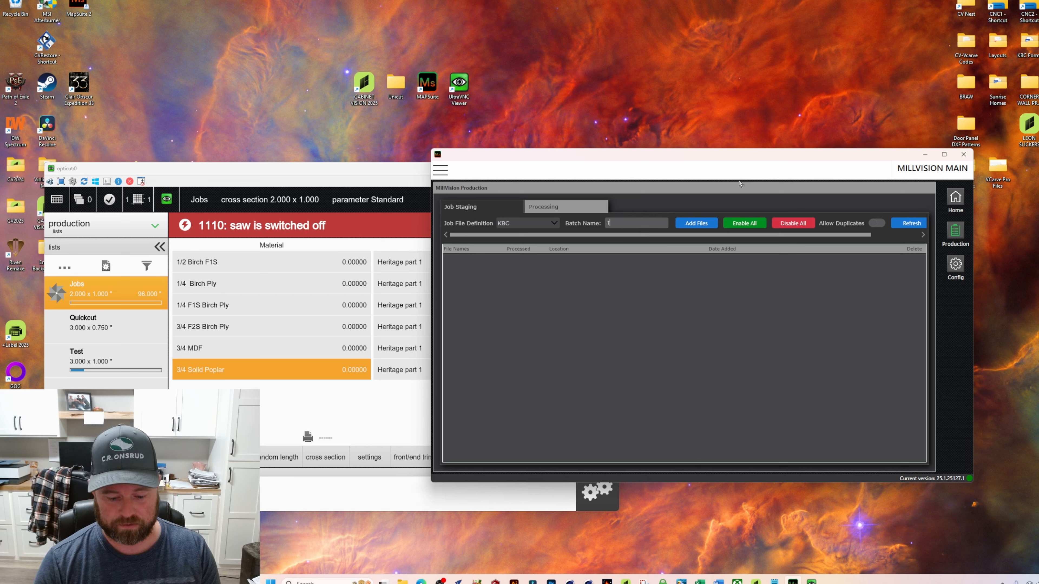
text(t Test)
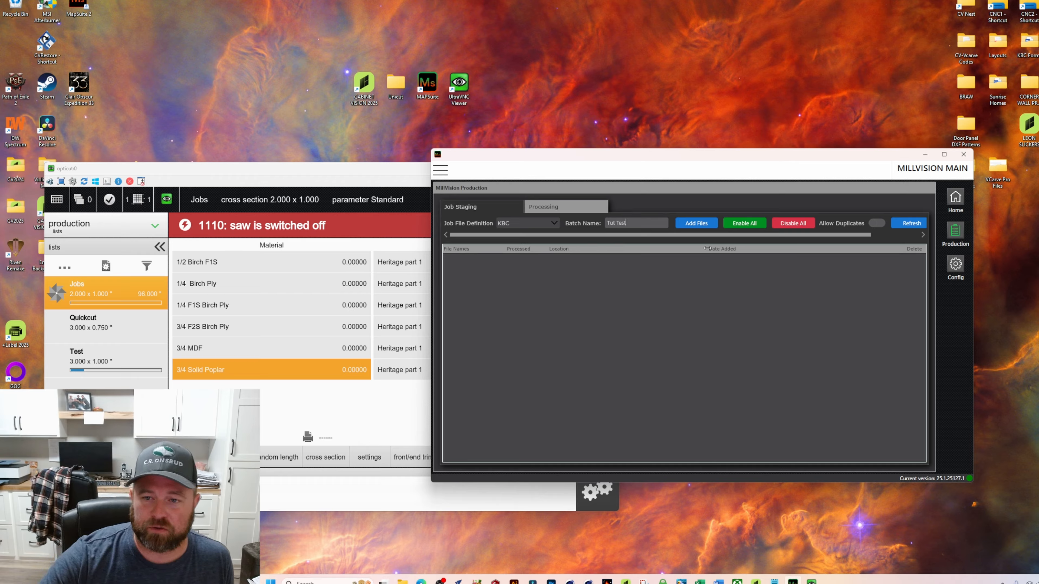
- Add the R09ai.b file from the desktop's Unicut\Test folder to the MillVision job staging list
click(695, 223)
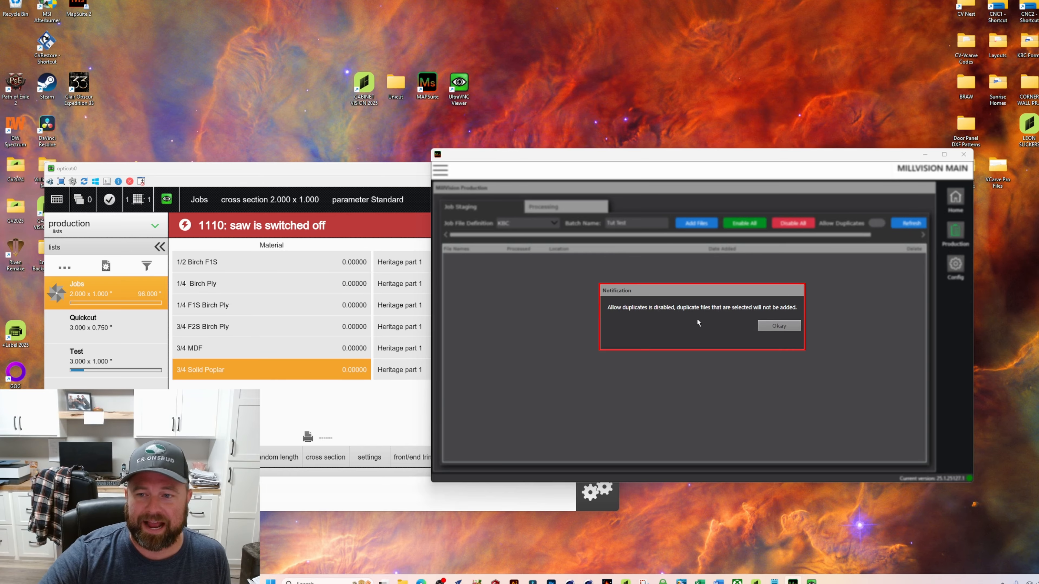
click(779, 326)
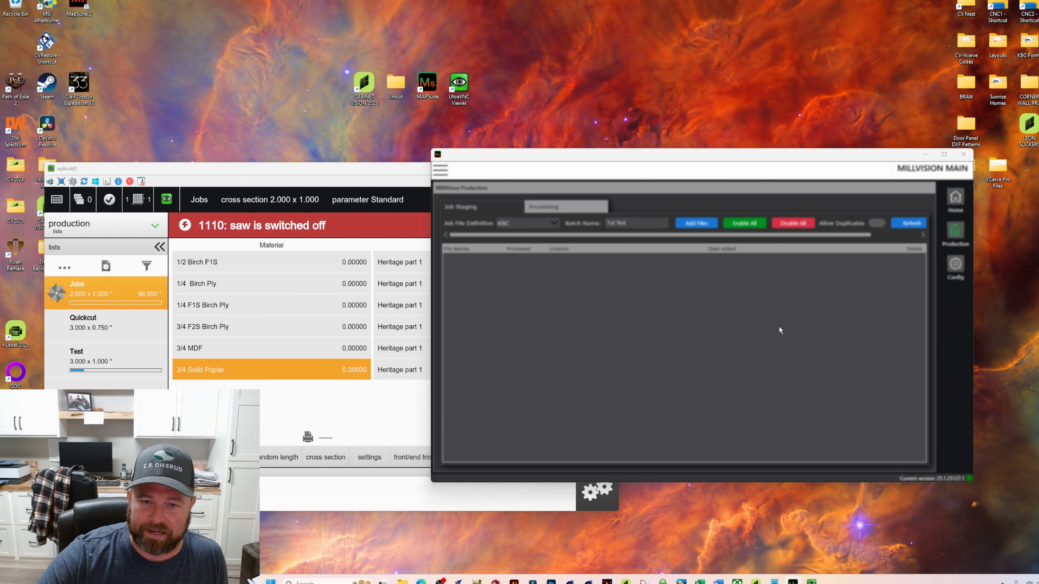
drag(687, 168, 797, 171)
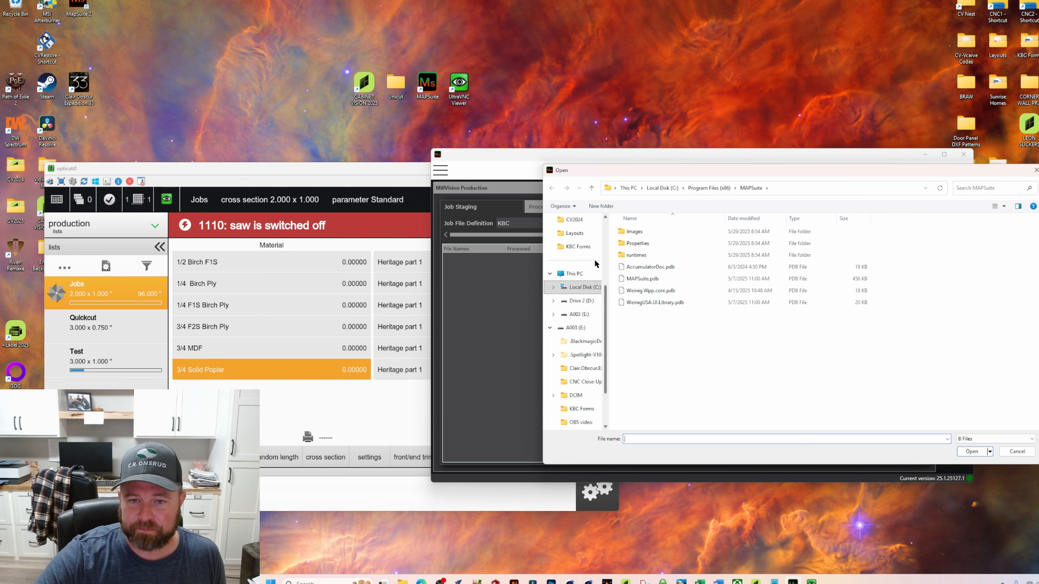
scroll(581, 245, up, 3)
click(575, 262)
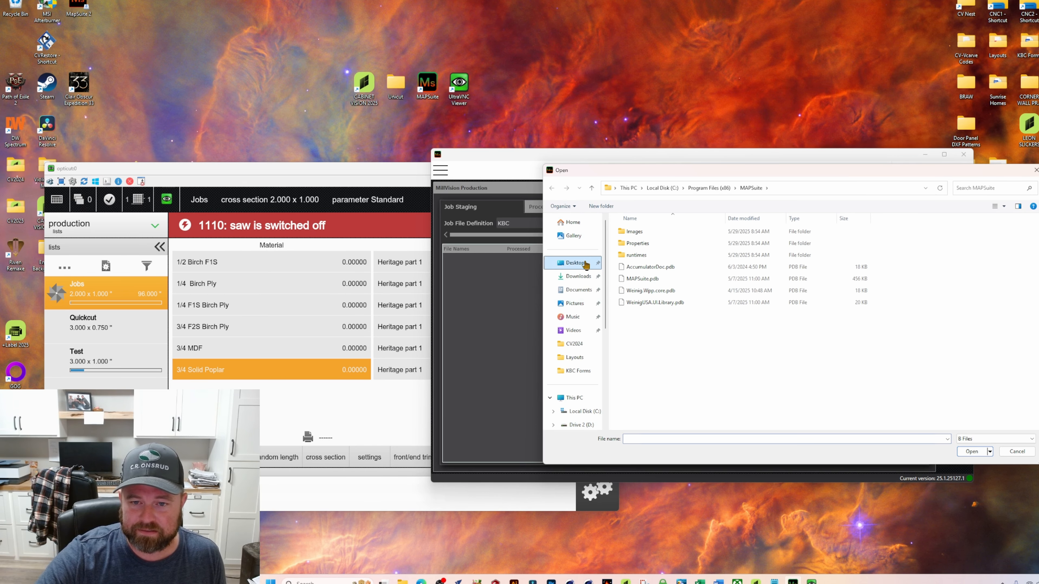
double_click(634, 361)
double_click(636, 231)
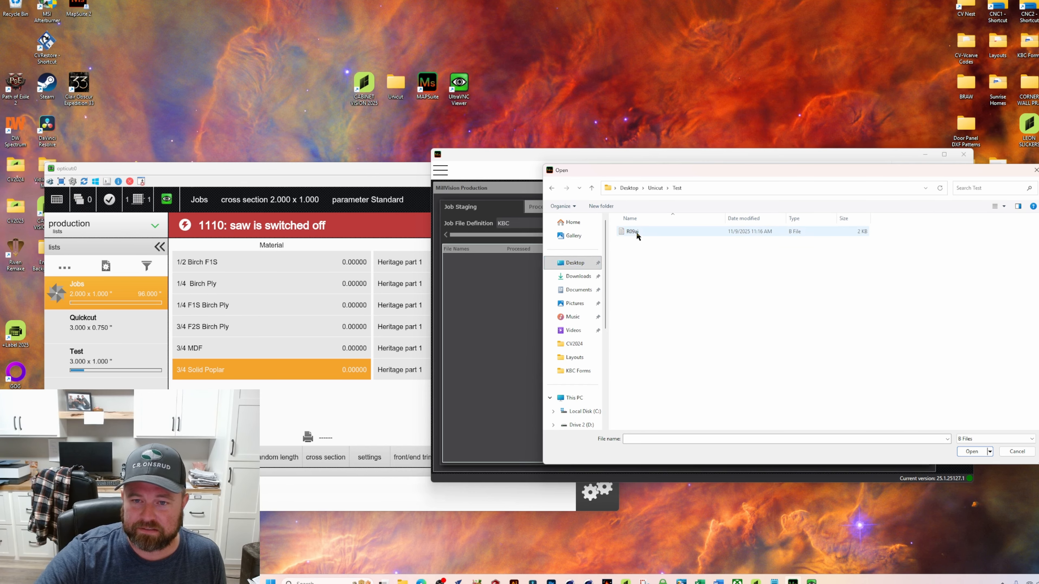
double_click(638, 230)
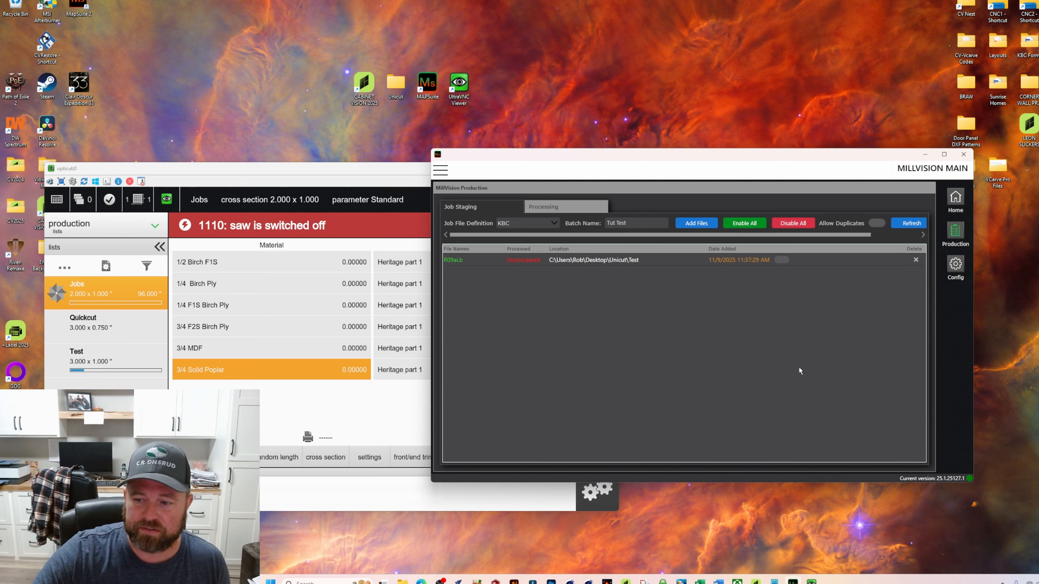
- Enable R09ai.b in job staging and run the Tut Test batch
click(783, 260)
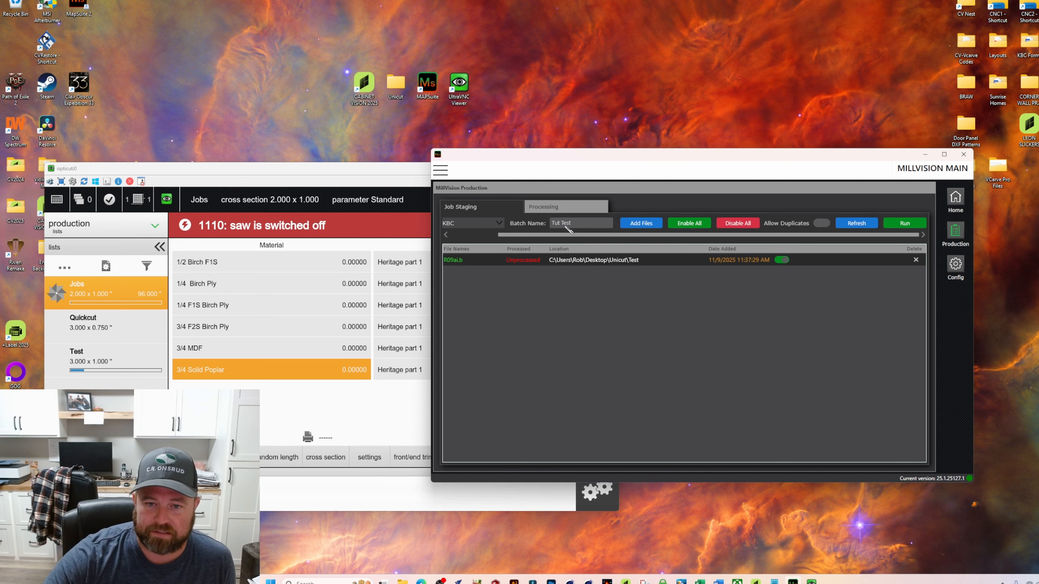
click(912, 225)
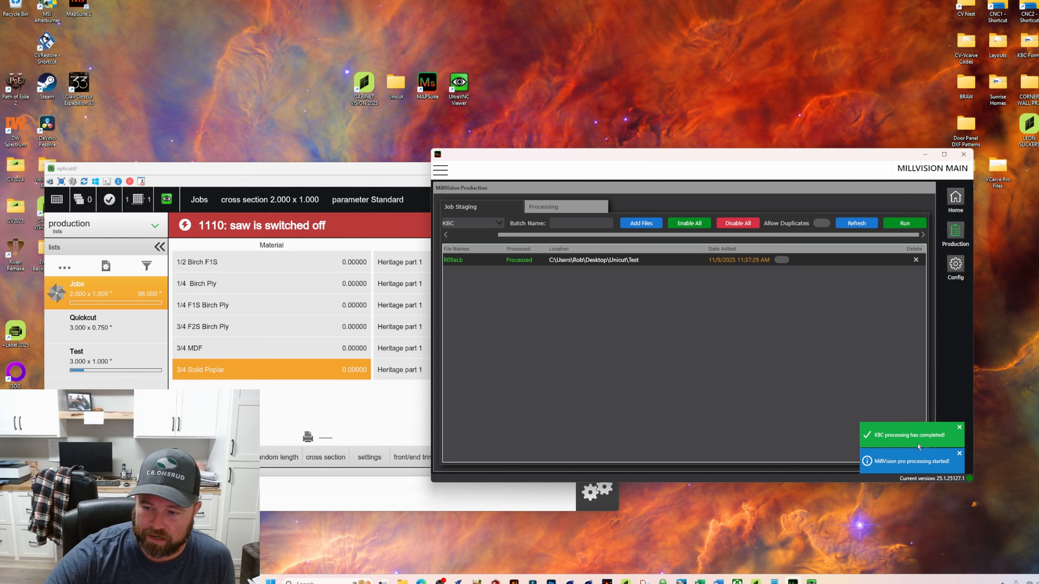
- Refresh the Jobs list on the remote saw and select the 3/4 Solid Poplar material to list its batches
click(324, 185)
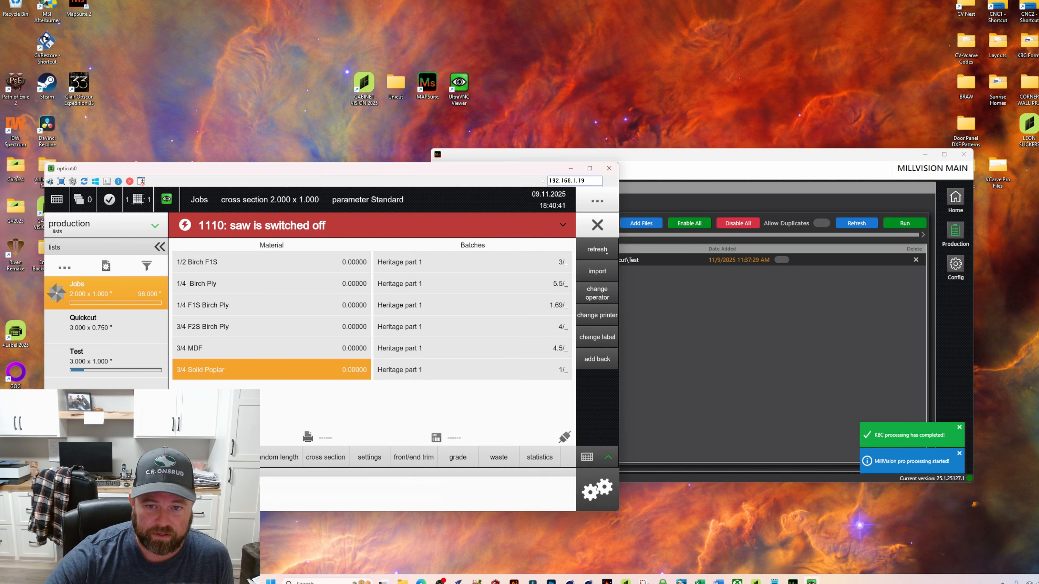
click(598, 250)
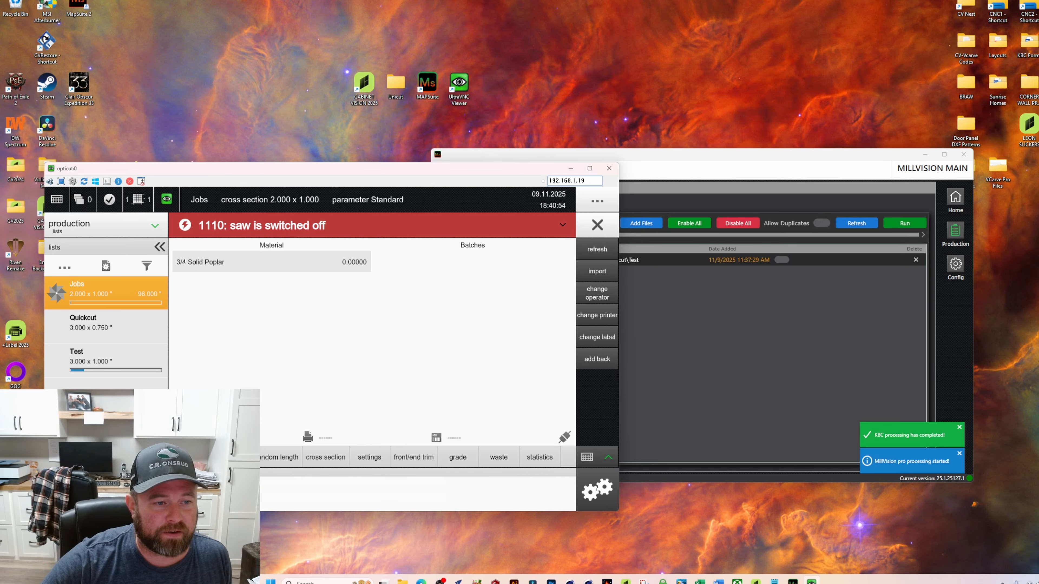
click(190, 262)
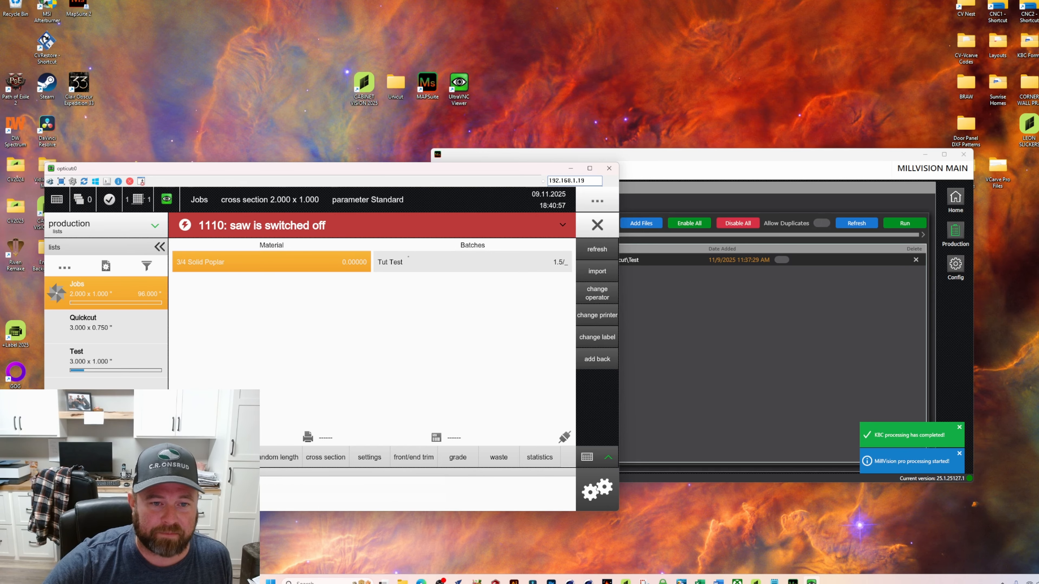
drag(459, 171, 414, 166)
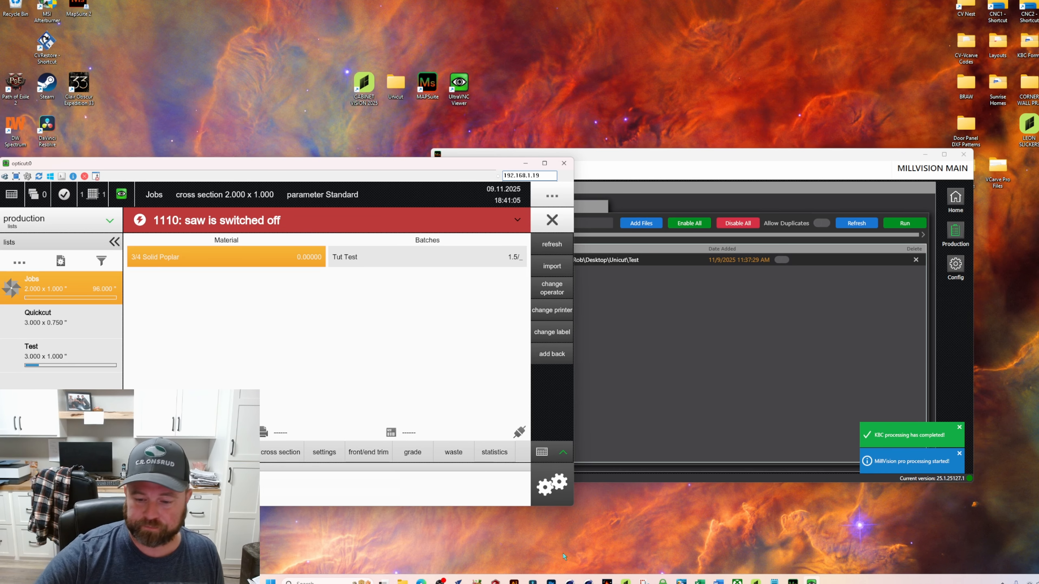
- Switch to Cabinet Vision and open base cabinet #1 for editing from the elevation of wall 1
click(723, 555)
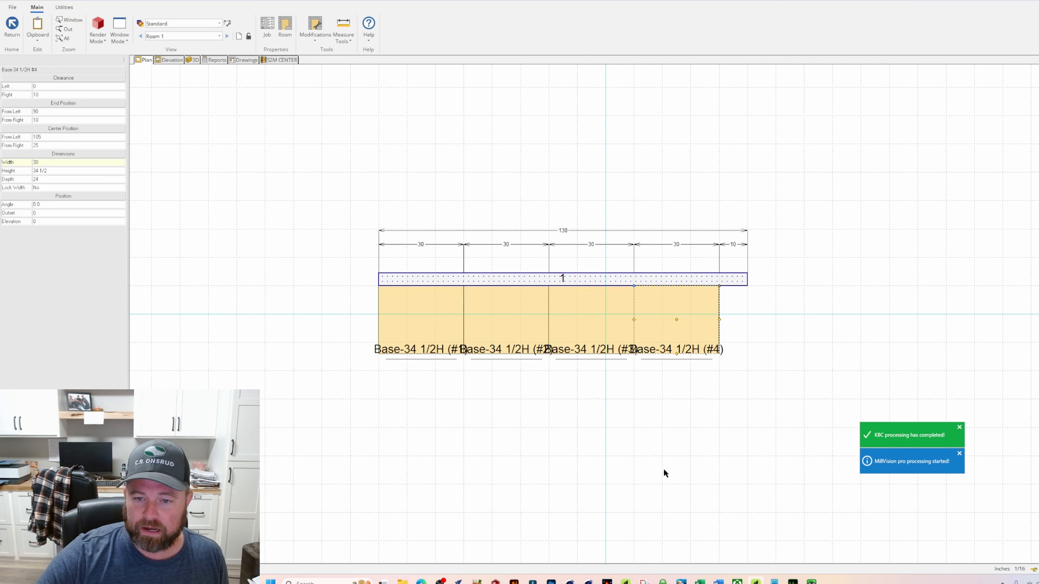
double_click(533, 281)
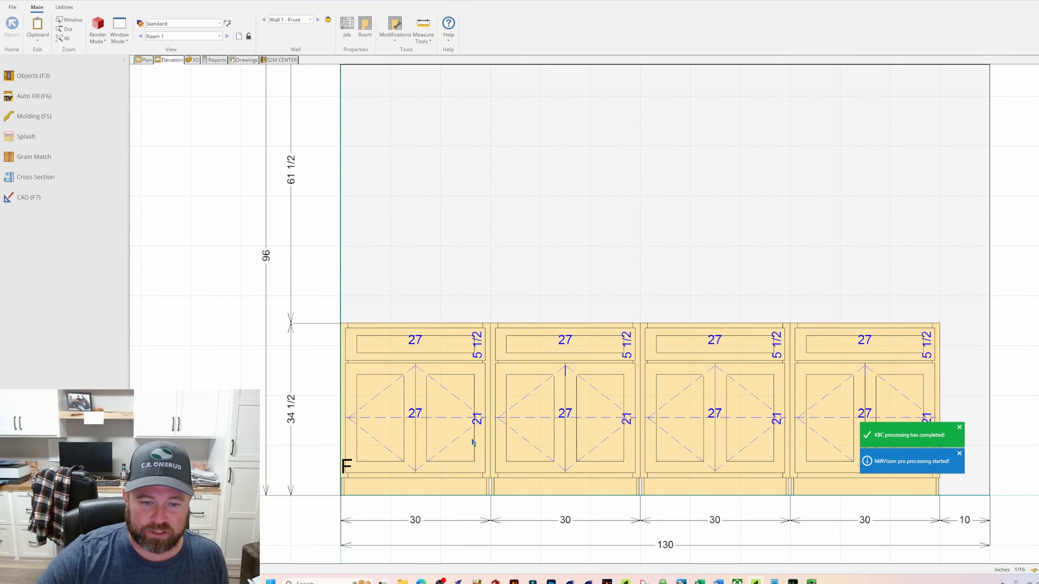
click(391, 416)
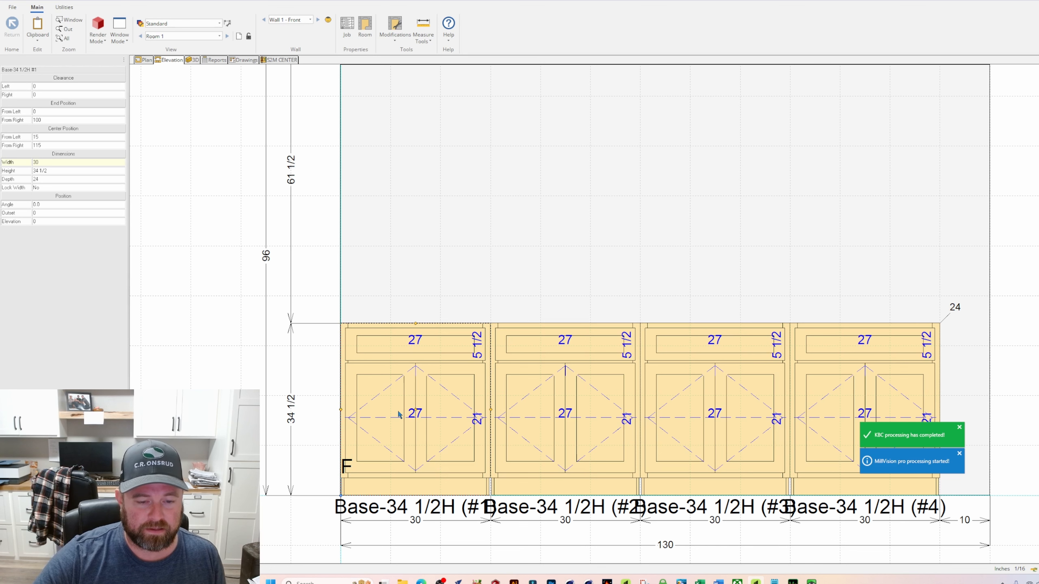
double_click(399, 414)
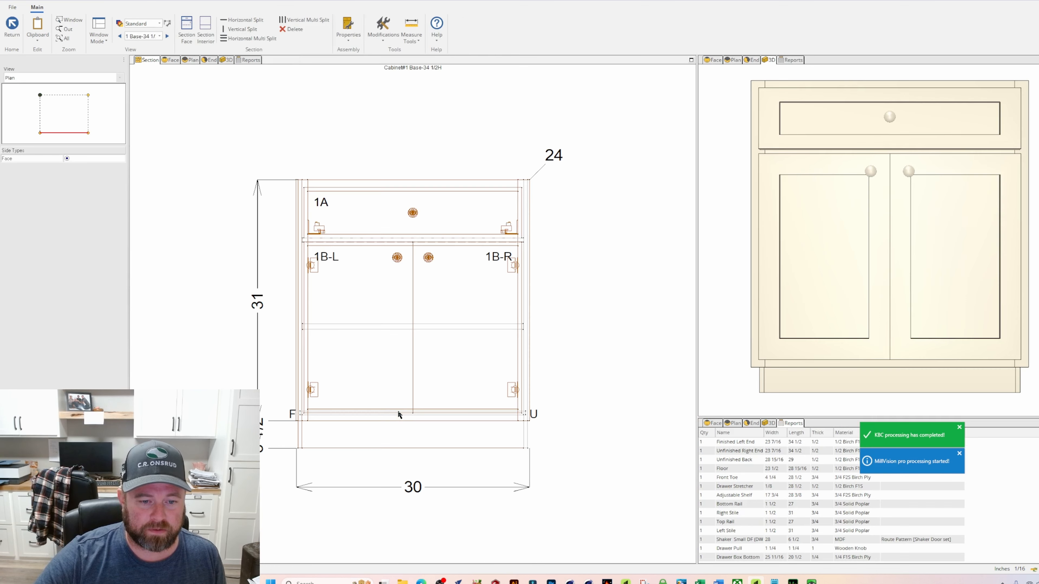
- Delete the pair of doors and the drawer from the openings of cabinet #1
click(401, 322)
key(Delete)
click(417, 221)
key(Delete)
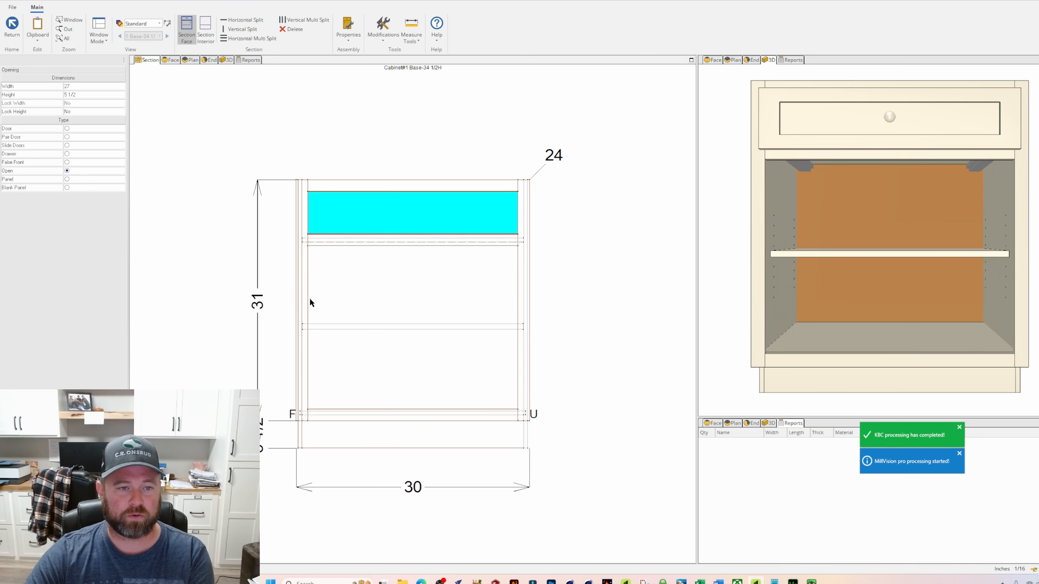
- Move the mid rail of cabinet #1's face frame upward and set its width to 3 inches
click(306, 246)
mouse_move(346, 241)
mouse_down()
mouse_move(362, 187)
mouse_move(357, 237)
mouse_move(351, 222)
mouse_up()
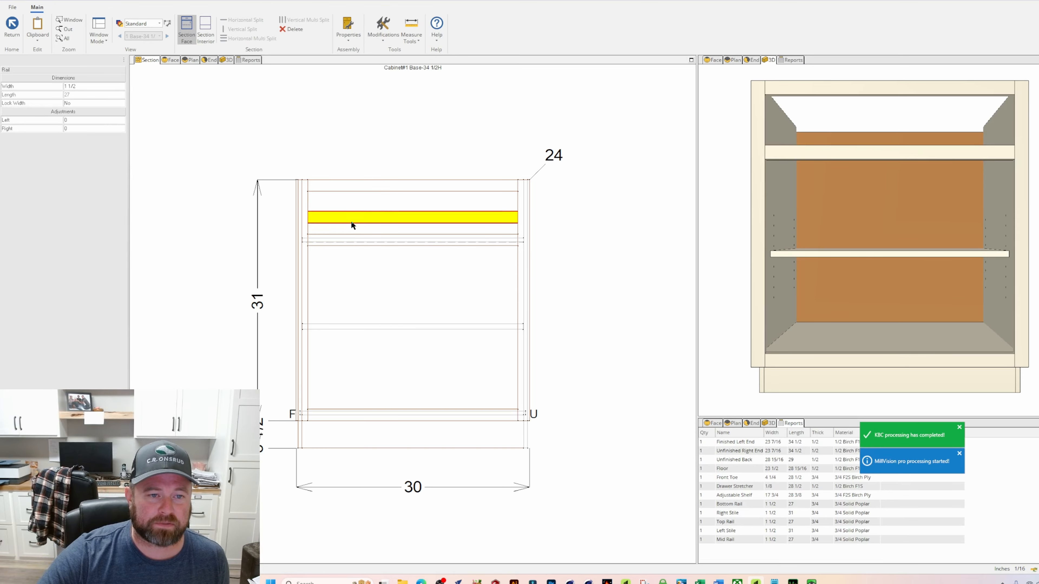
click(357, 189)
click(522, 229)
click(493, 320)
click(408, 223)
click(85, 87)
text(3)
key(Return)
- Set the height of the upper opening in cabinet #1 to 5.5 inches and select the mid rail
click(327, 203)
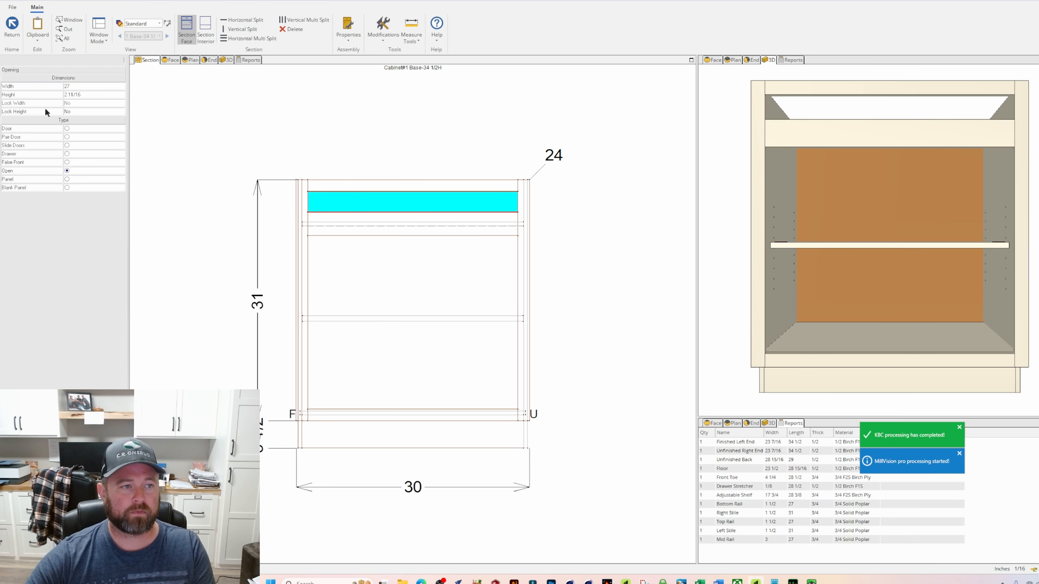
click(82, 95)
text(5)
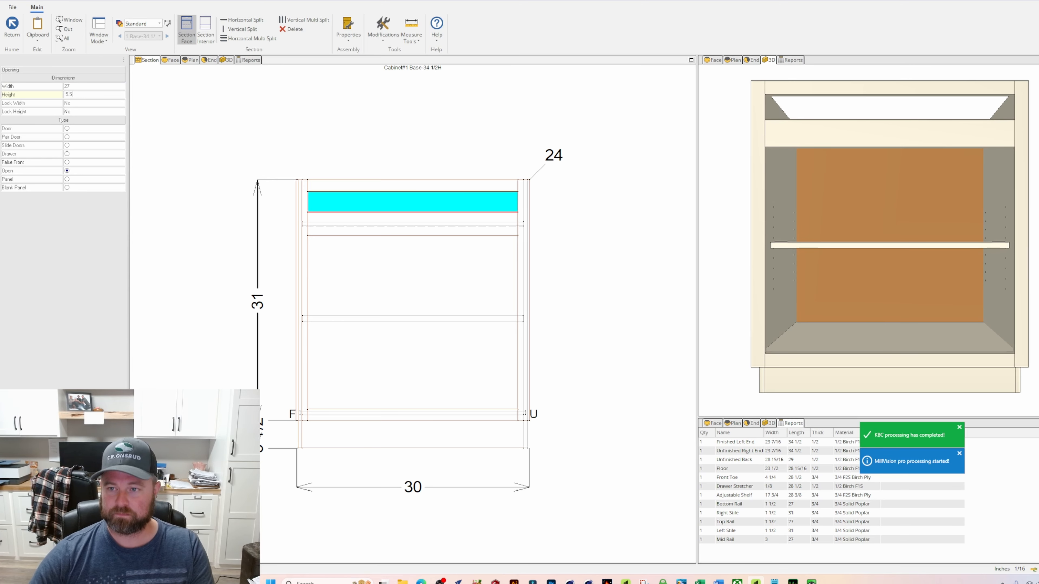
text(.5)
key(Return)
click(605, 292)
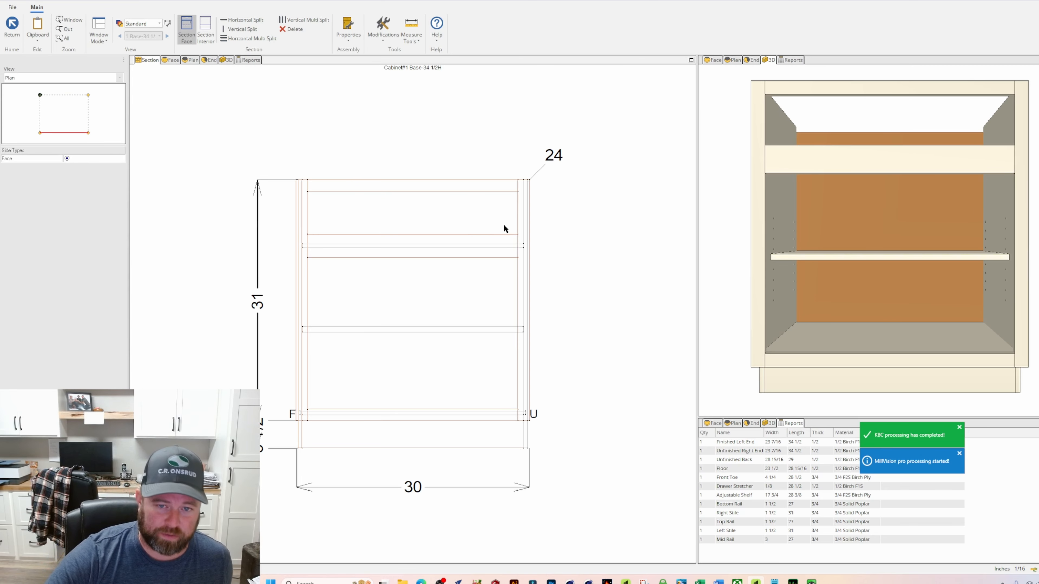
click(356, 248)
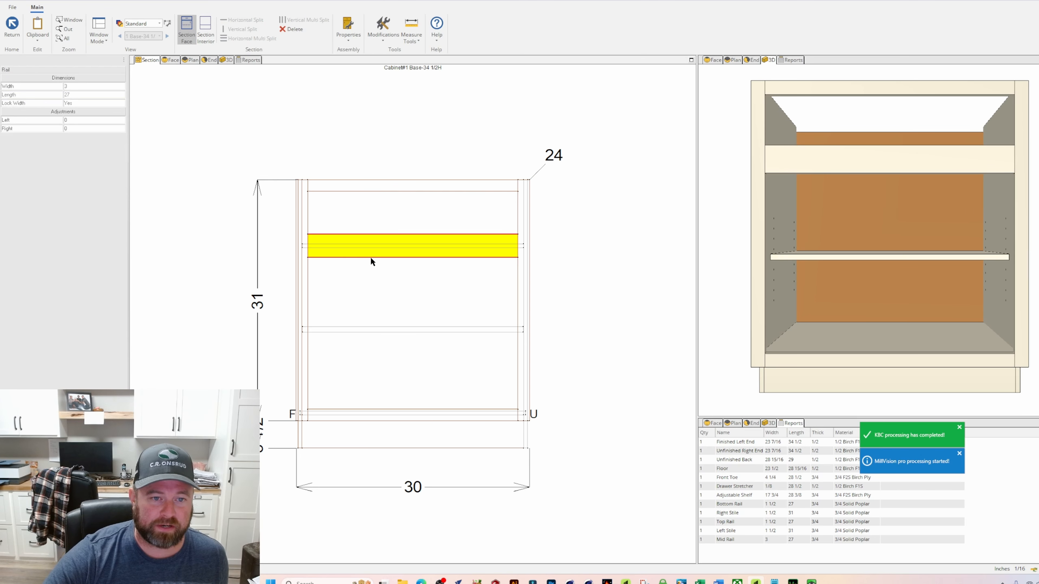
- Switch to the remote saw window, open the Tut Test batch and examine its list of rail and stile parts
click(811, 581)
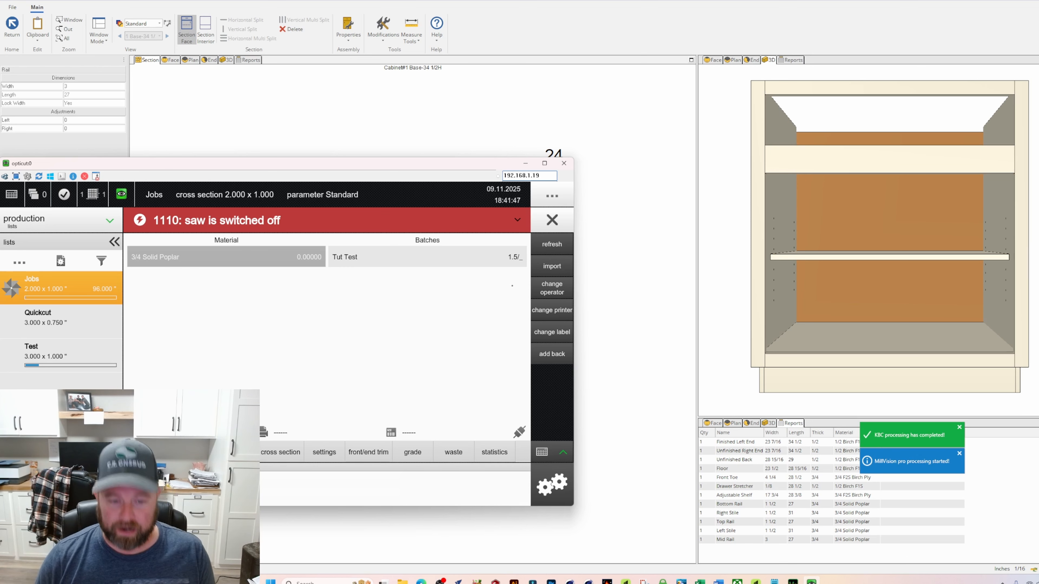
drag(412, 171, 472, 186)
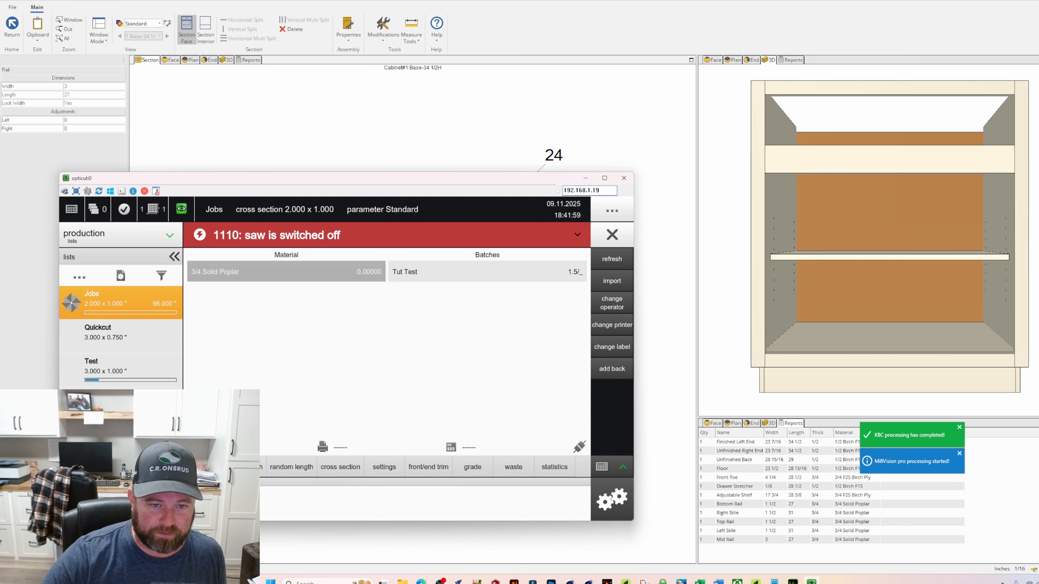
click(389, 279)
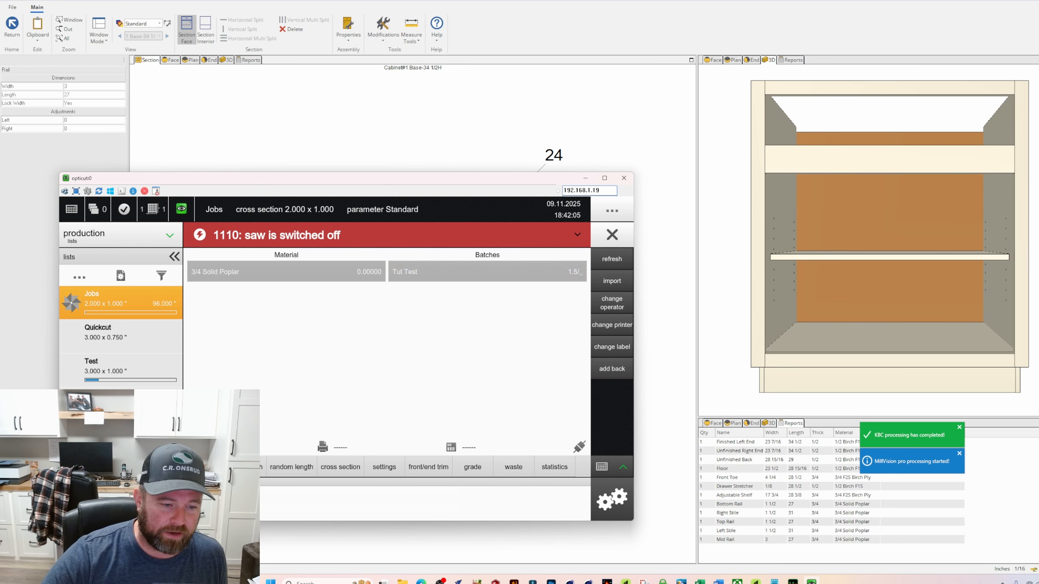
scroll(311, 367, down, 6)
scroll(311, 367, up, 8)
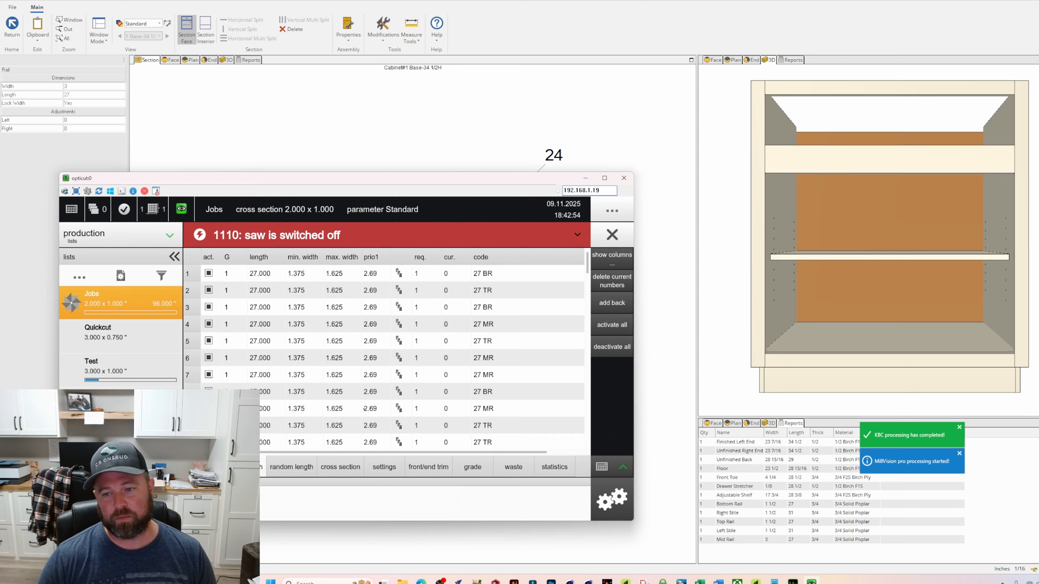
- Dismiss the MillVision processing notifications and minimize the MillVision and remote saw windows
click(958, 426)
click(959, 453)
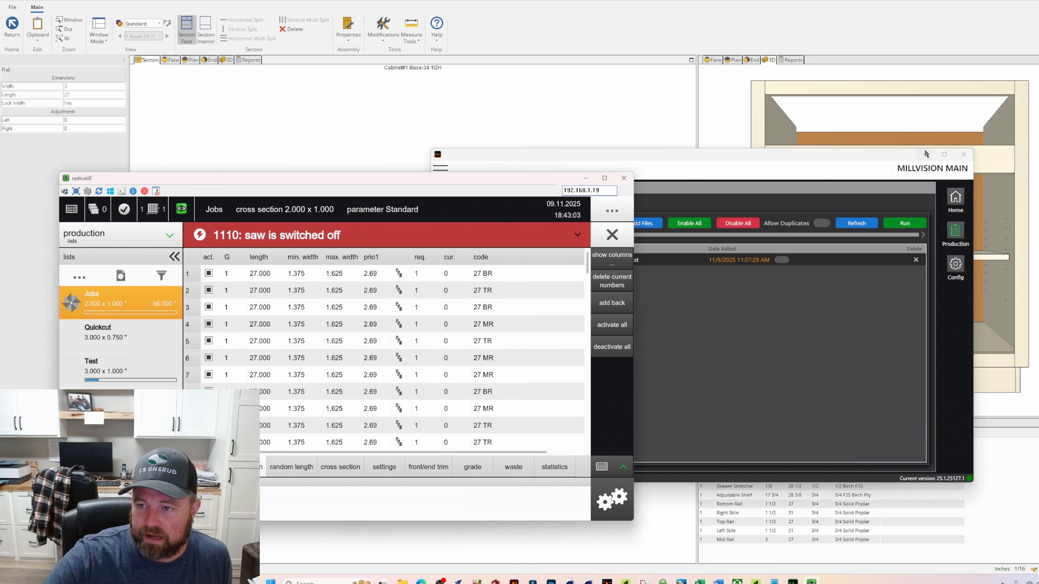
click(926, 155)
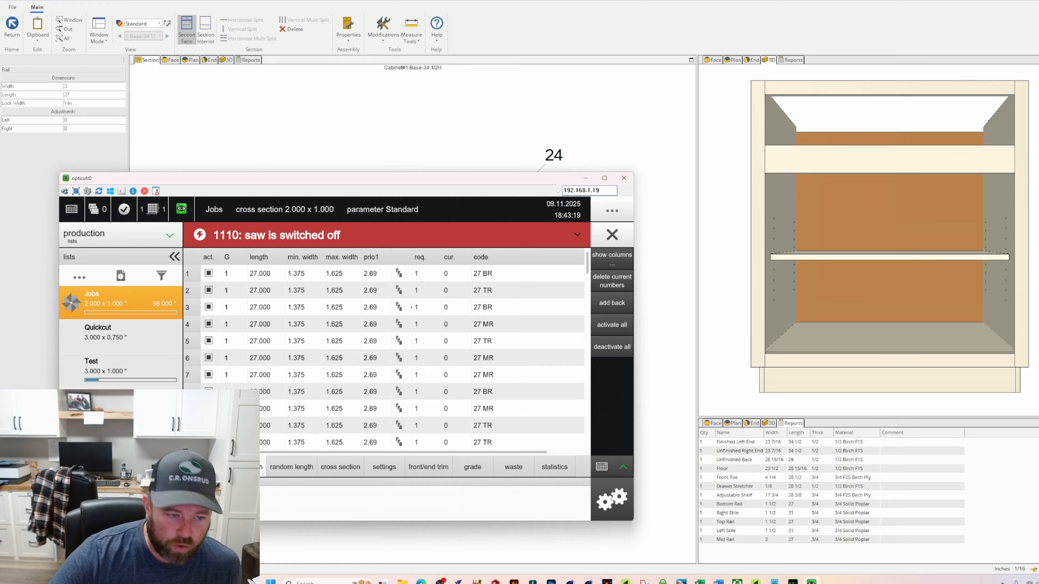
click(584, 179)
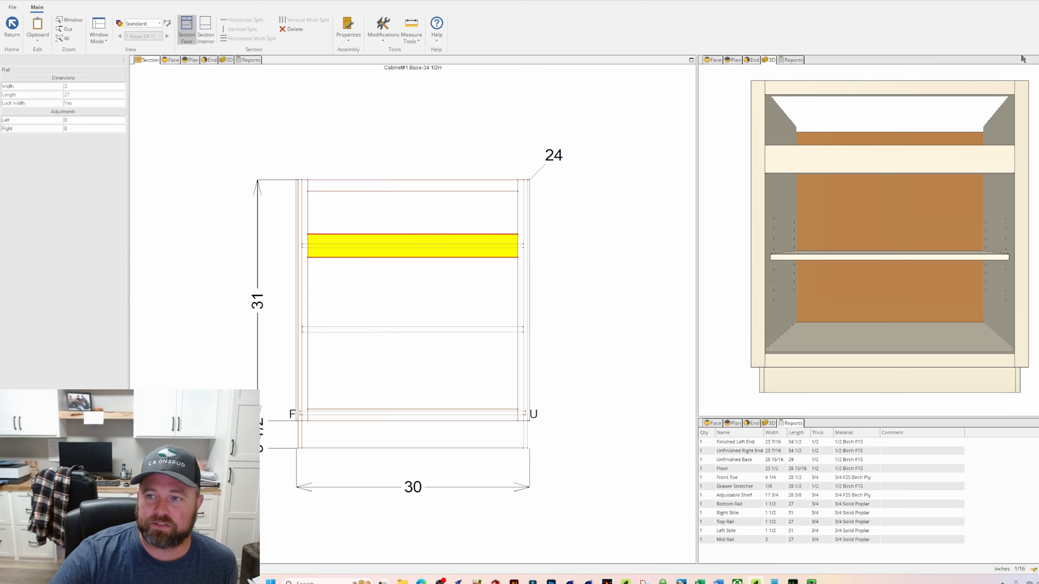
- Leave cabinet #1, return to the room's plan view and load the job's part list in S2M Center
click(13, 28)
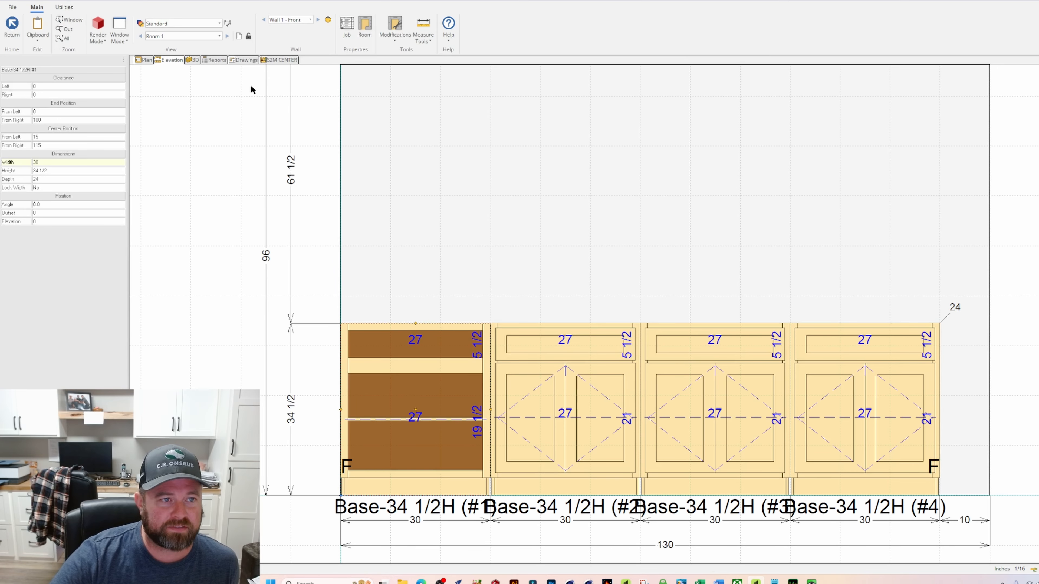
click(143, 60)
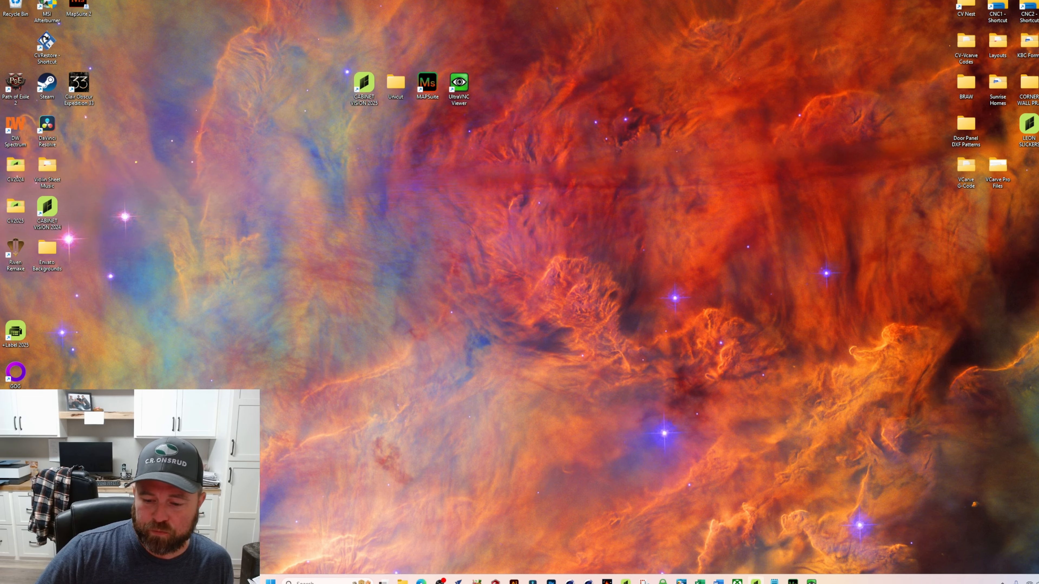
click(756, 581)
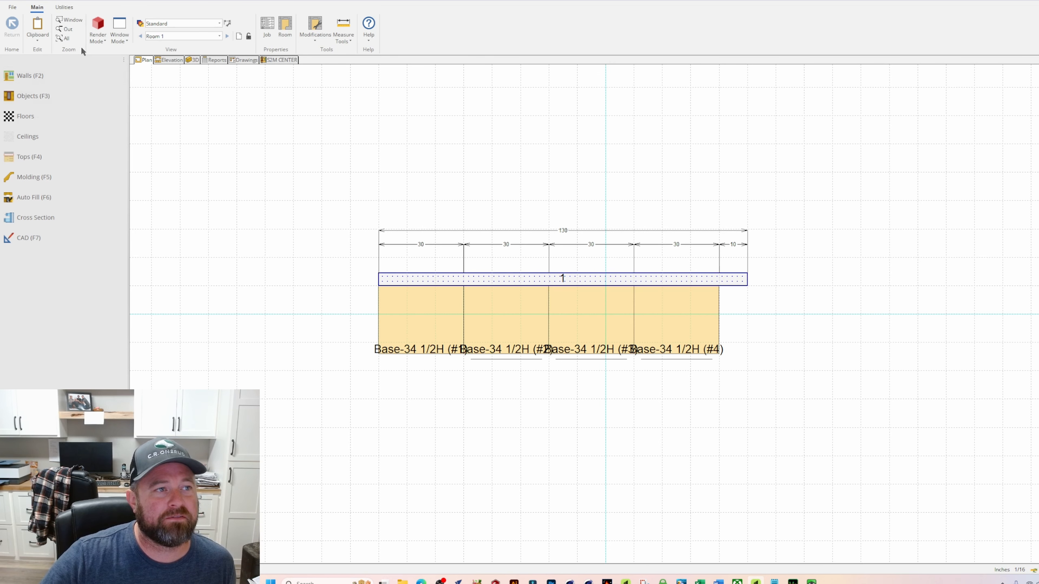
click(268, 61)
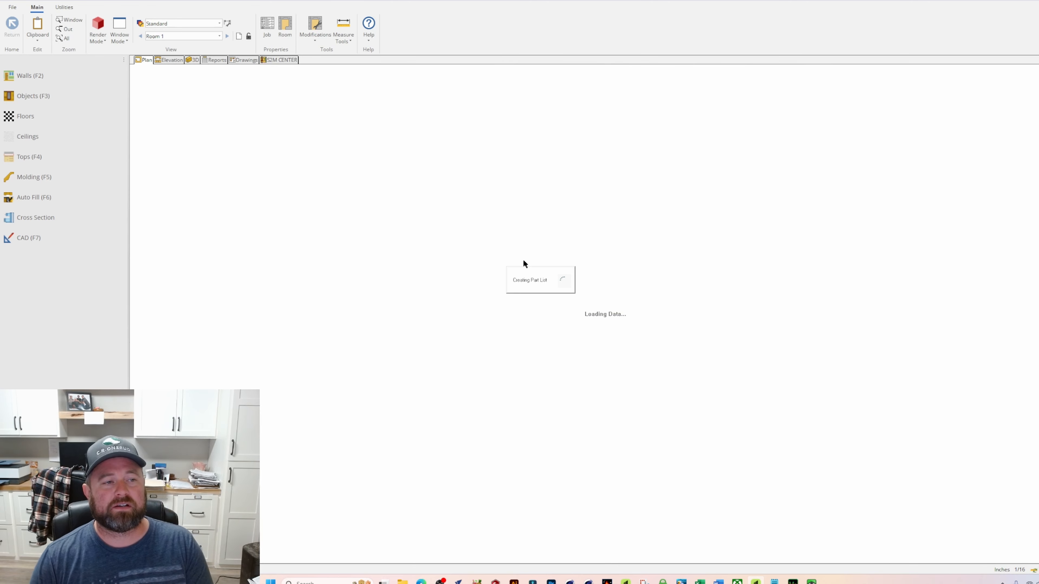
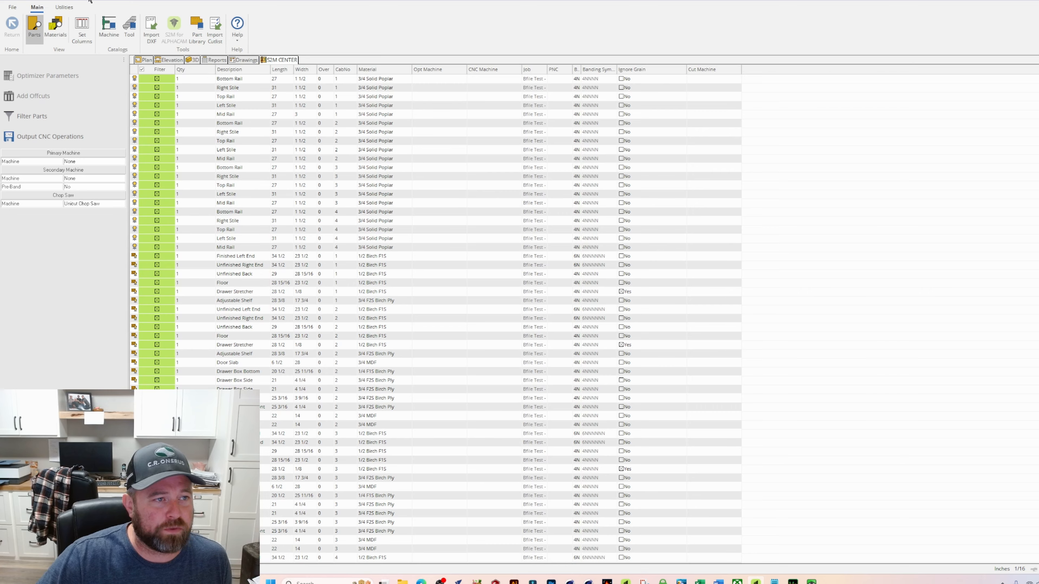
- Open the Unicut Chop Saw in the machine catalog and select Grecon Dimter Opticut as its NC link
click(114, 28)
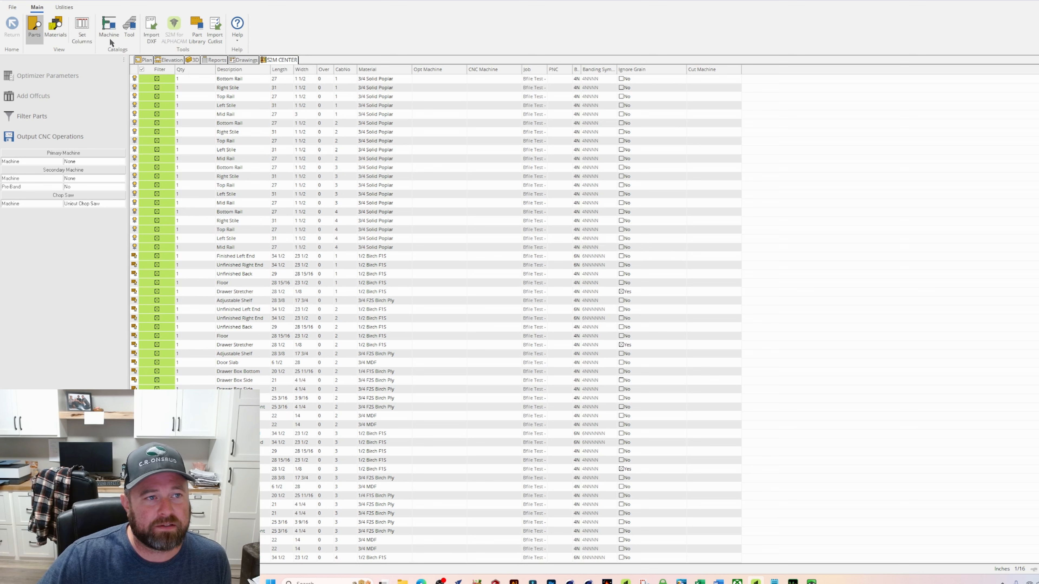
click(490, 187)
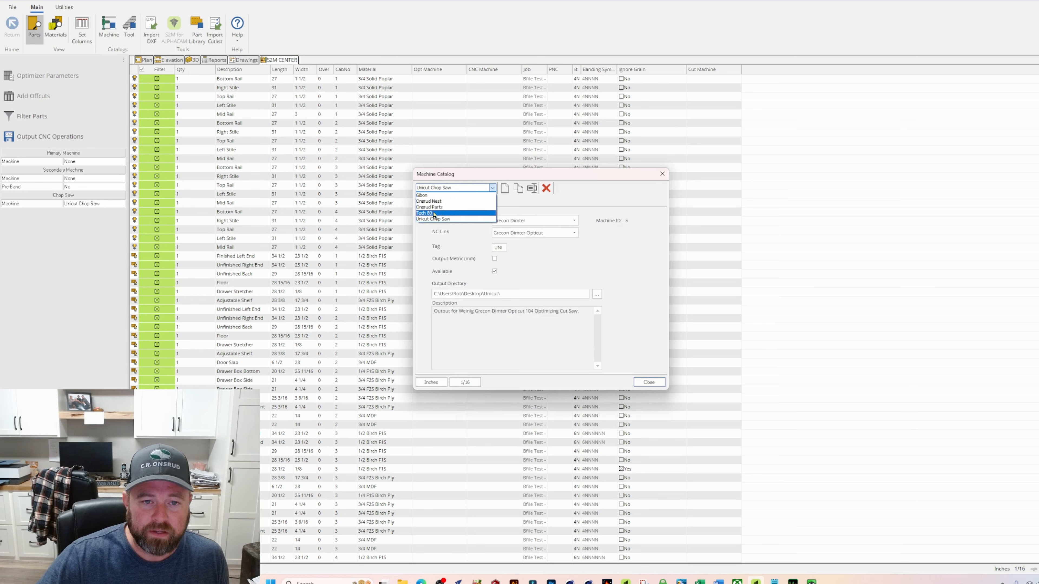
click(492, 189)
click(492, 188)
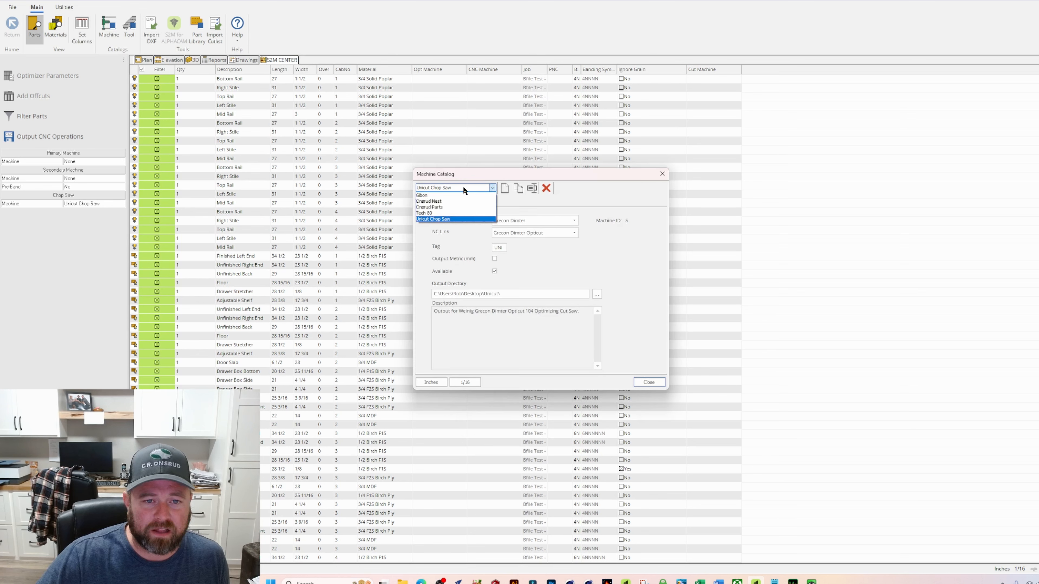
click(431, 220)
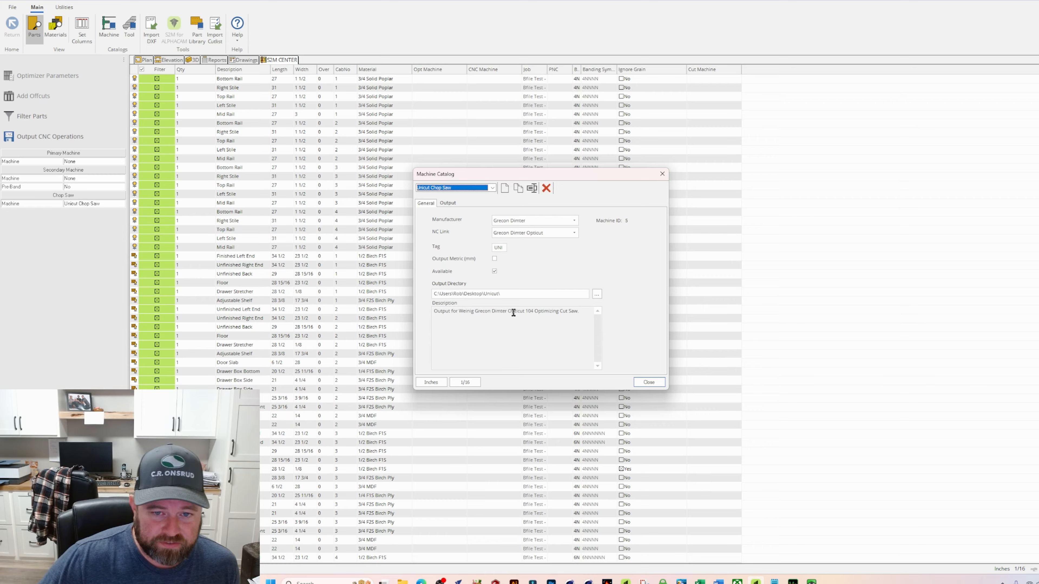
click(574, 233)
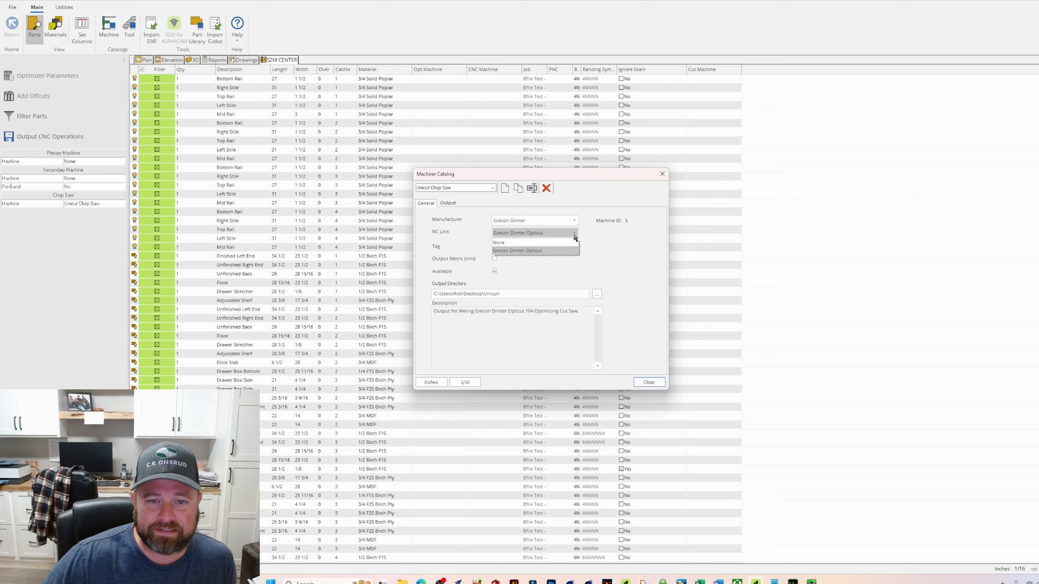
click(533, 248)
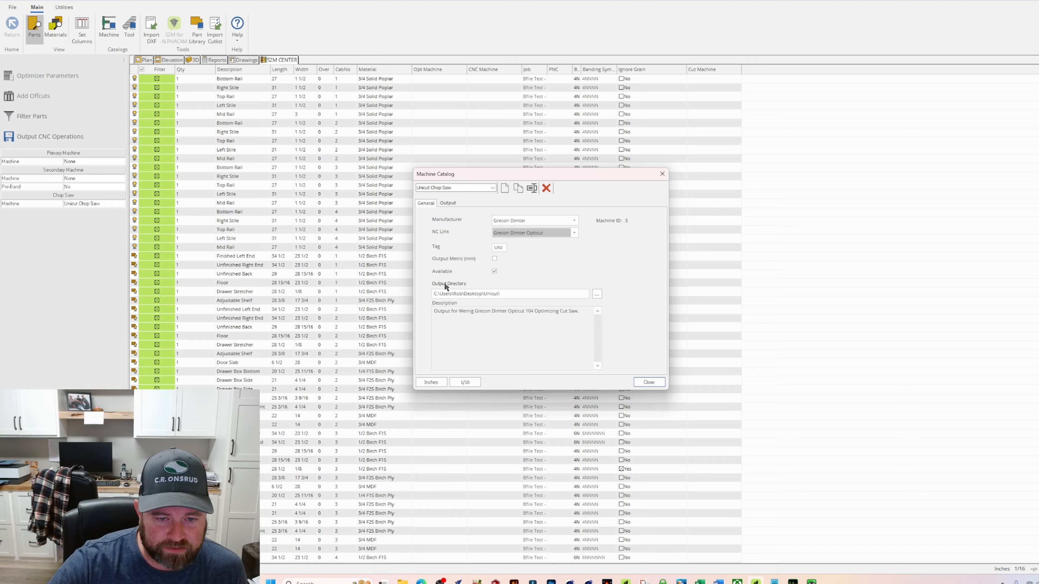
- View the Onsrud Nest machine's settings for comparison, return to the Unicut Chop Saw and close the machine catalog
click(469, 187)
click(446, 201)
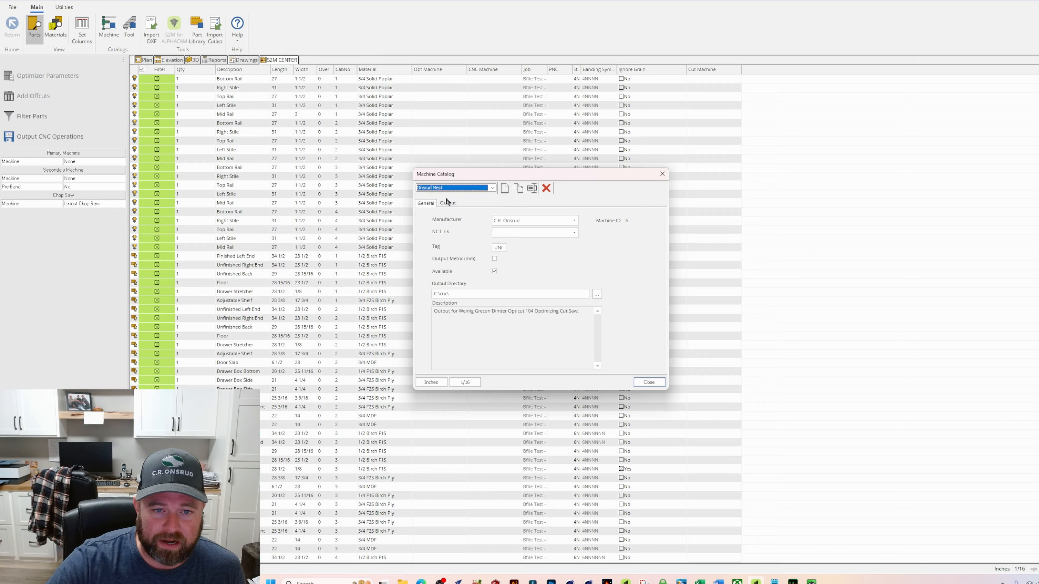
click(492, 188)
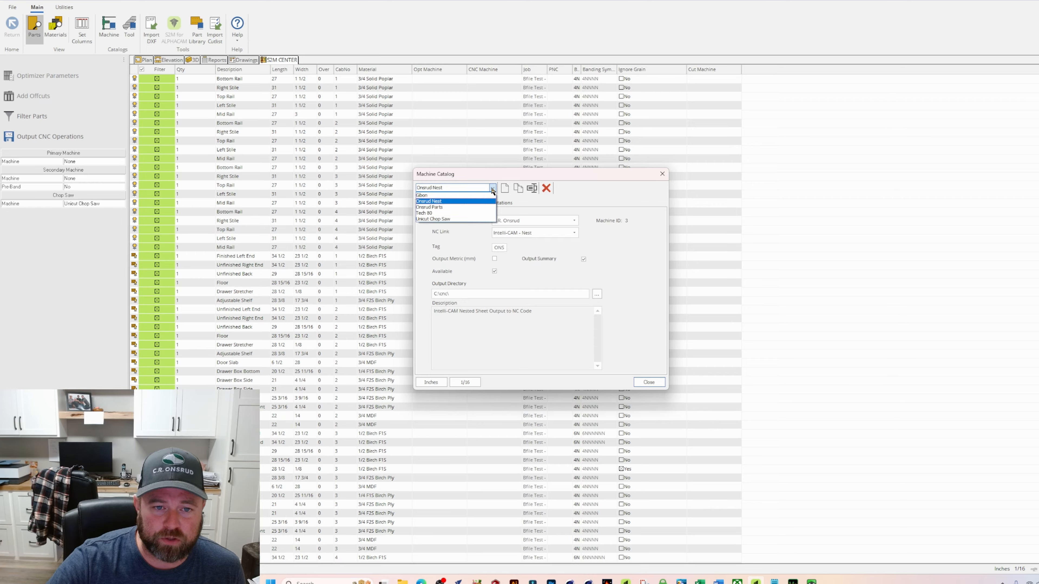
click(452, 219)
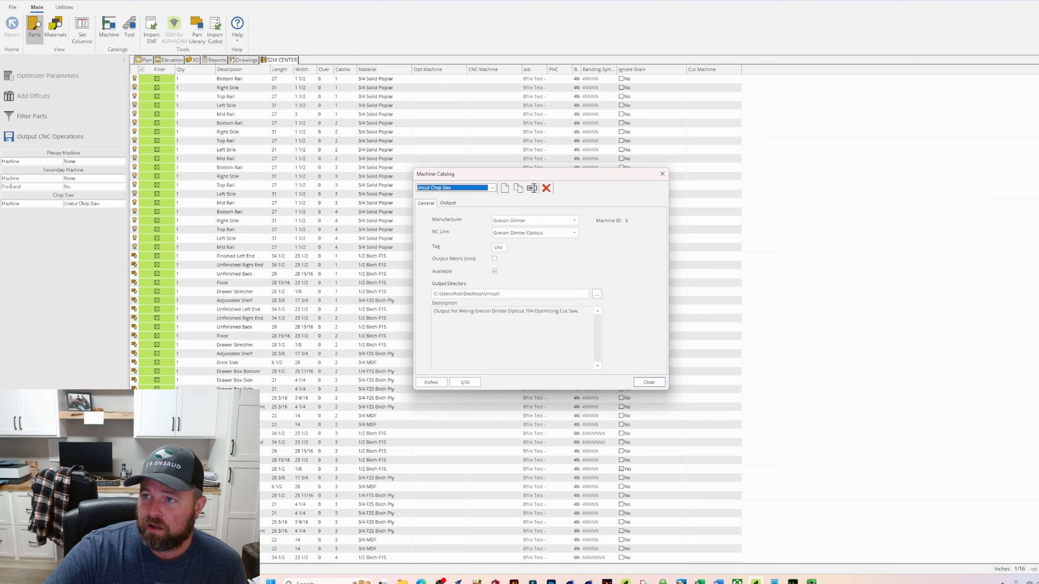
click(648, 381)
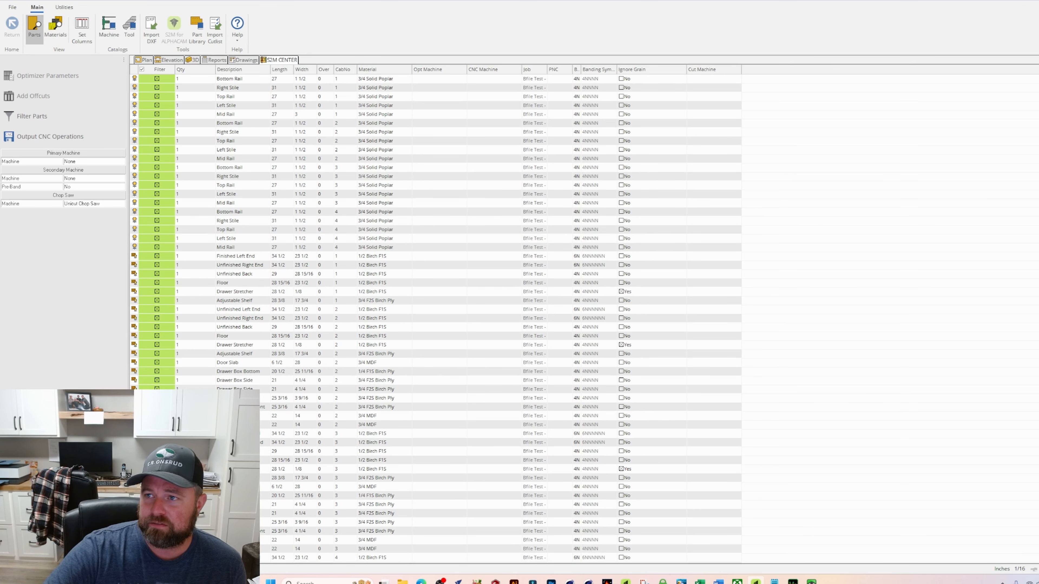
- Check the Unicut folder on the desktop and examine the Unicut Chop Saw's output directory path and folder choices in the machine catalog
key(super+d)
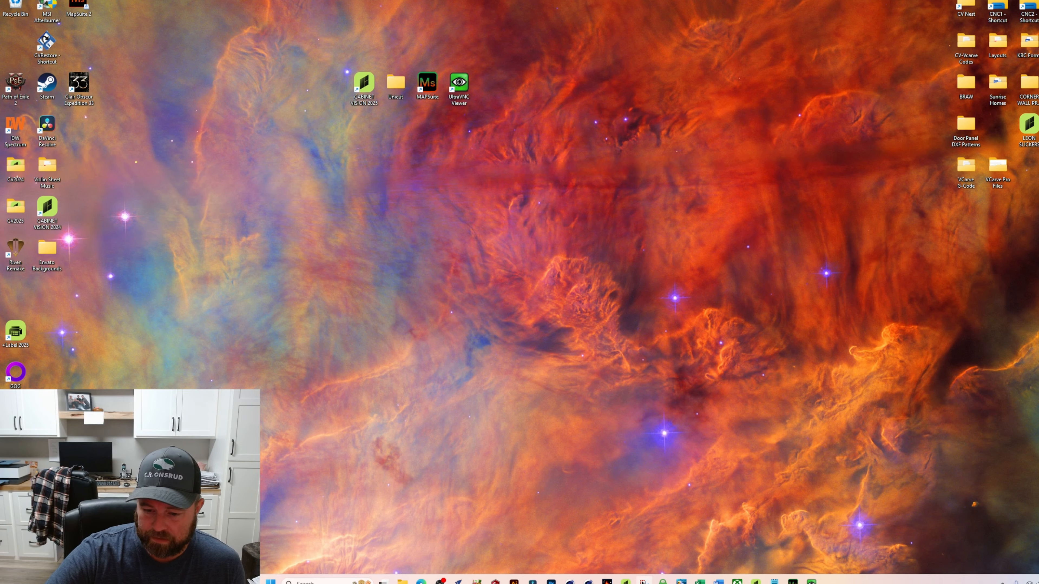
click(756, 581)
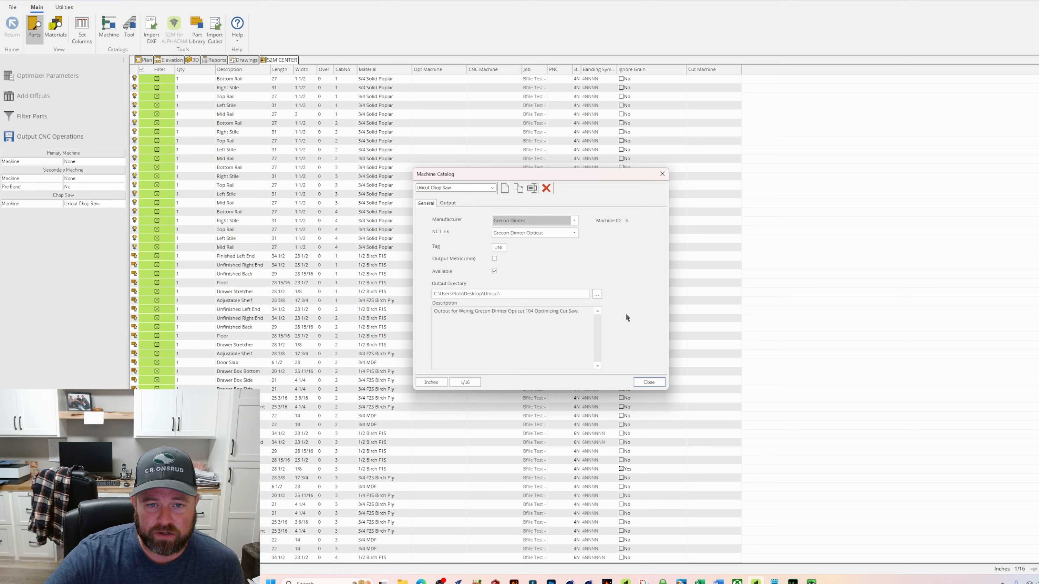
click(596, 294)
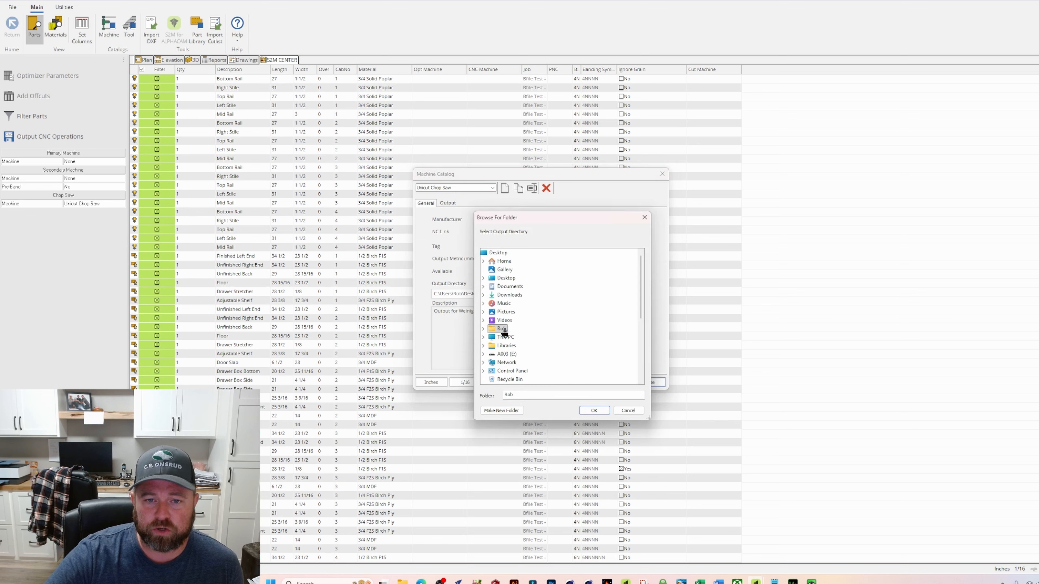
click(639, 411)
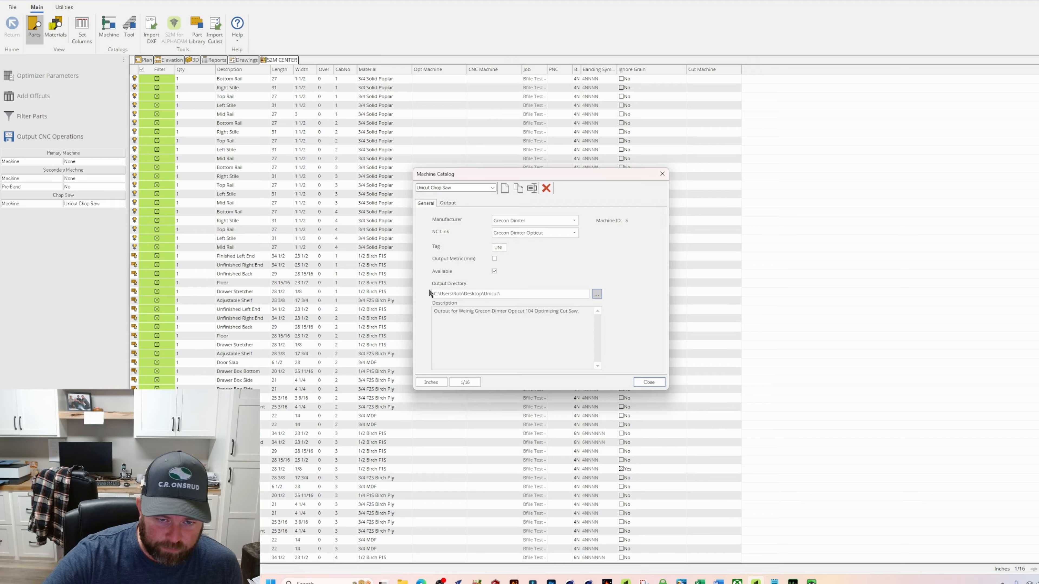
click(514, 294)
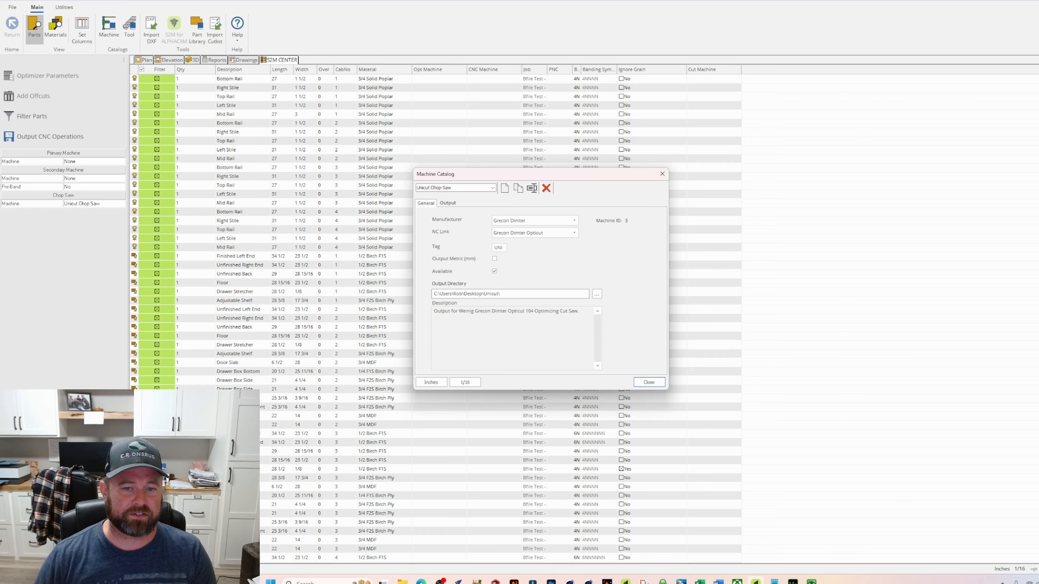
key(BackSpace)
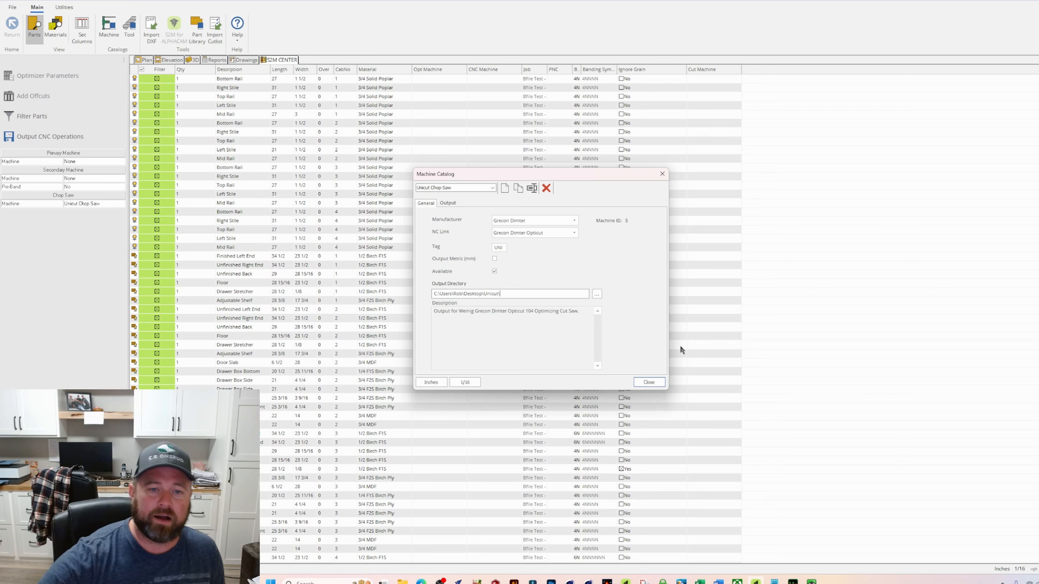
- Check the Unicut Chop Saw's output properties, return to its general settings and close the machine catalog
click(447, 203)
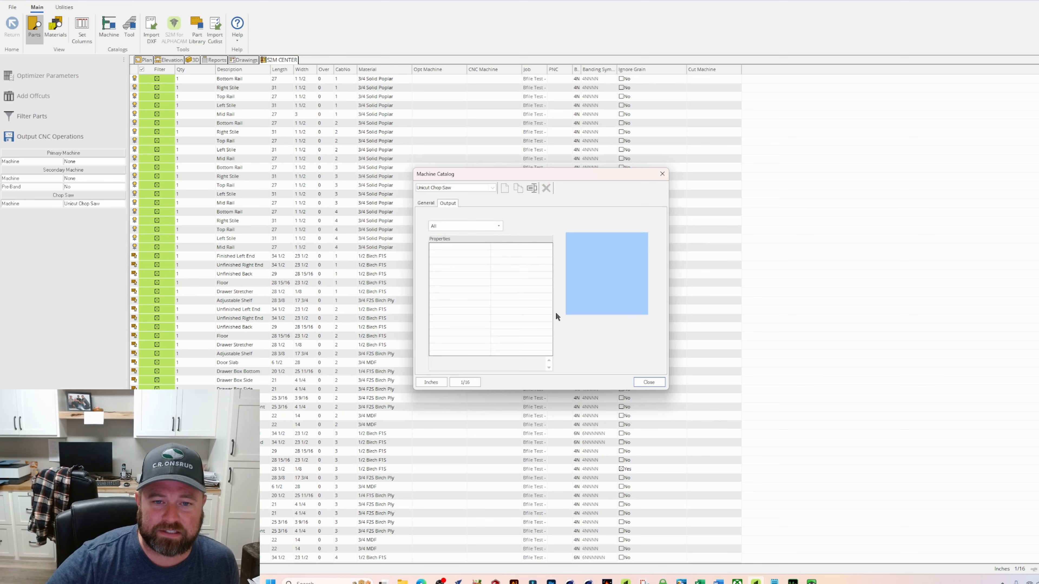
click(426, 202)
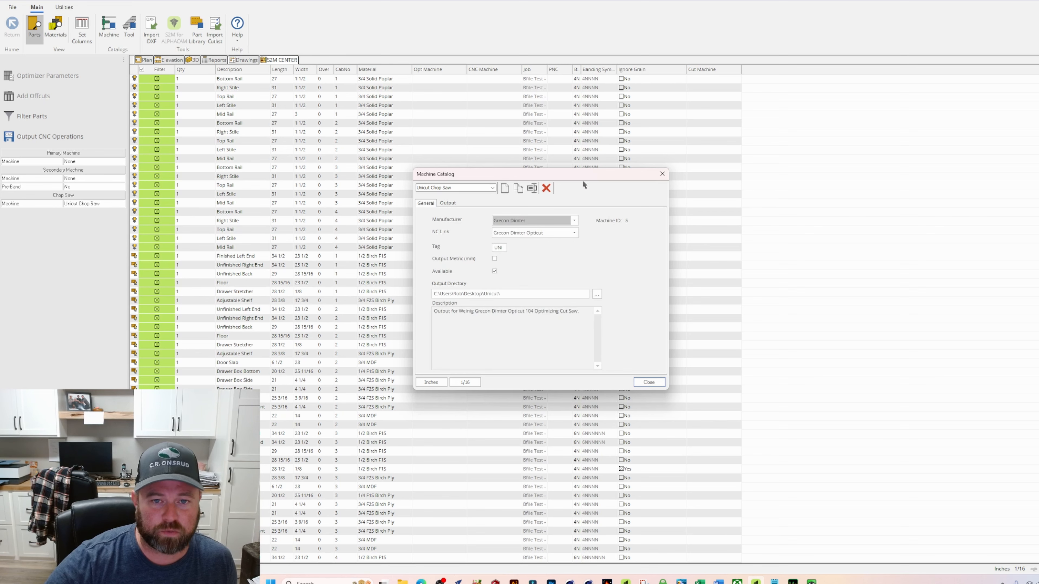
click(650, 381)
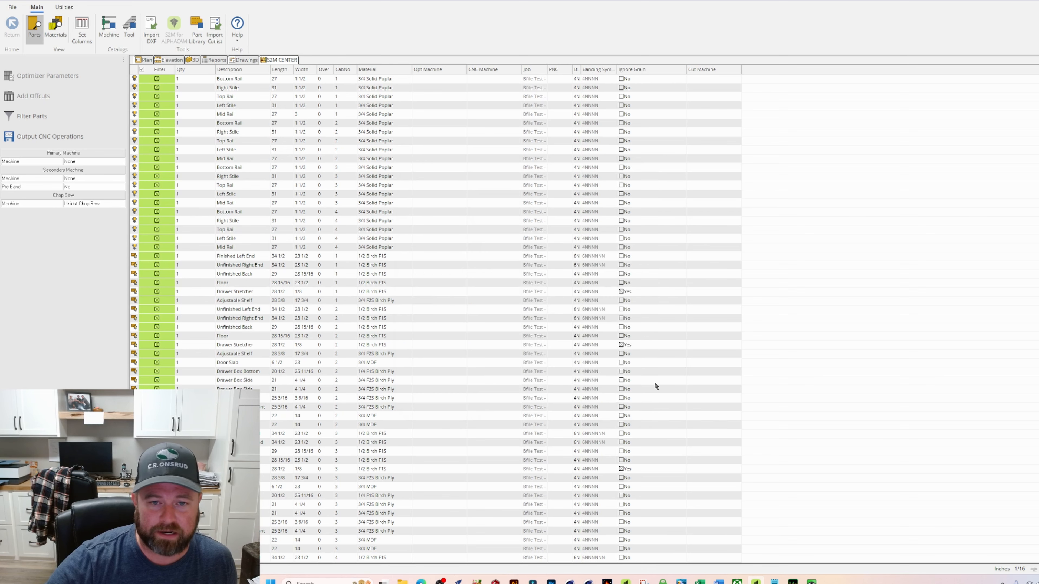
- Return to the room's plan view and close the test job without saving the changes
click(145, 61)
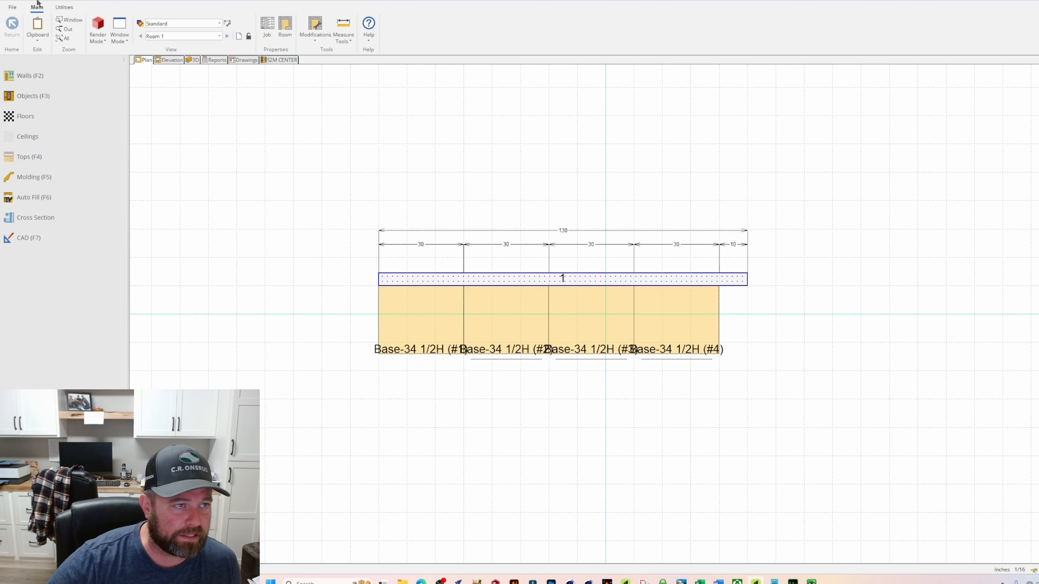
click(8, 6)
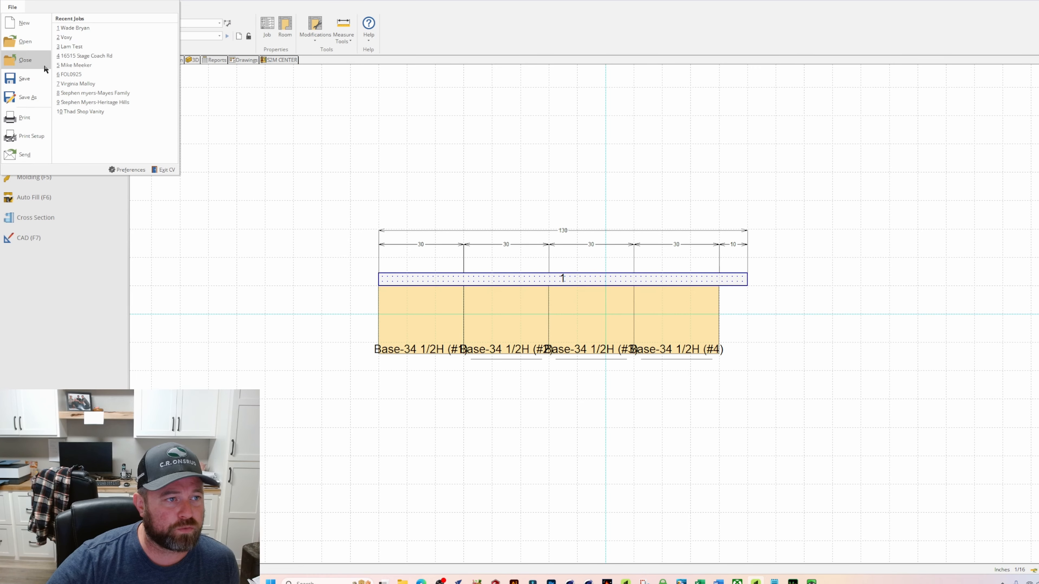
click(55, 65)
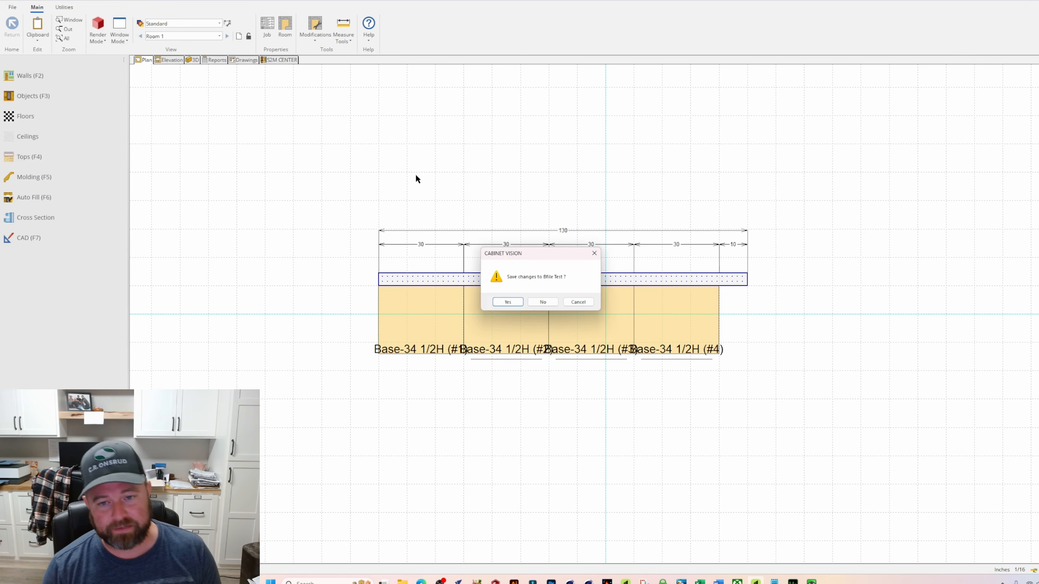
click(543, 301)
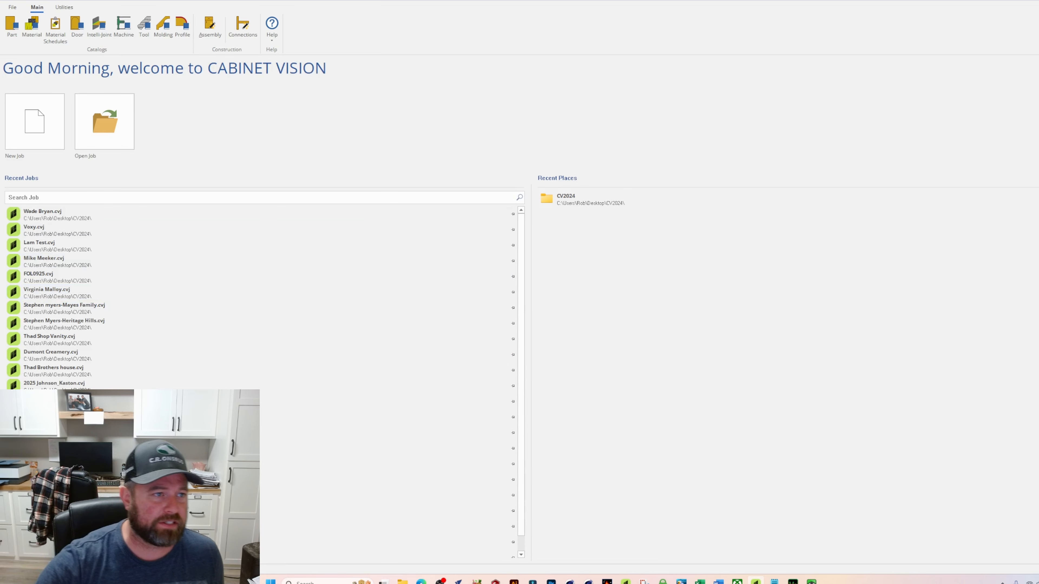
- Examine the CNC settings of the panel stock and the board stock list in the material catalog, and leave the catalog
click(32, 26)
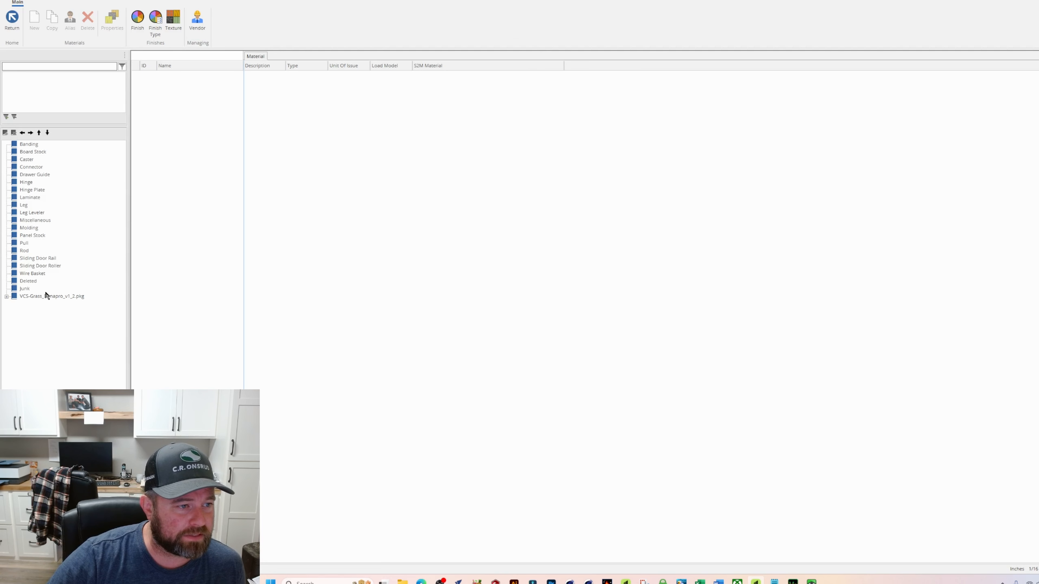
click(36, 236)
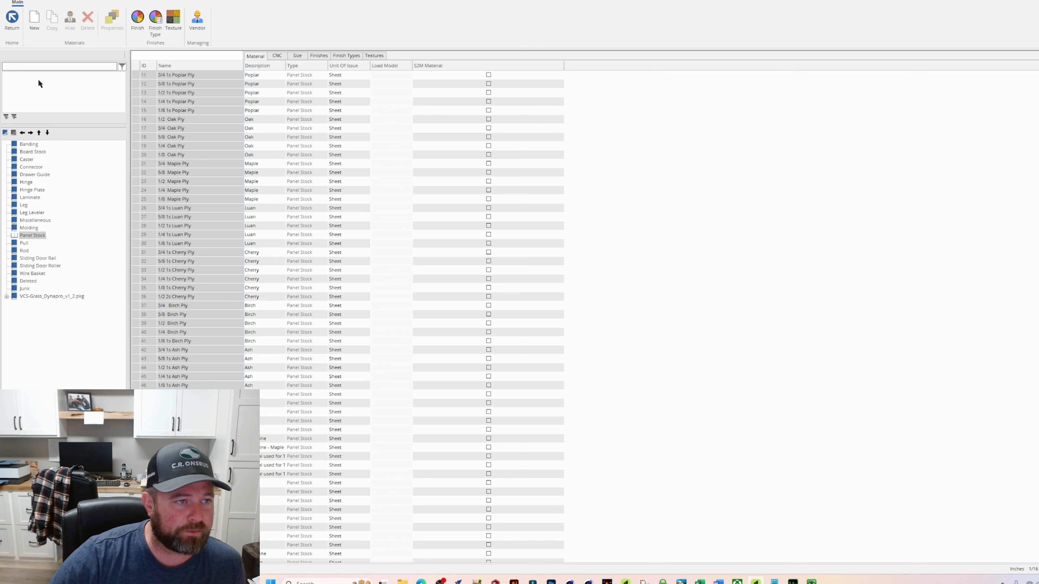
click(276, 56)
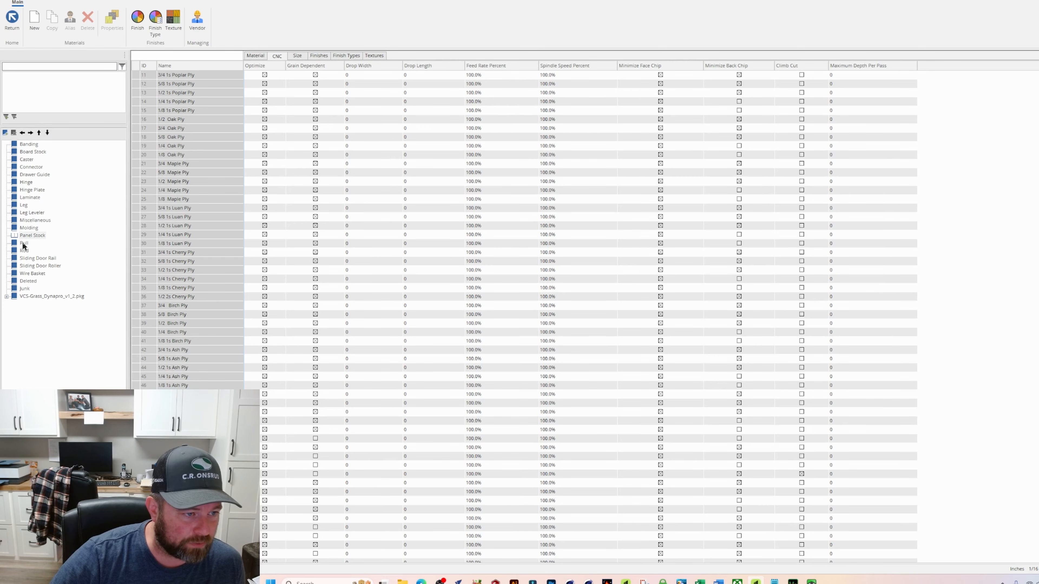
click(32, 236)
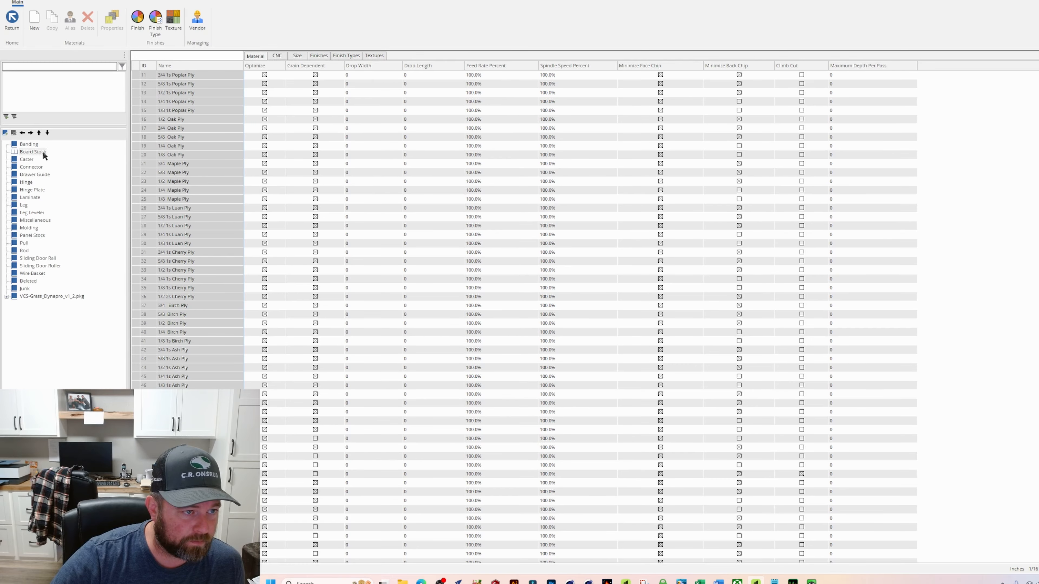
click(32, 151)
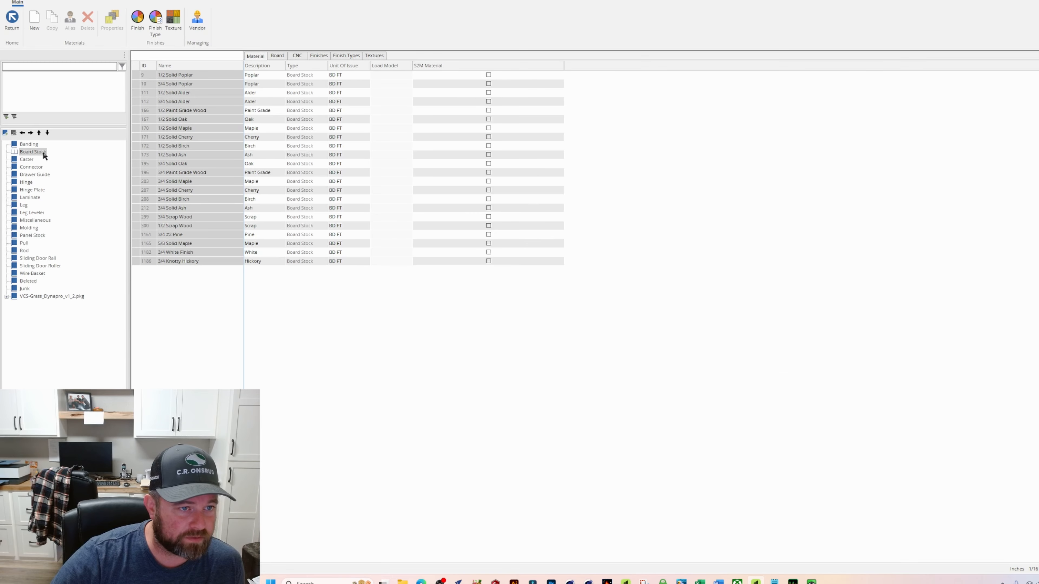
click(11, 18)
- Look through the door frame and molding categories in the part catalog and return to the start page
click(11, 21)
click(36, 133)
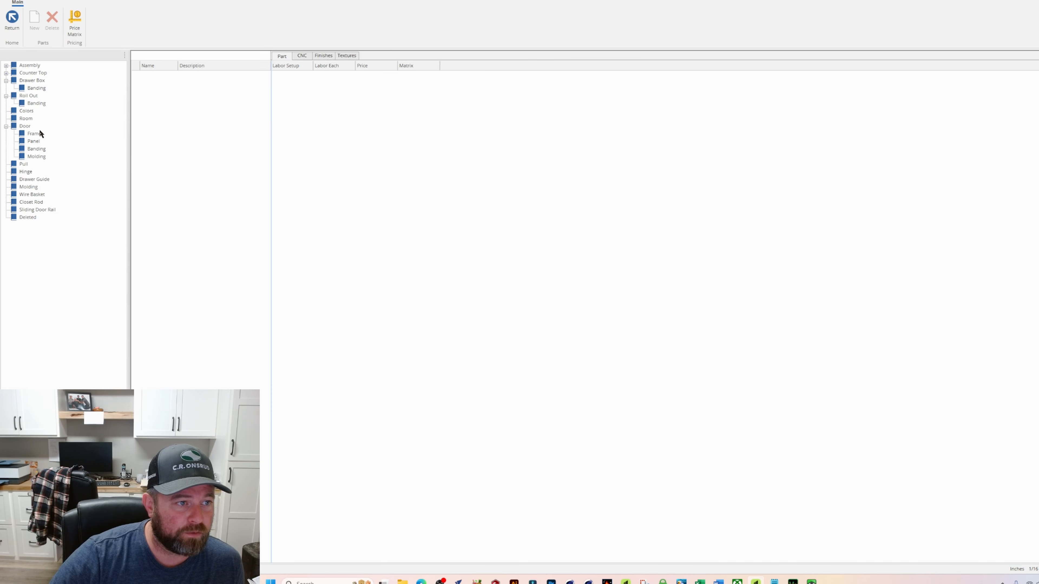
click(39, 156)
click(11, 18)
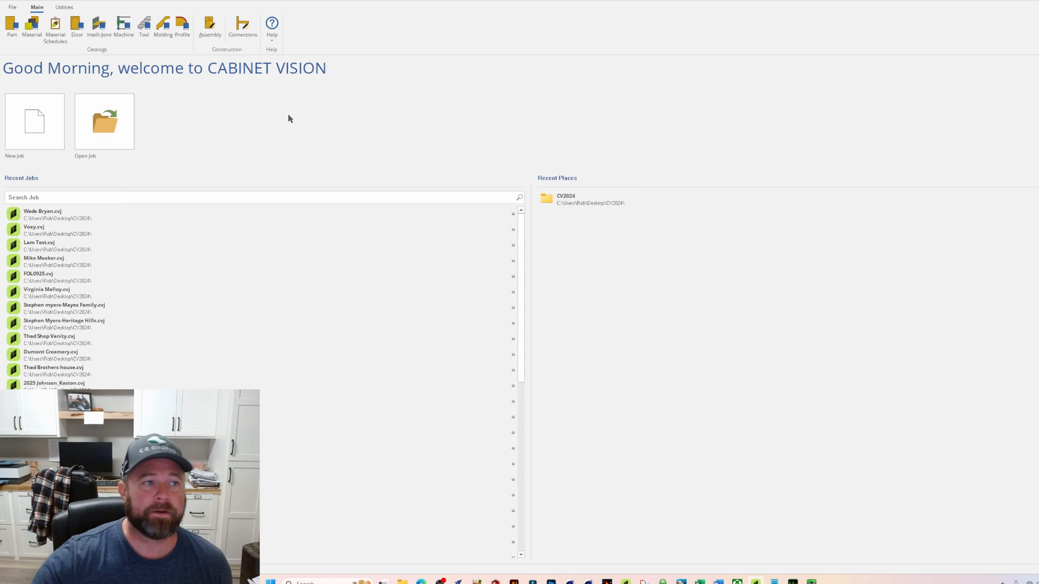
- Reopen the part catalog and examine the CNC settings of the face frame parts under Assembly
click(12, 26)
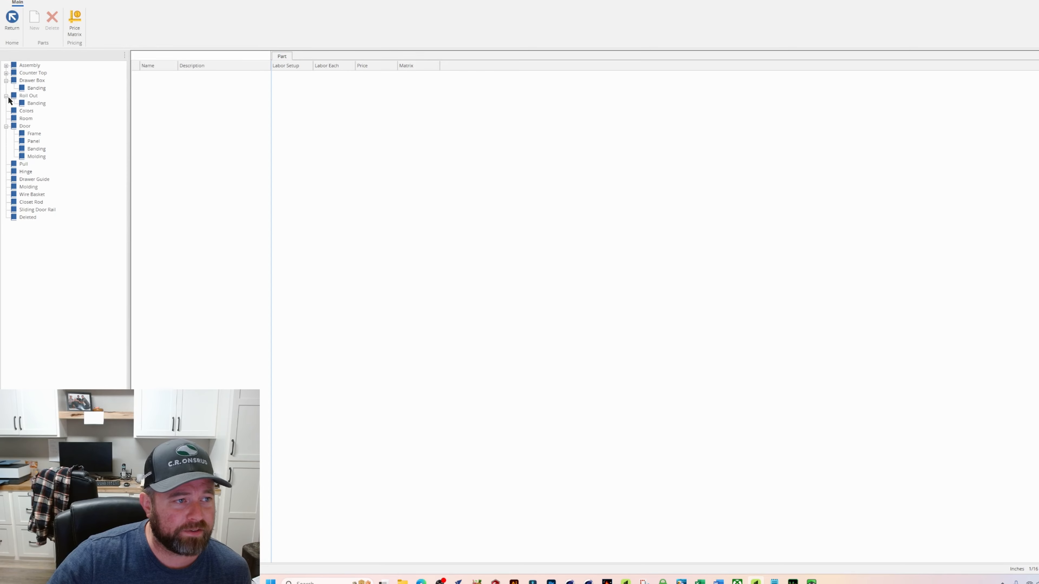
click(7, 65)
click(7, 66)
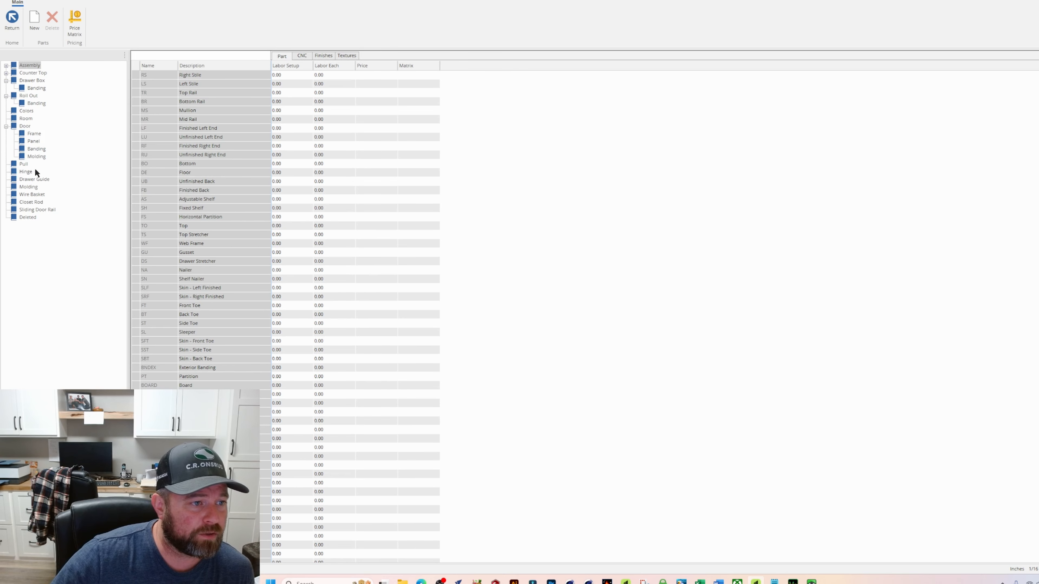
click(6, 66)
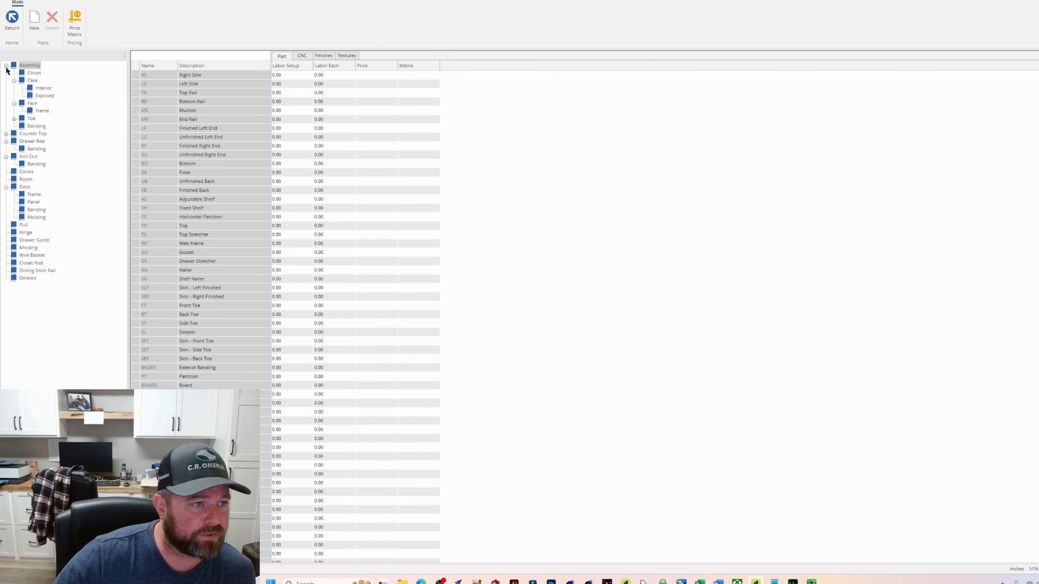
click(14, 81)
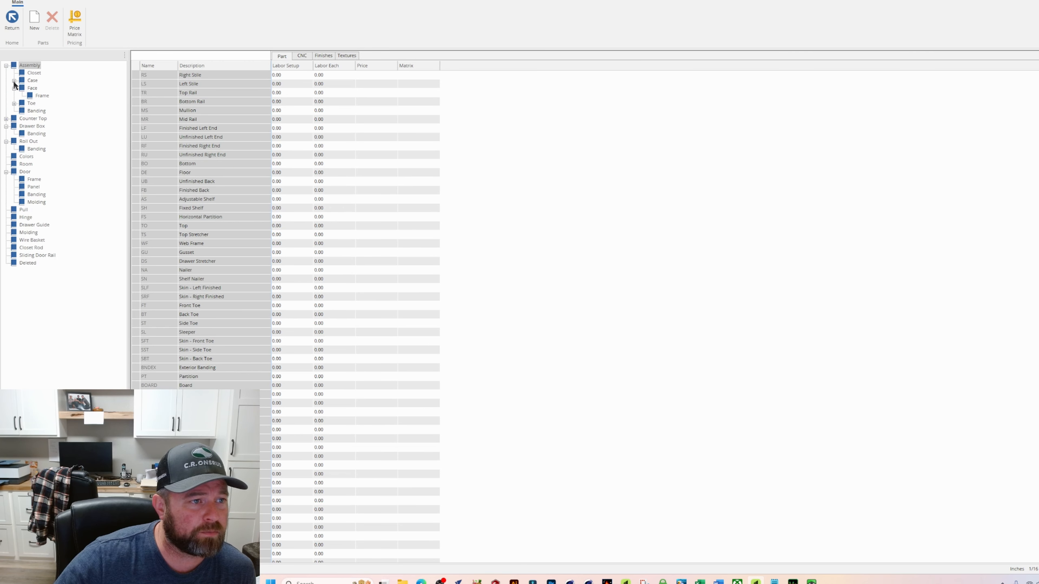
click(42, 96)
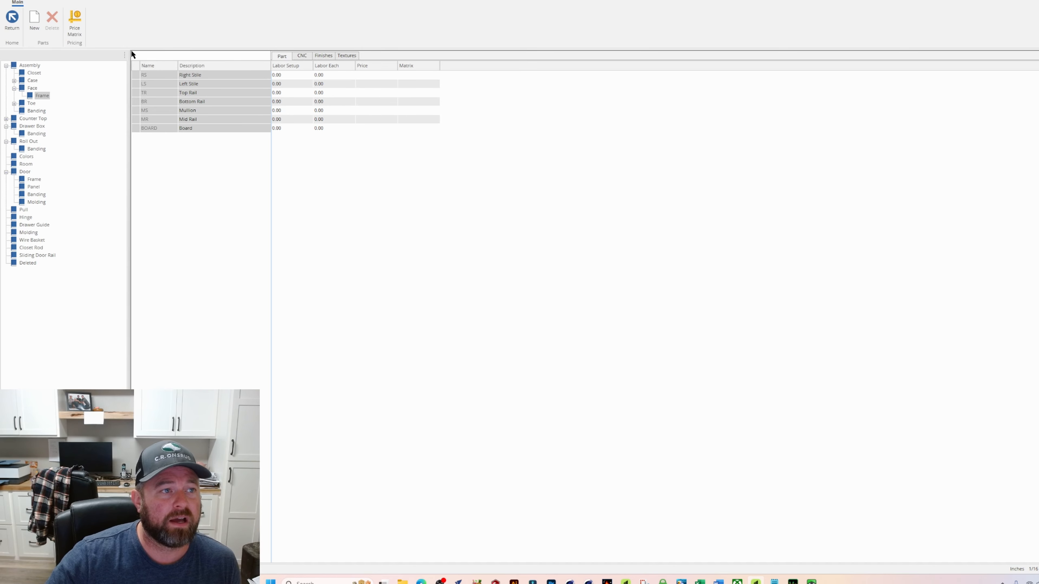
click(303, 57)
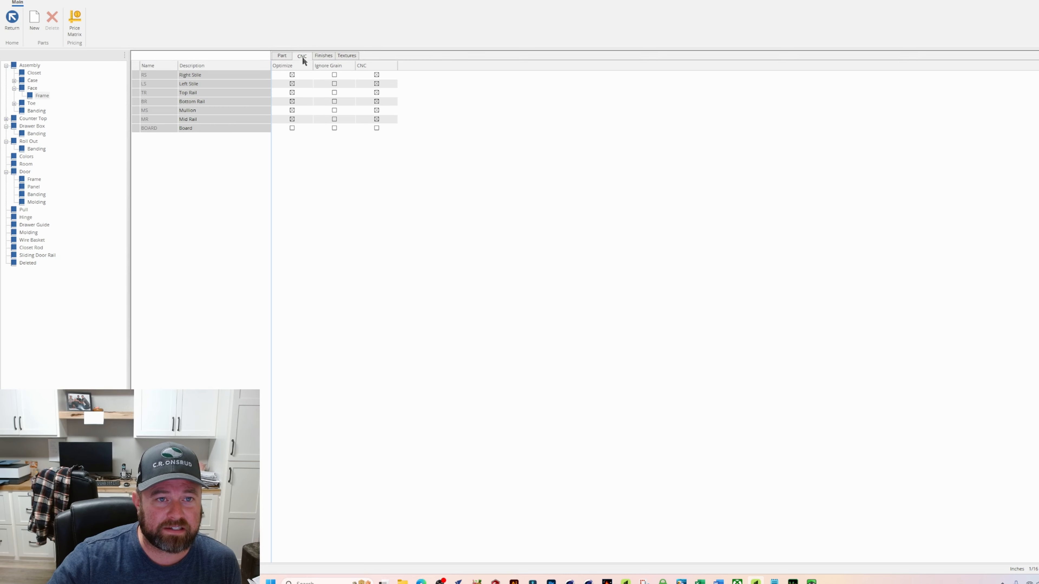